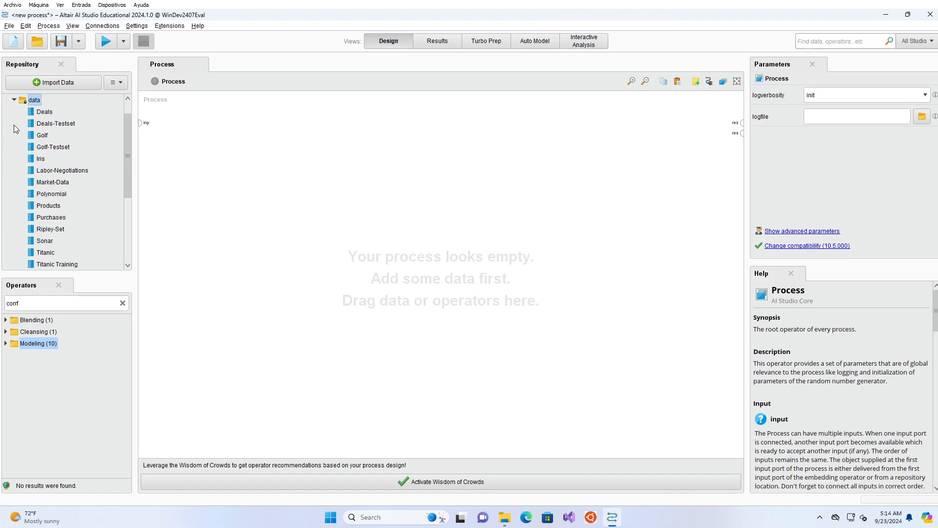
Step: Load the Iris sample dataset into the process with its output wired to the first result port, and run the process
drag(39, 159, 174, 158)
click(207, 148)
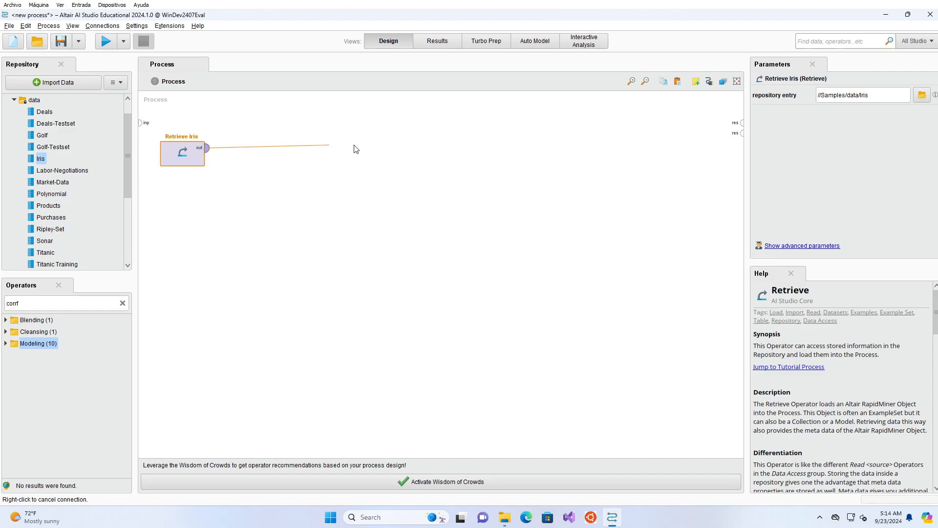
click(742, 123)
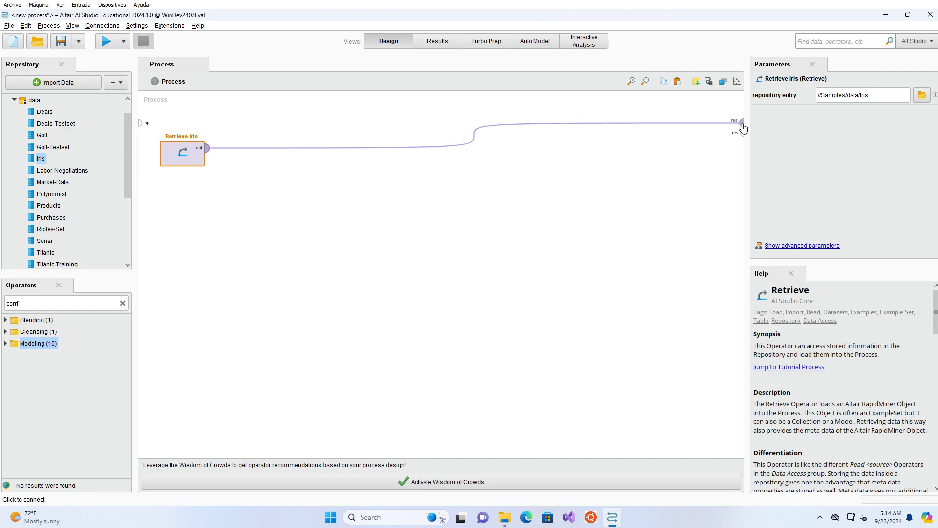
click(99, 43)
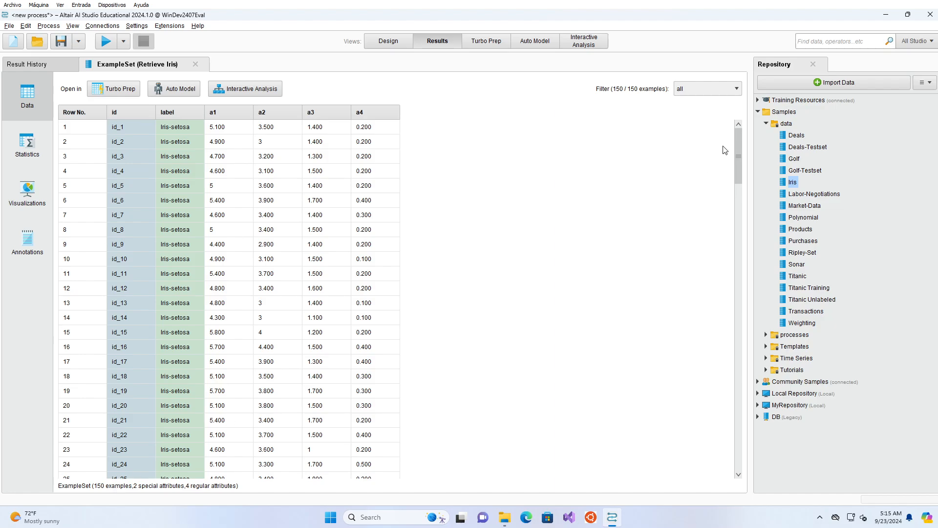
Step: Examine the Iris data rows and the attribute statistics, including the a1 histogram and the label distribution
drag(737, 131, 758, 435)
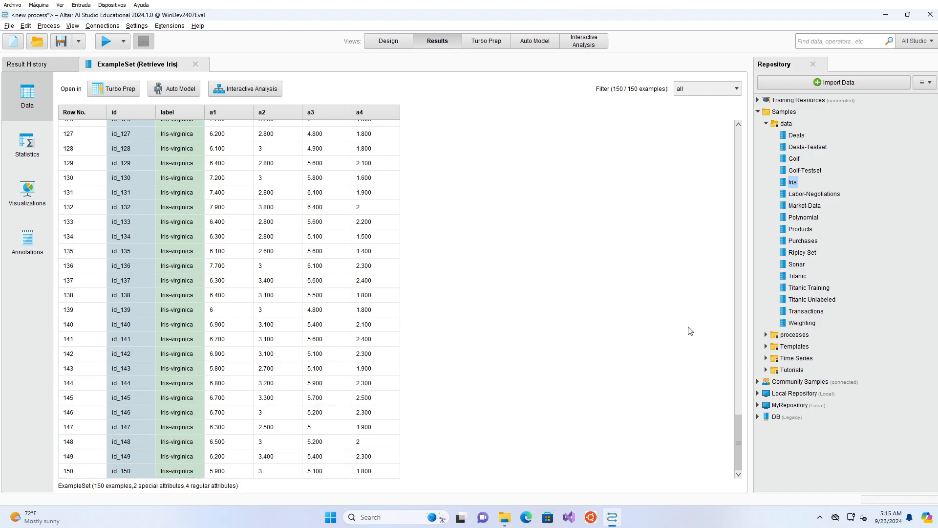
drag(740, 434, 667, 135)
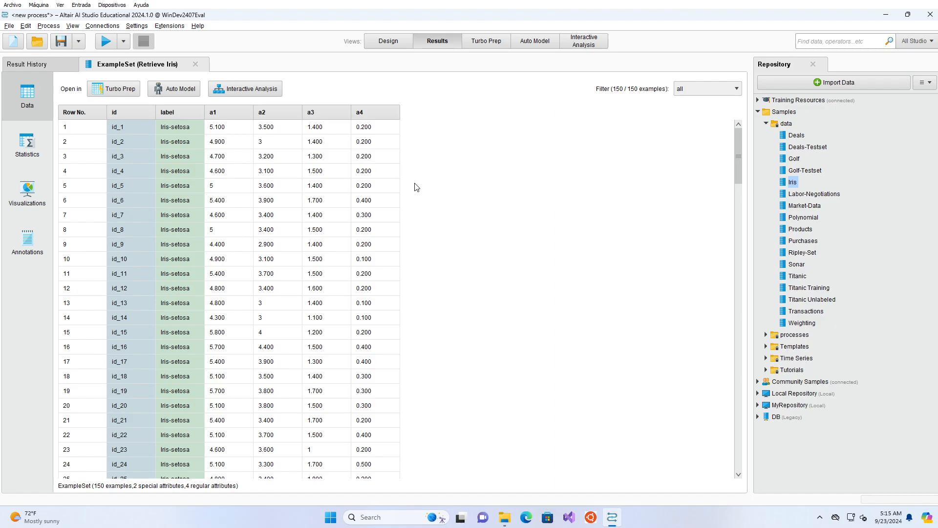
click(34, 156)
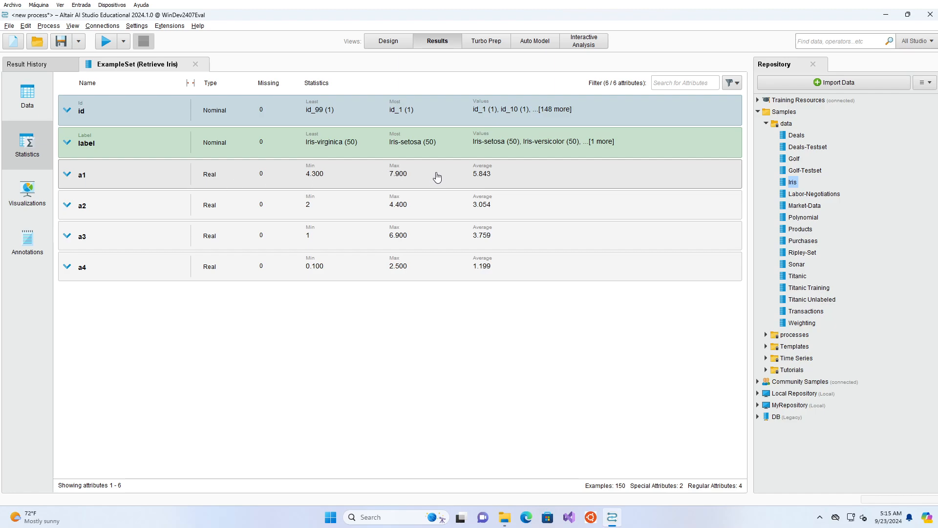
click(69, 182)
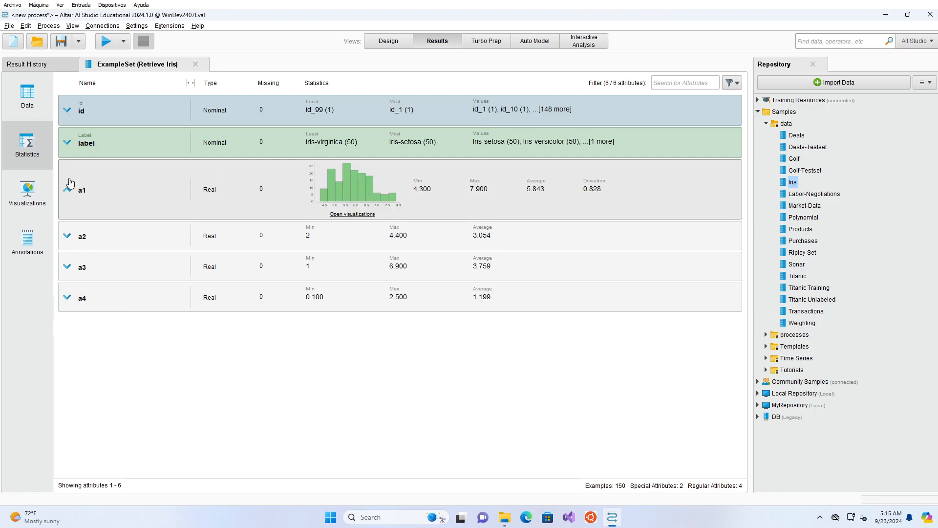
click(355, 215)
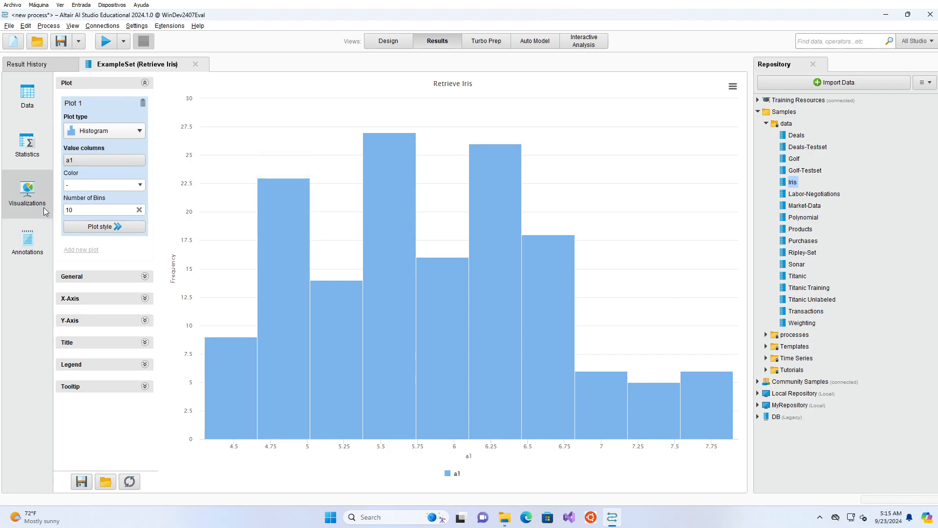
click(48, 152)
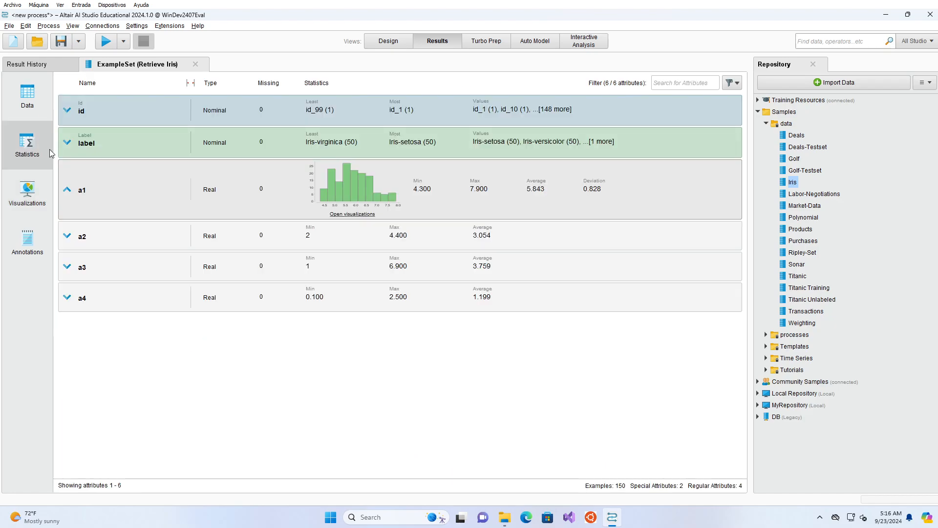
click(101, 147)
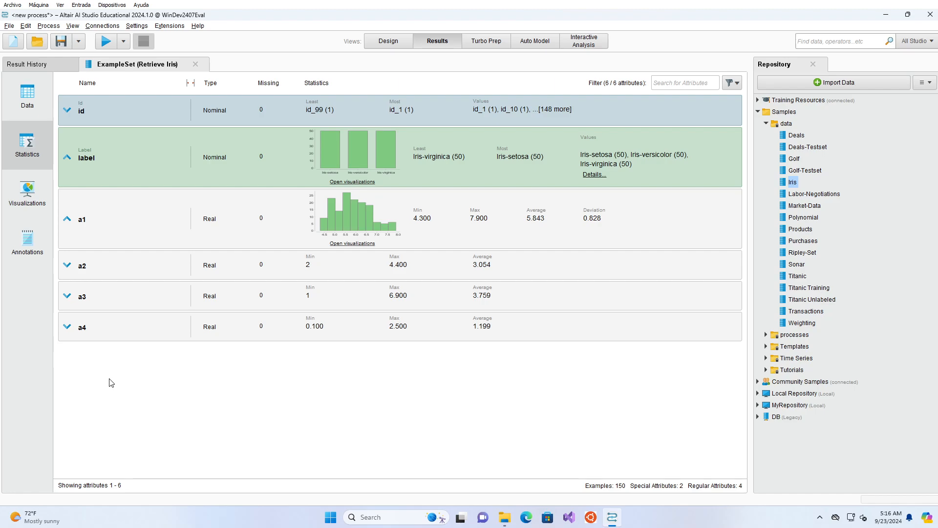
Step: Insert a Correlation Matrix operator after Retrieve Iris and connect its mat output to the second result port
click(388, 43)
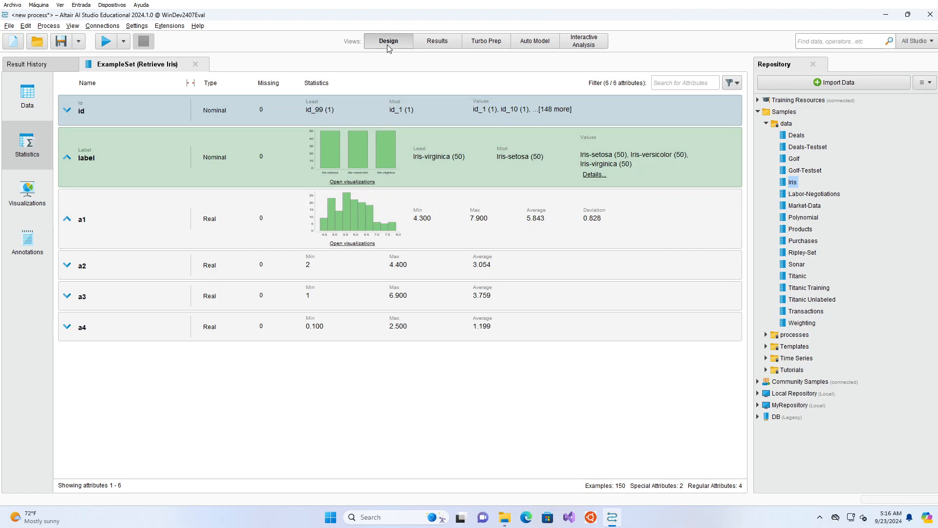
click(97, 302)
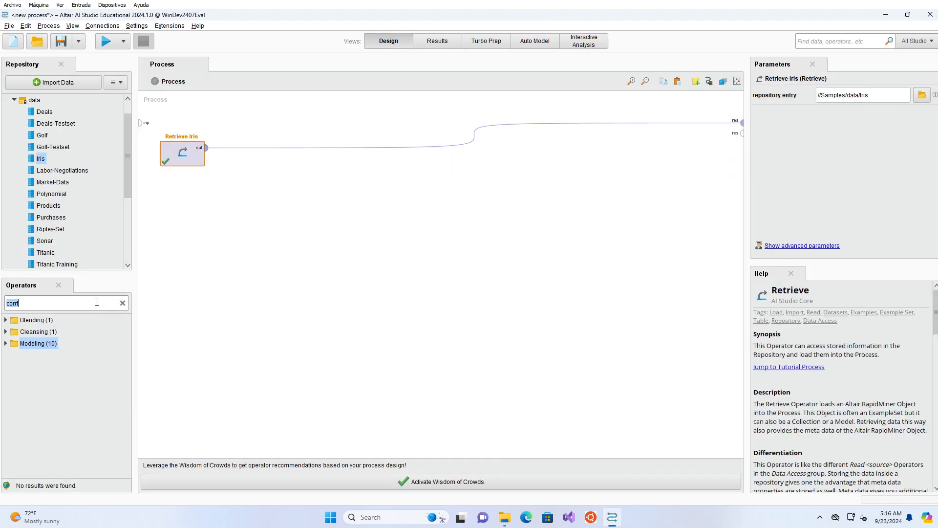
text(co)
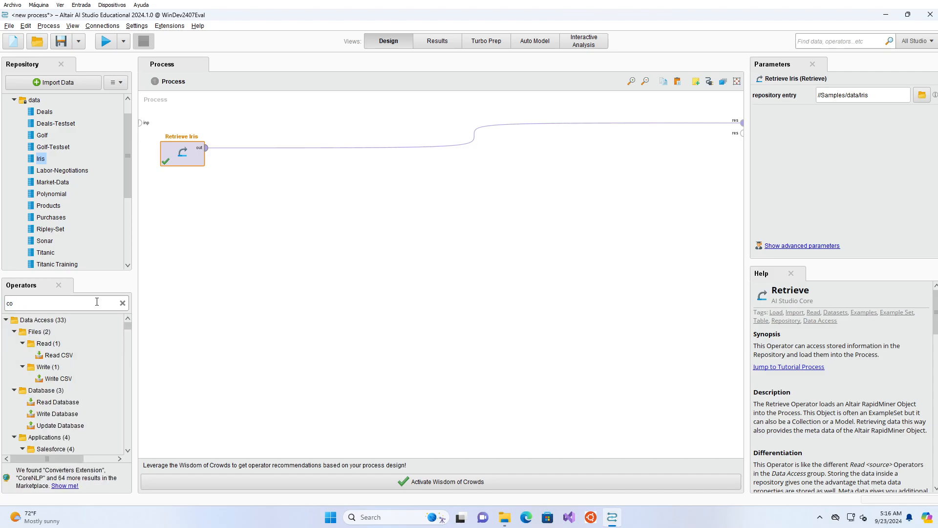
text(rr)
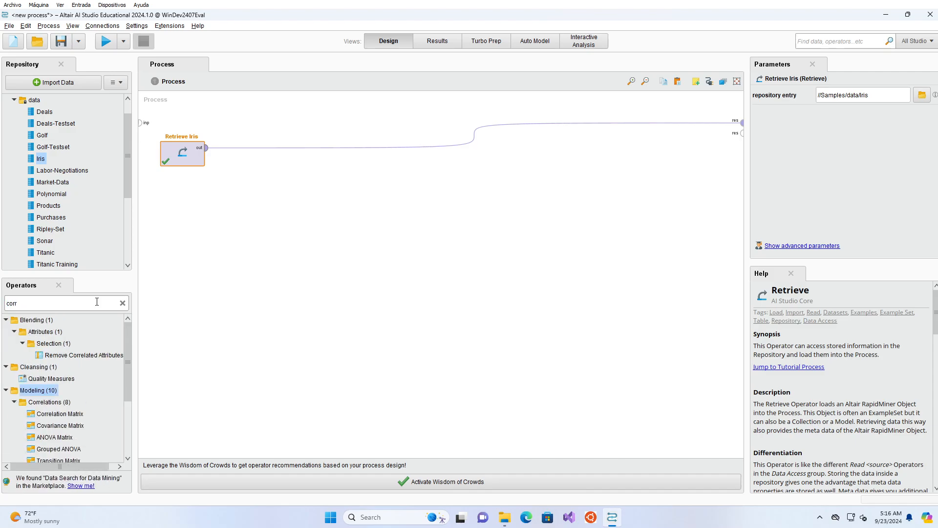
drag(70, 414, 278, 149)
click(304, 158)
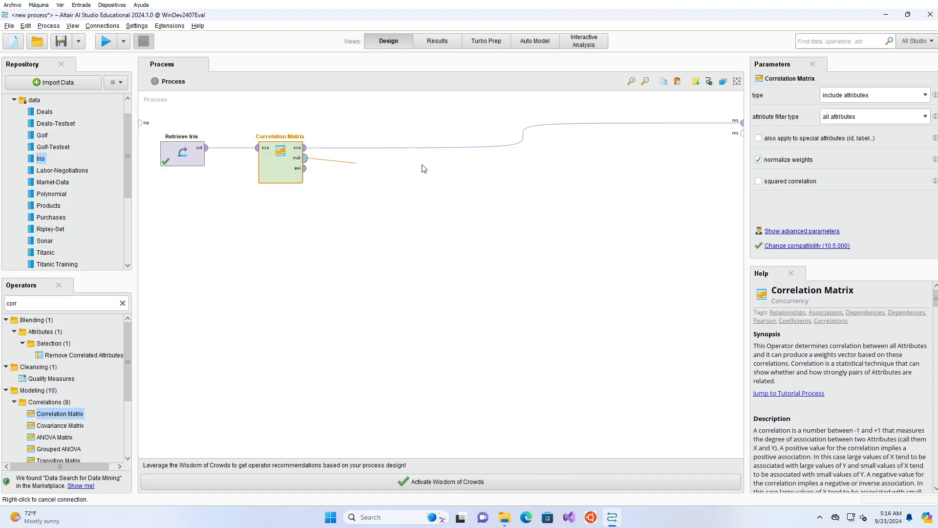
click(740, 136)
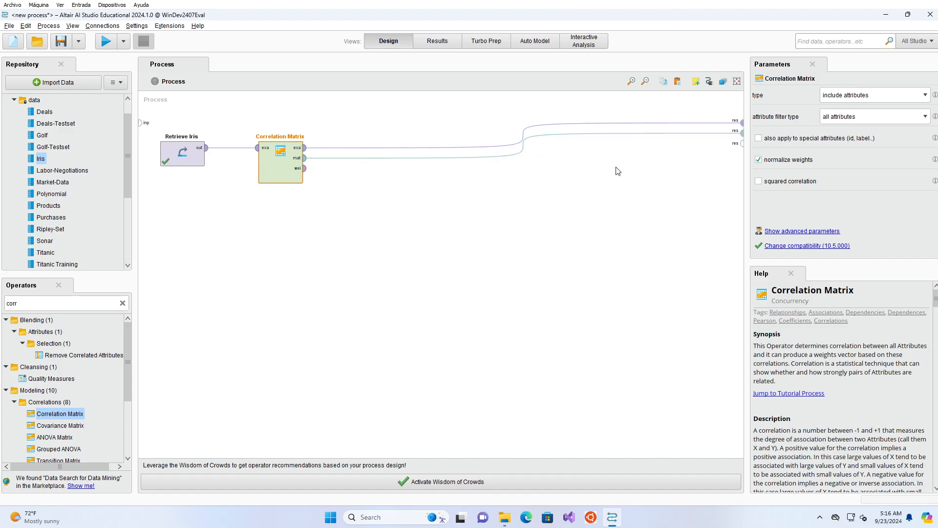
click(239, 194)
click(277, 176)
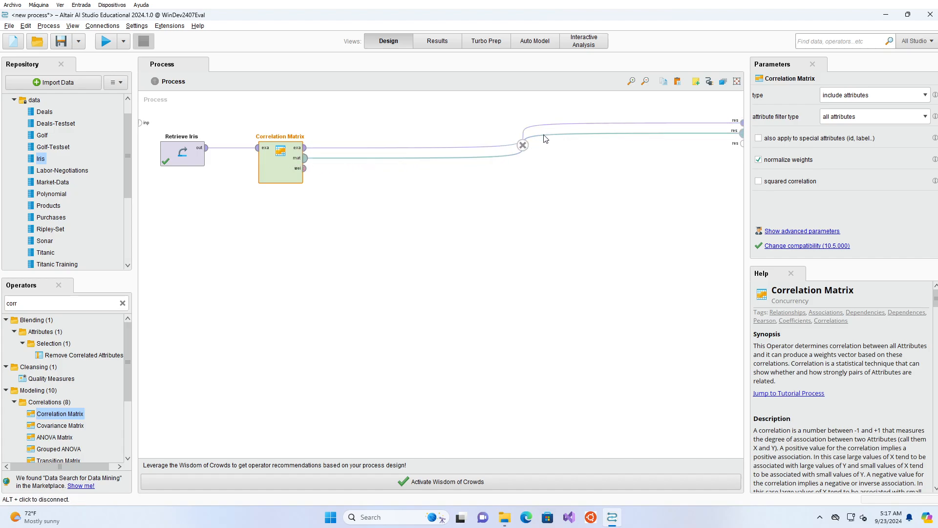
Step: Run the process and view the attribute correlations as a table and as a matrix visualization
click(106, 42)
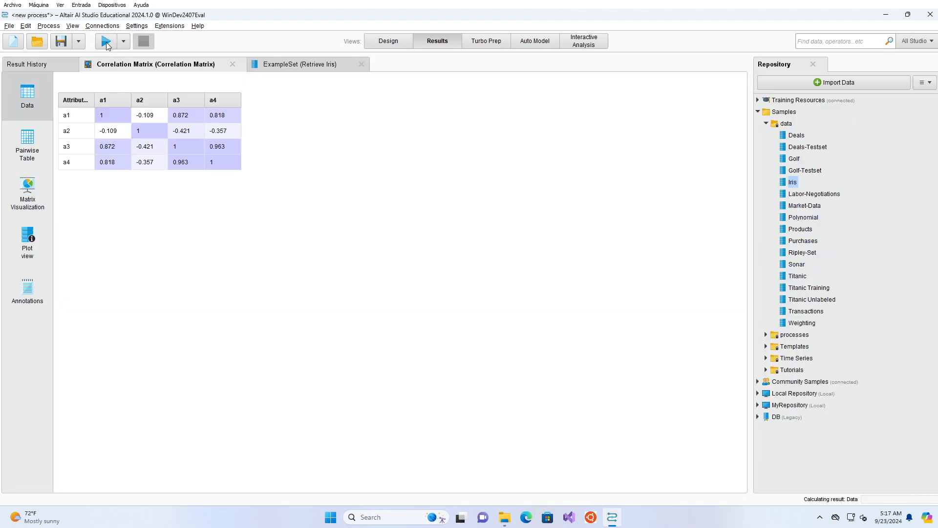
click(307, 65)
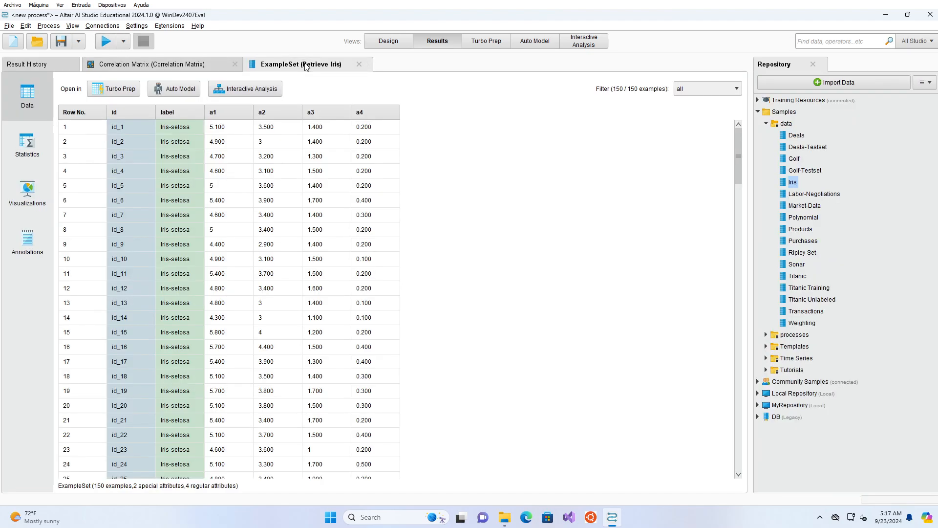
click(383, 42)
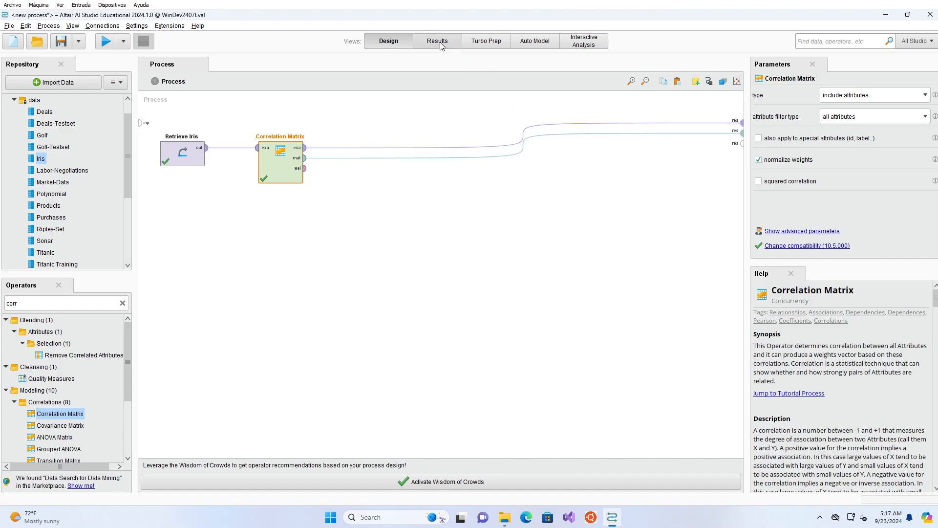
click(427, 43)
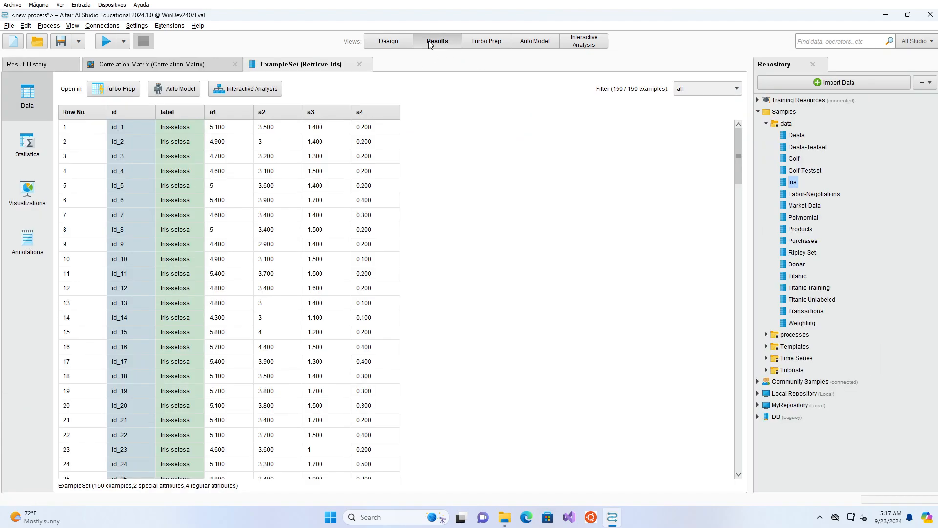
click(168, 66)
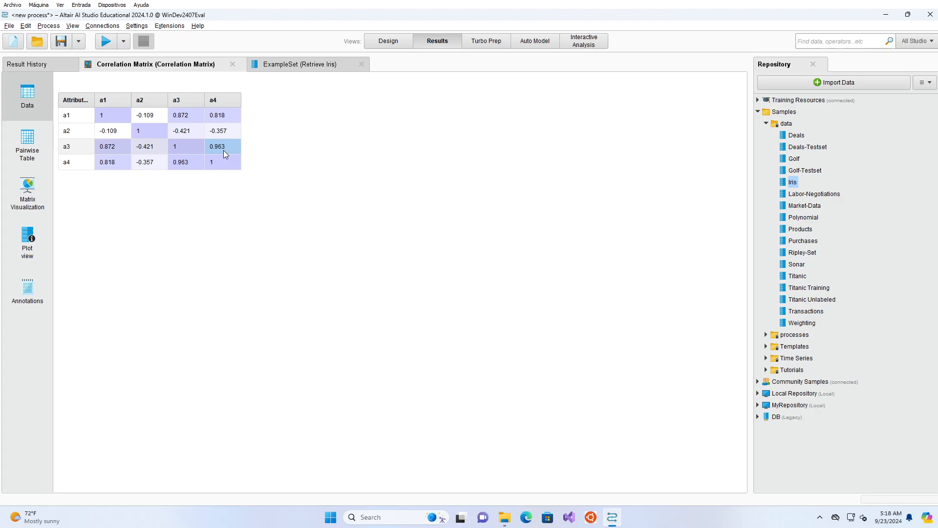
click(22, 199)
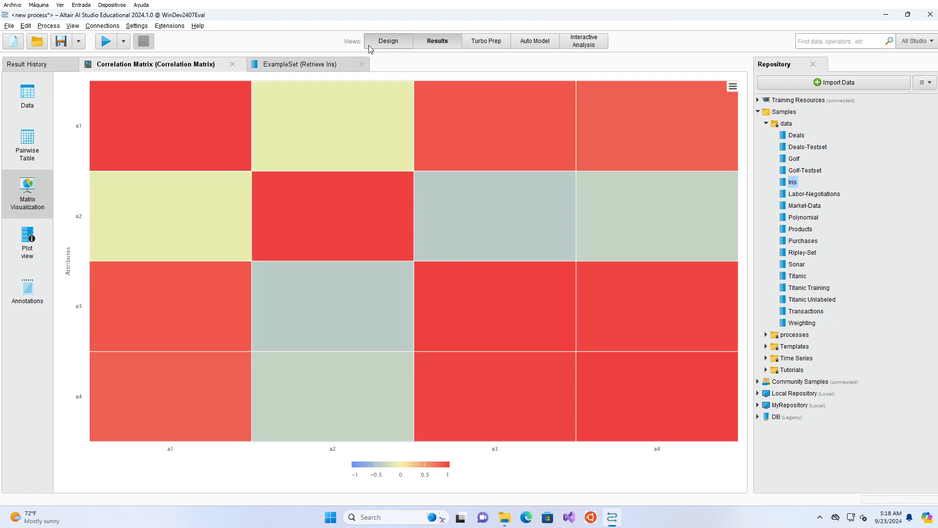
Step: Sort the Iris example set in the results by a1 in descending order
click(369, 44)
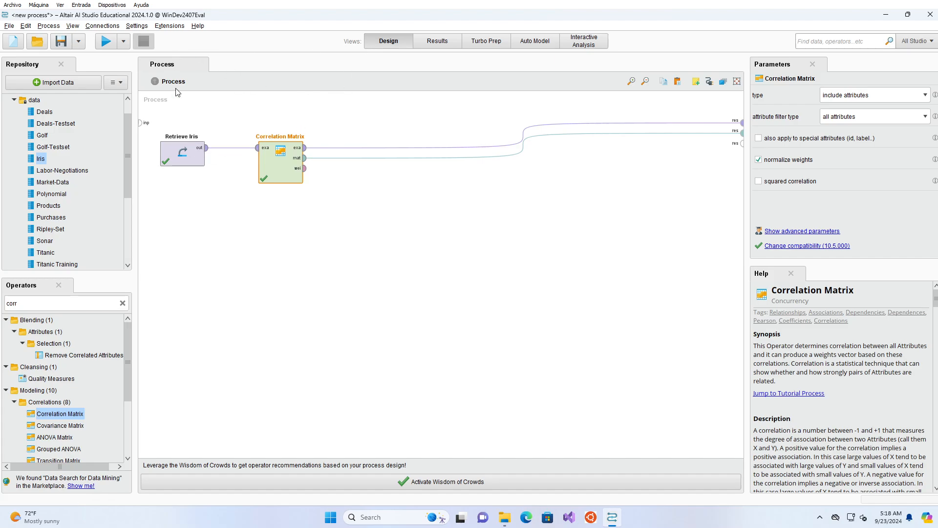
click(181, 154)
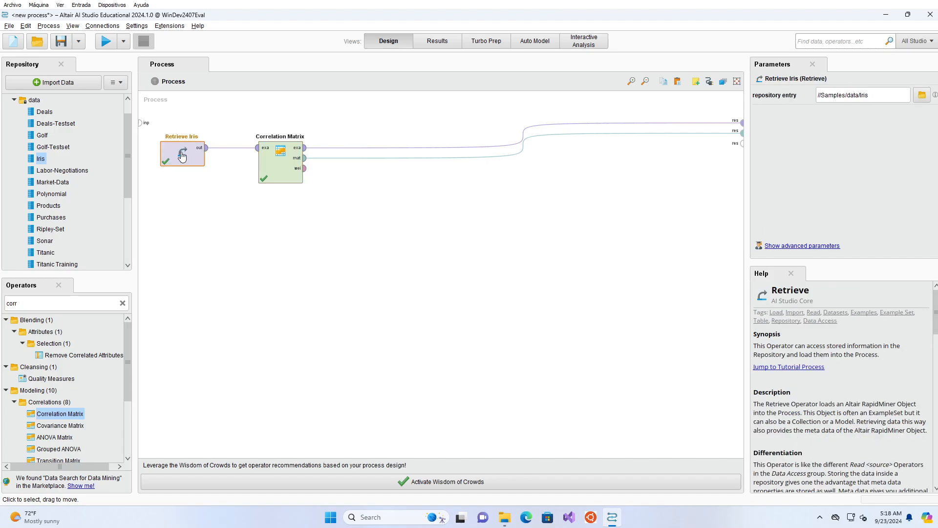
click(444, 46)
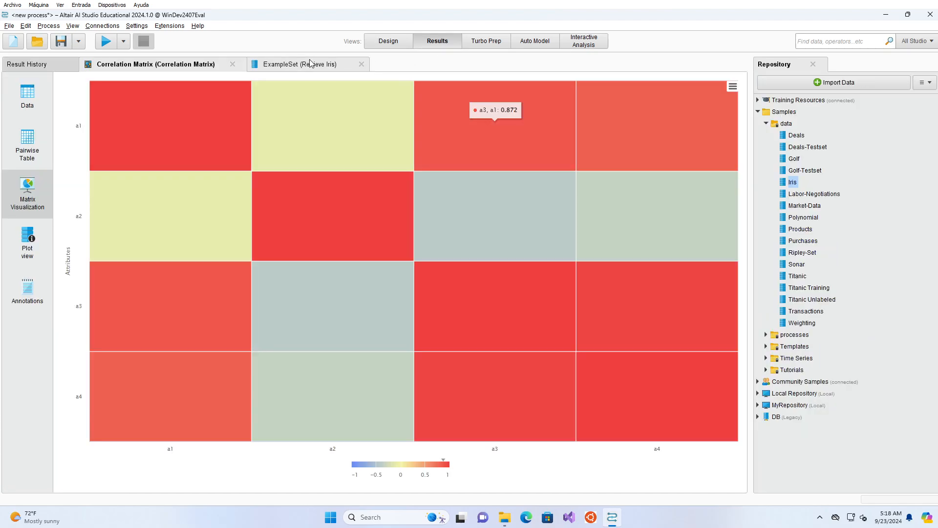
click(310, 63)
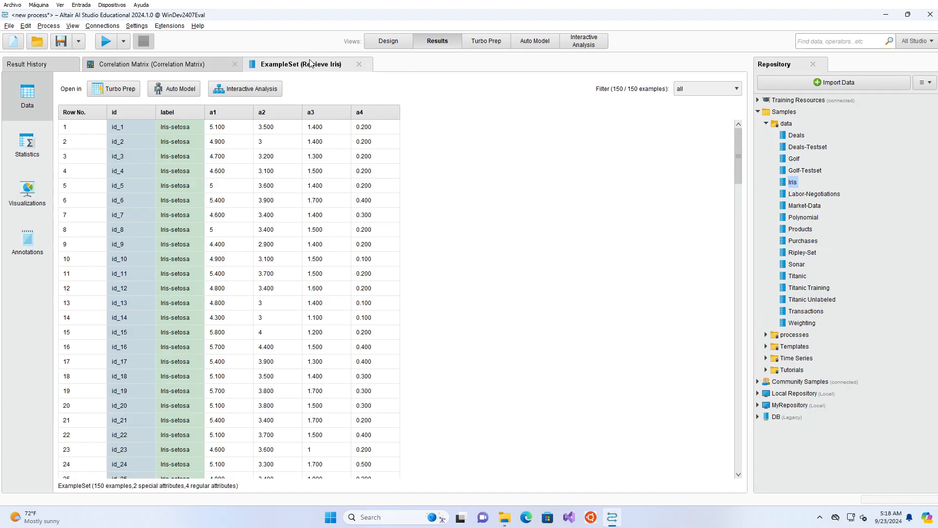
click(229, 116)
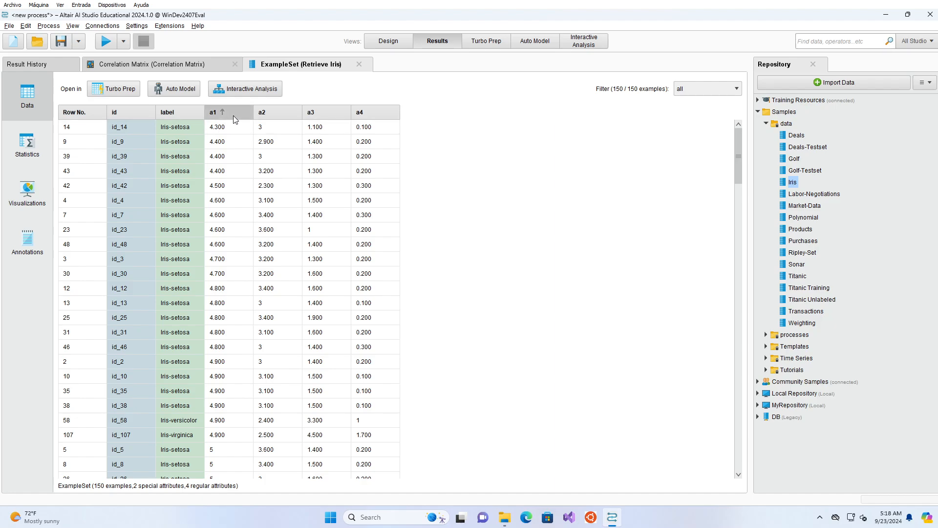
click(233, 115)
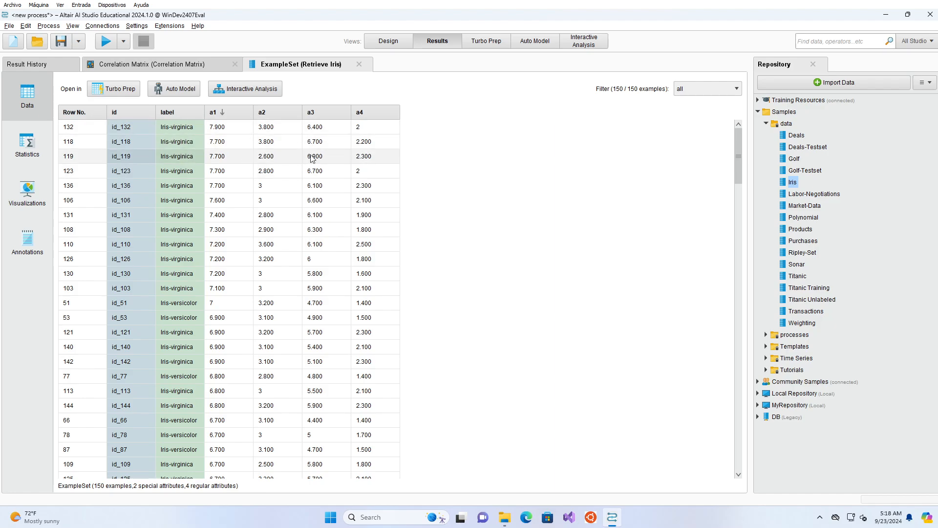
Step: Open the Iris data's visualizations and replace a1 with a3 as the histogram's value column
click(32, 201)
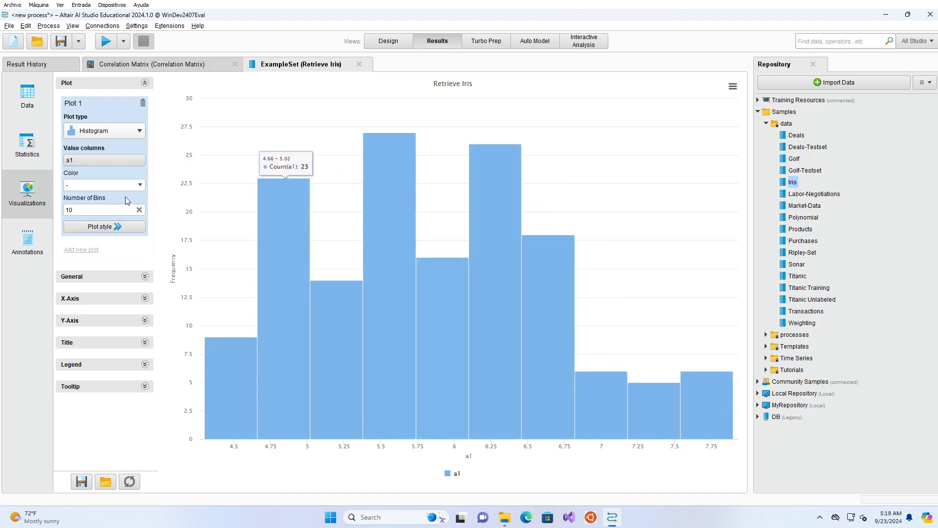
click(107, 160)
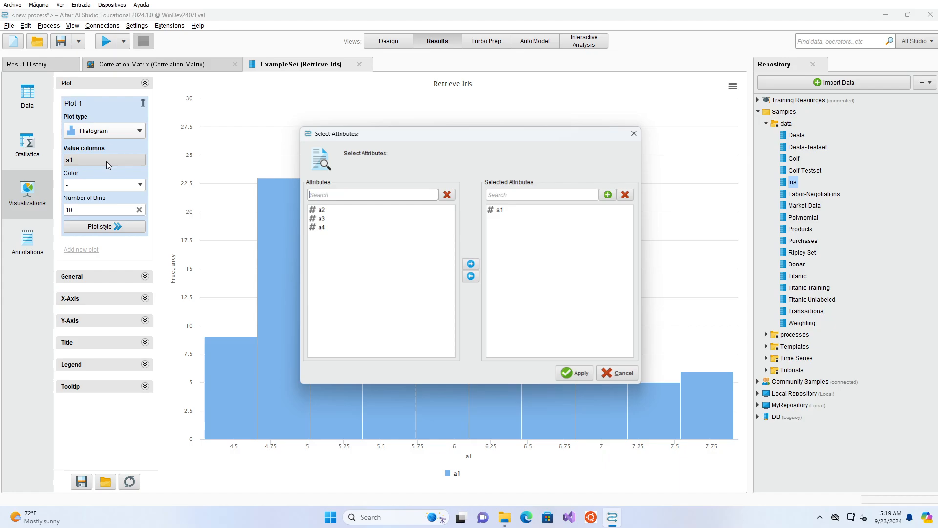
click(500, 209)
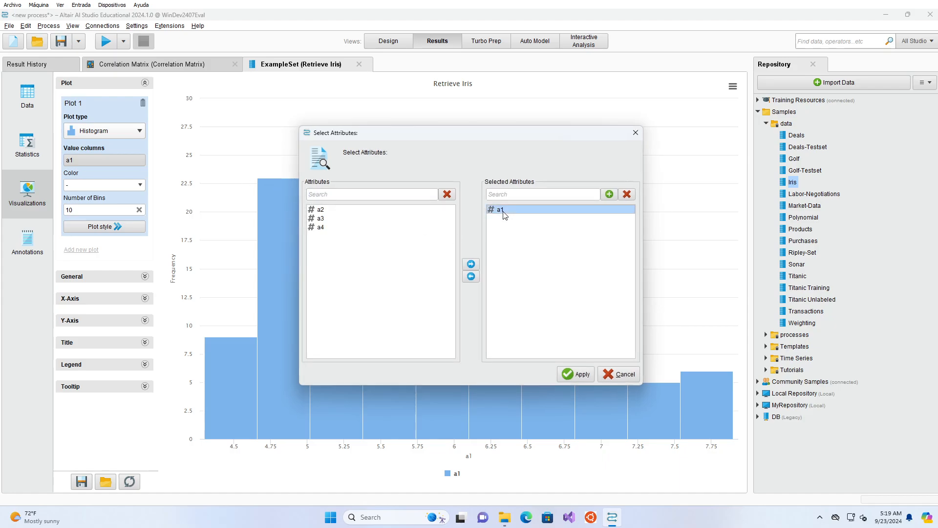
click(471, 277)
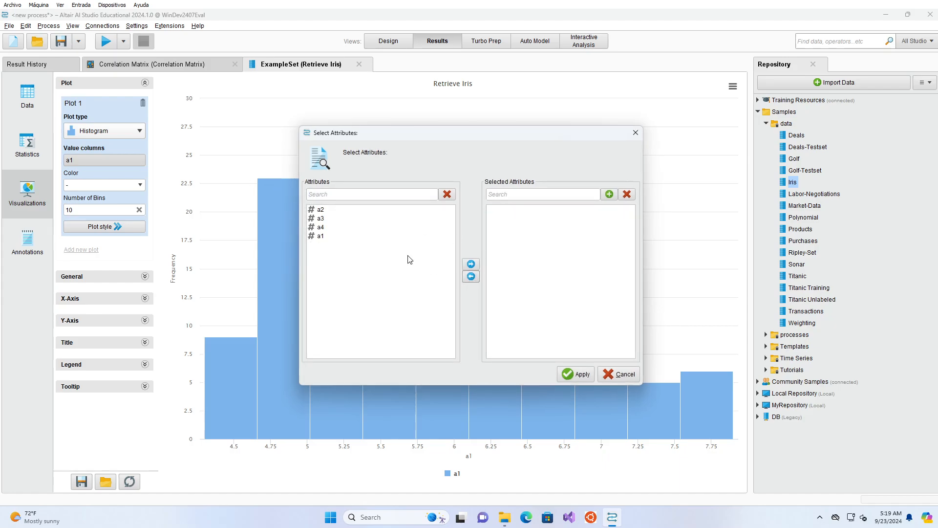
click(342, 217)
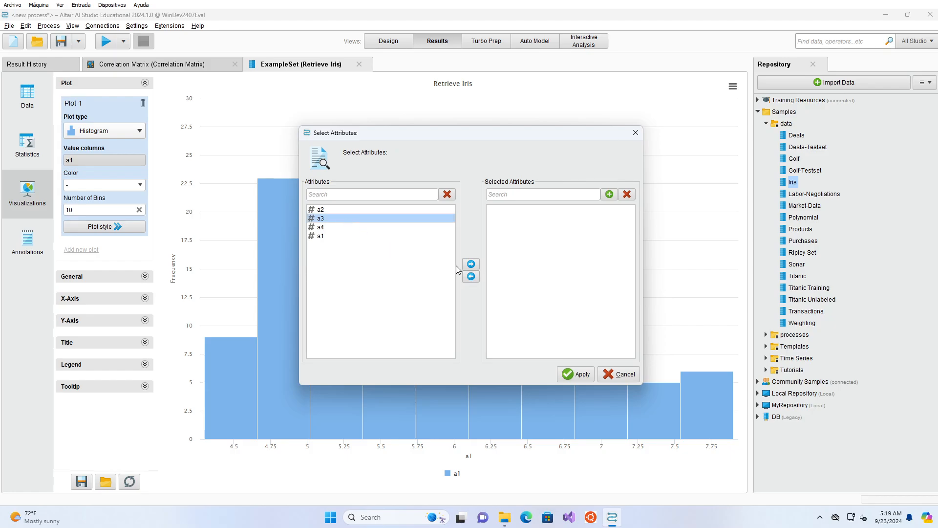
click(470, 264)
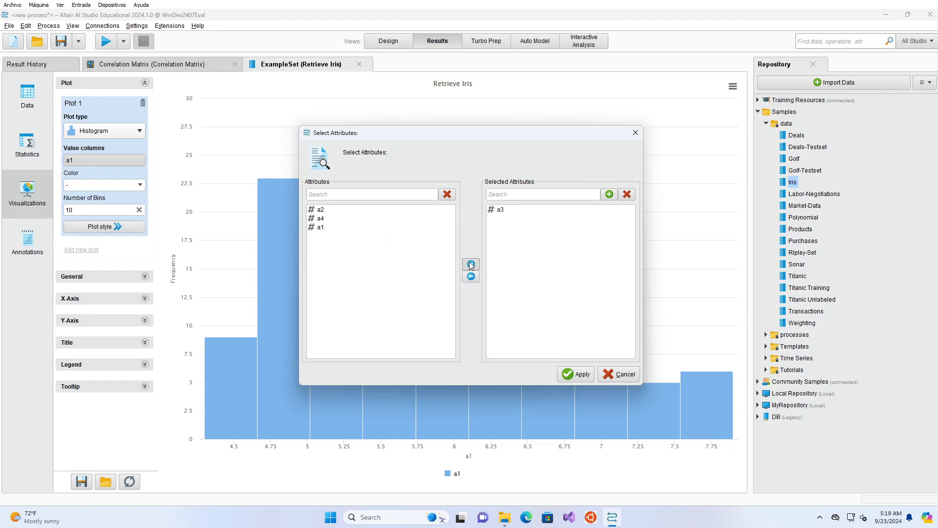
click(577, 374)
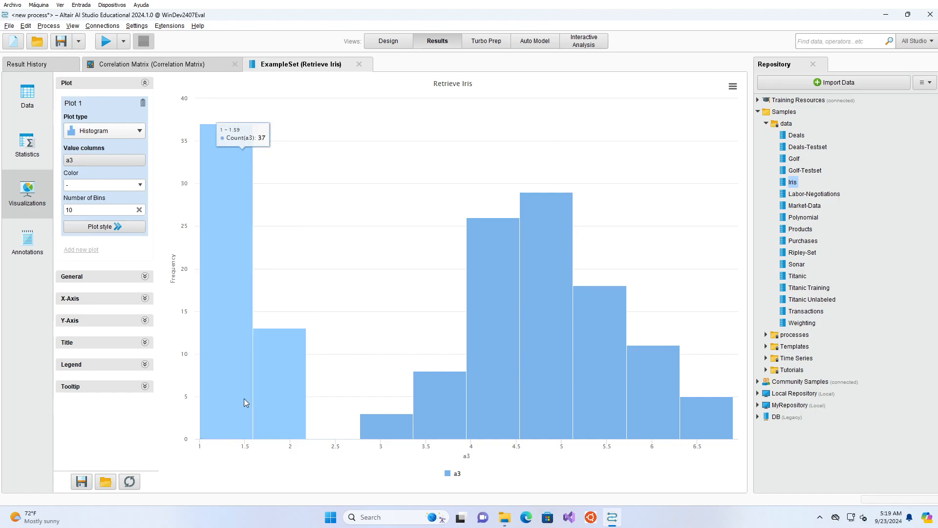
Step: Color the a3 histogram by the label attribute
mouse_move(256, 394)
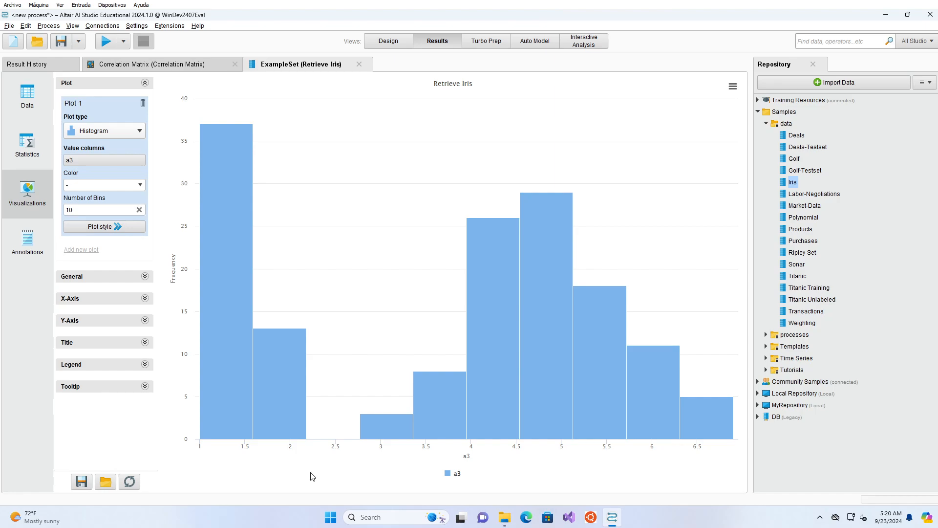
click(140, 186)
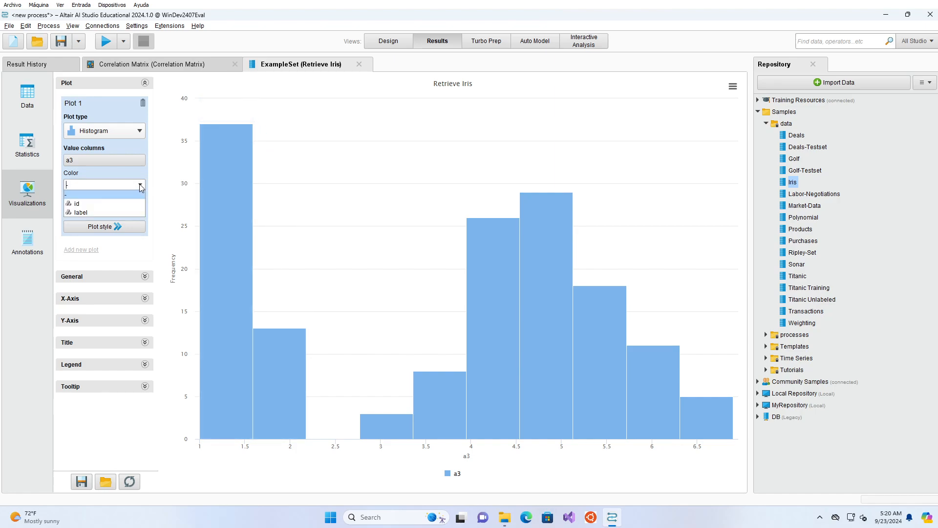
click(104, 213)
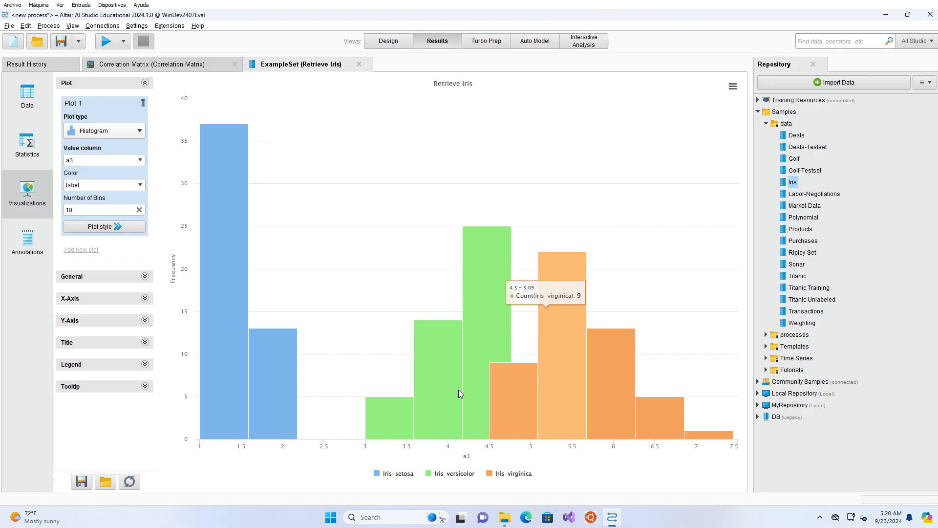
Step: Set the label-colored histogram's value column to a1
click(122, 135)
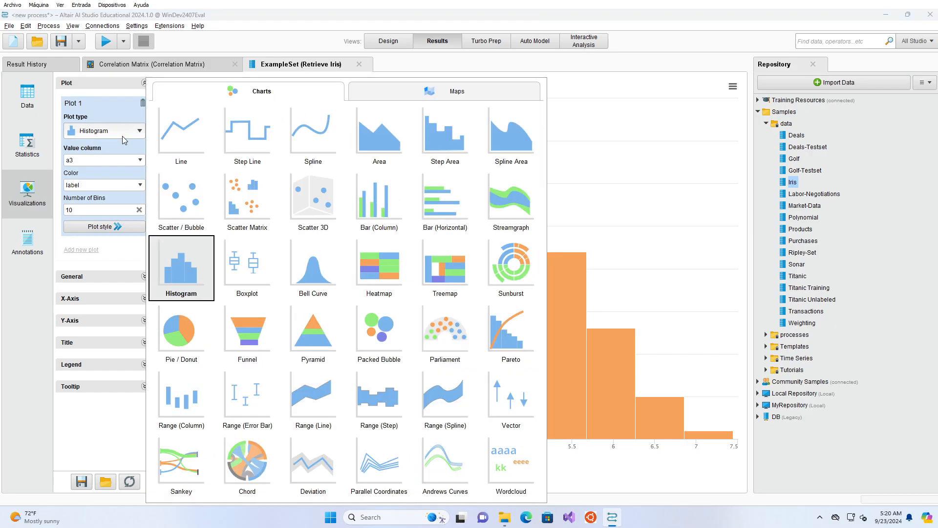
click(143, 158)
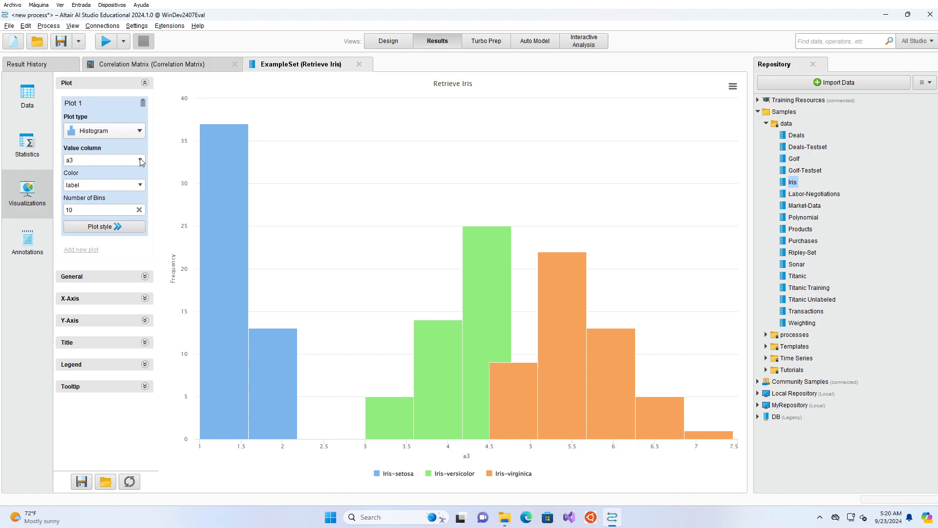
click(141, 162)
click(115, 180)
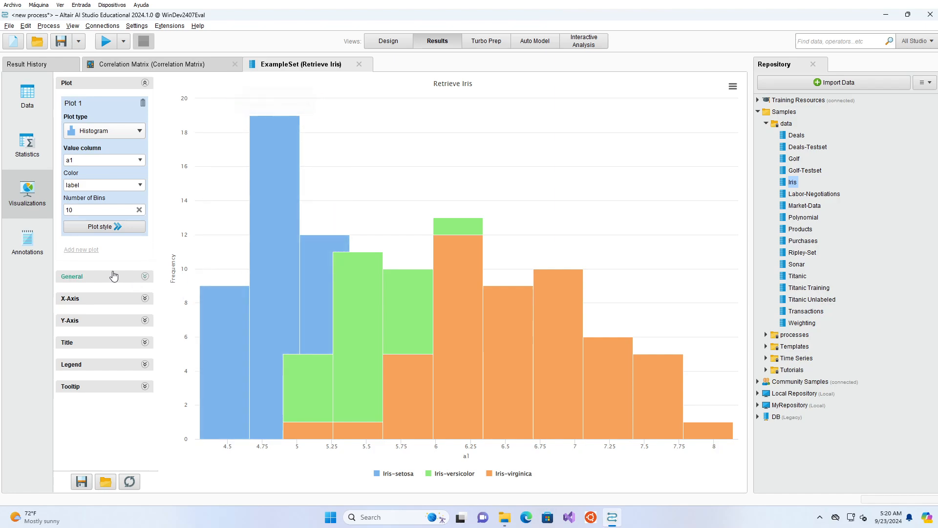
Step: In the plot style's color palette, set the transparency of the blue Iris-setosa color to 46
click(116, 230)
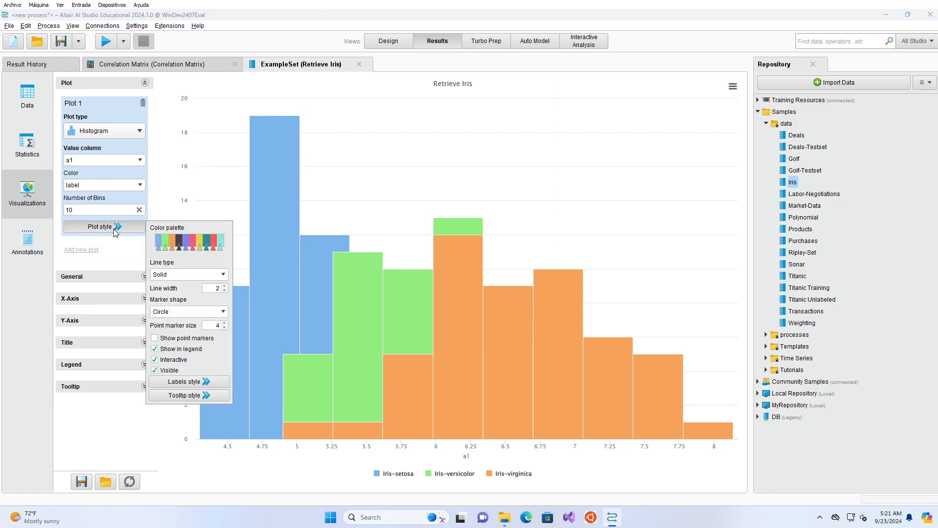
click(160, 244)
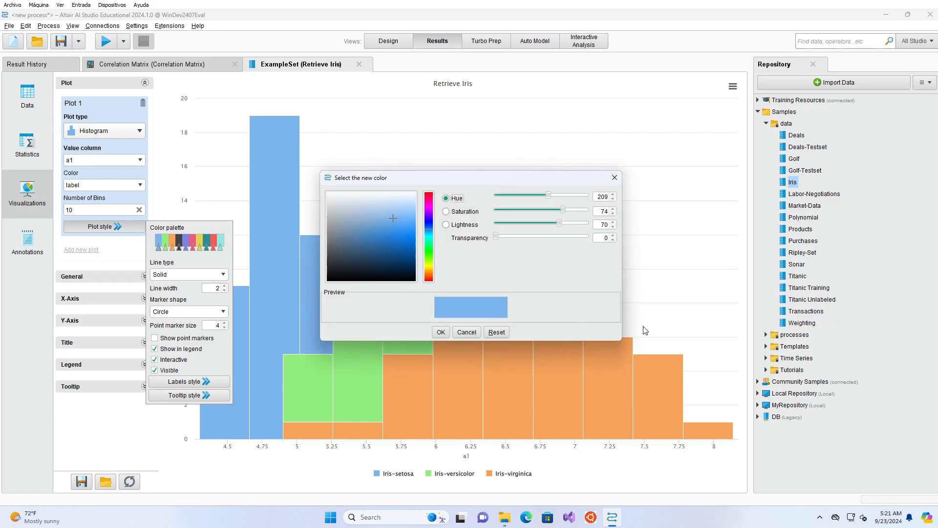
drag(496, 236, 537, 237)
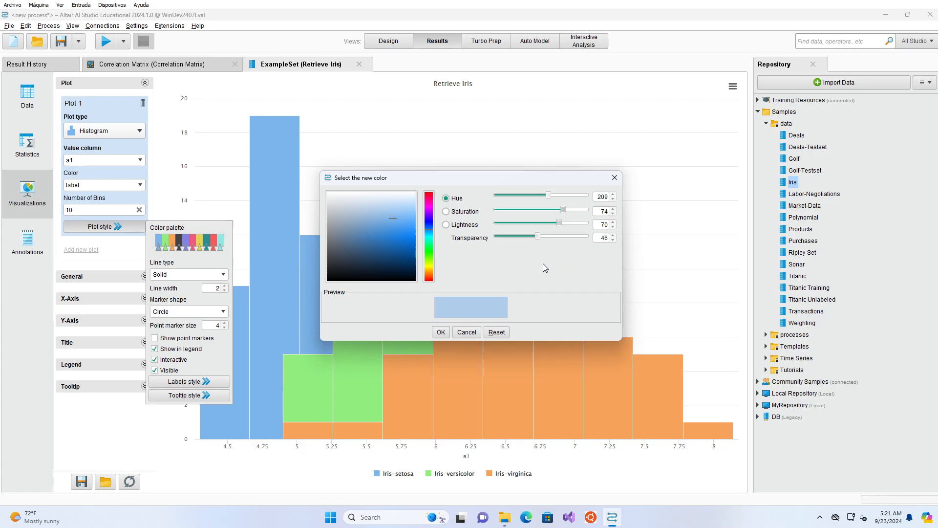
click(440, 332)
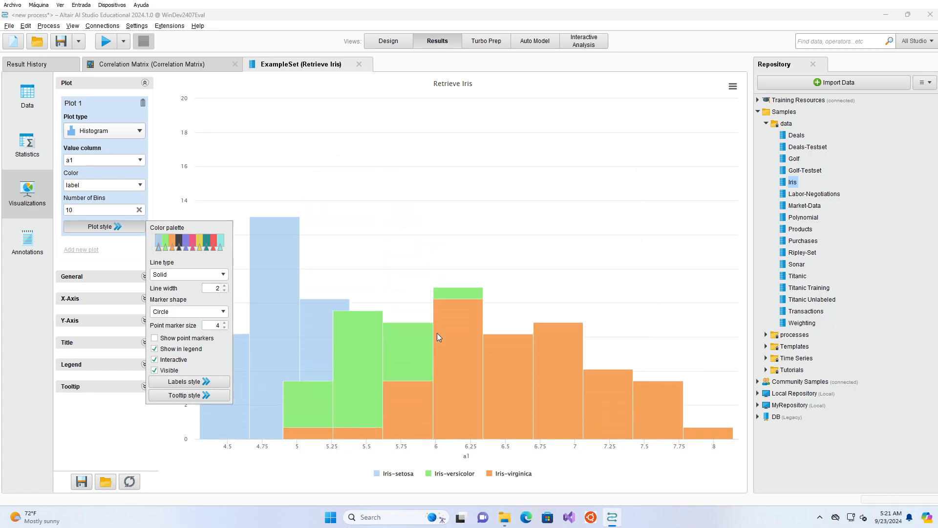
Step: Set the transparency of the green Iris-versicolor color to 54
click(166, 240)
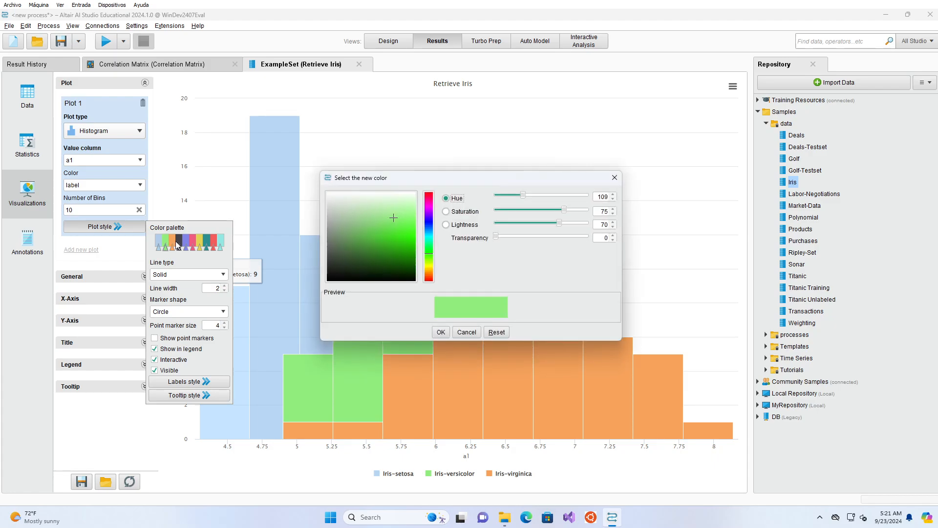
drag(498, 238, 546, 238)
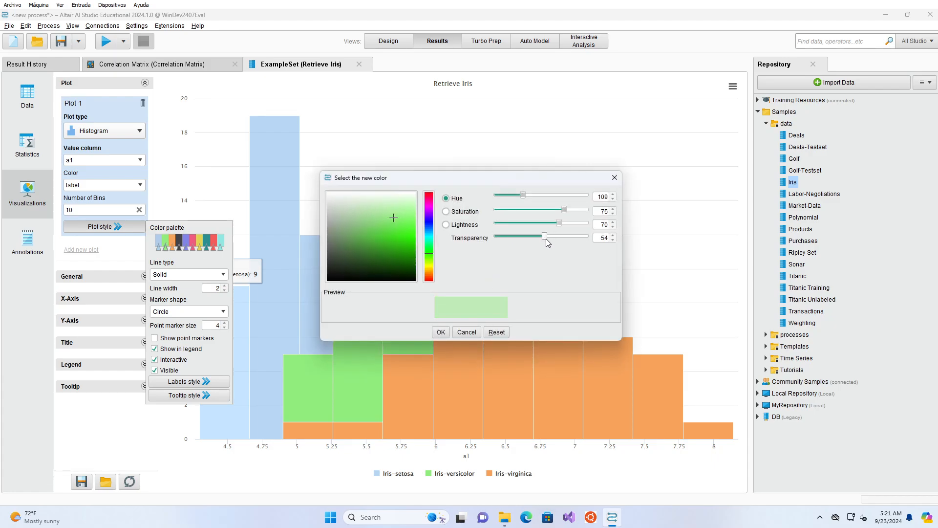
click(442, 334)
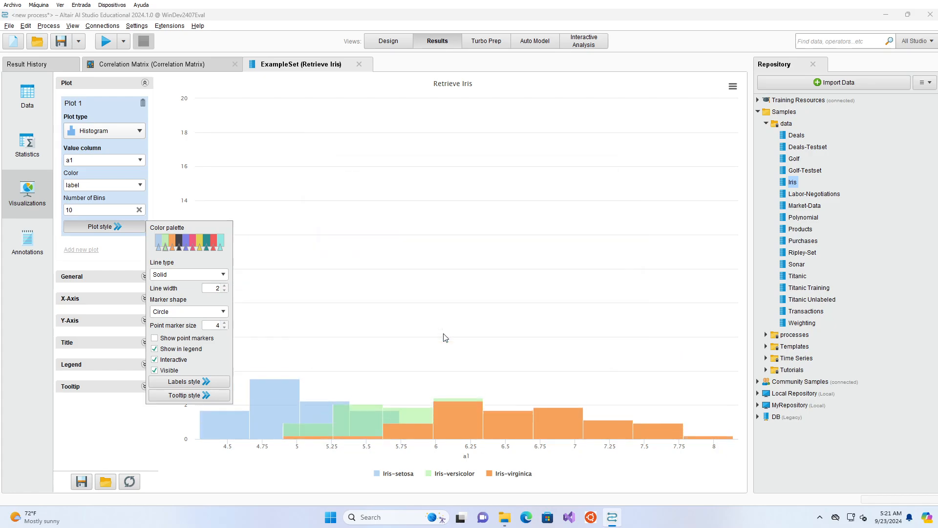
Step: Set the transparency of the orange Iris-virginica color to 51 and close the plot style settings
click(172, 239)
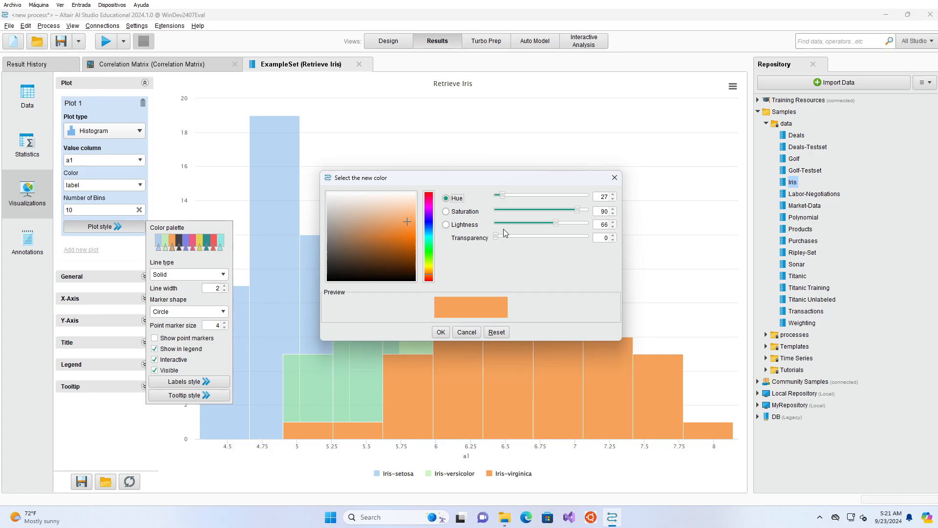
drag(496, 237, 531, 239)
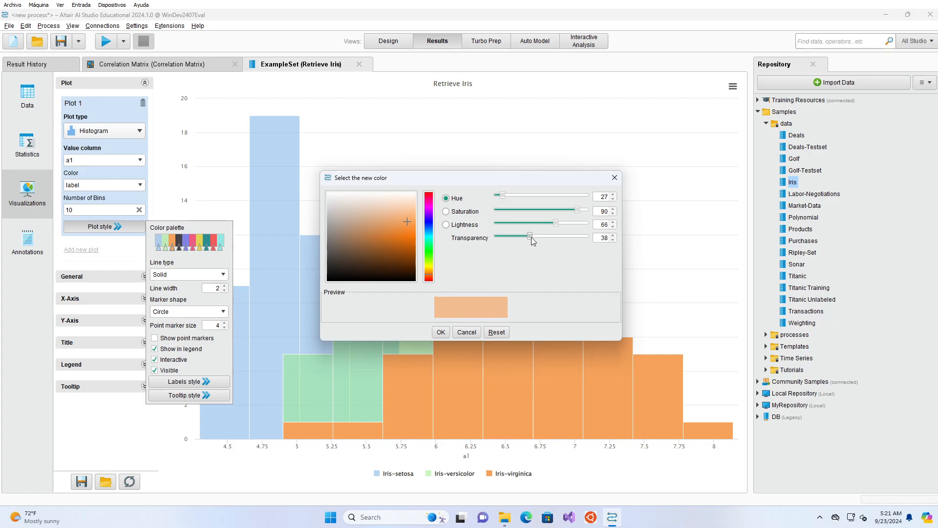
click(441, 332)
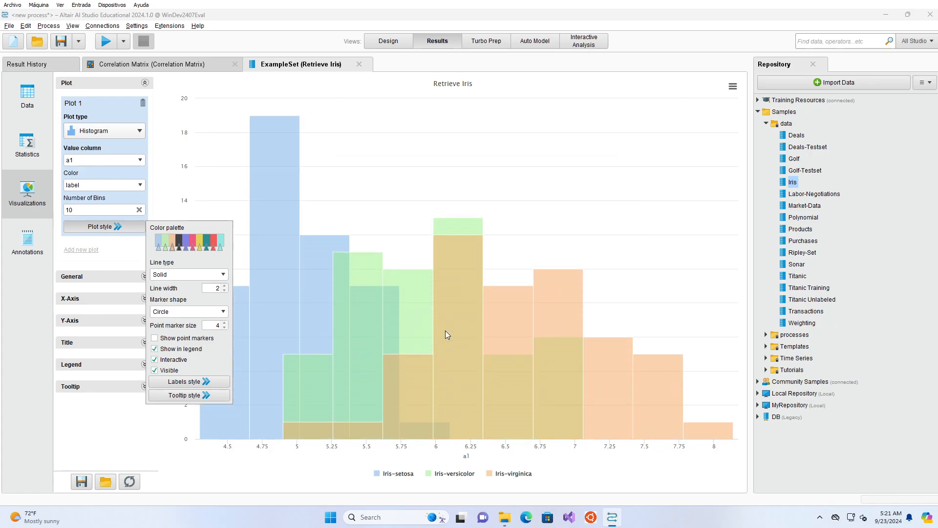
click(313, 477)
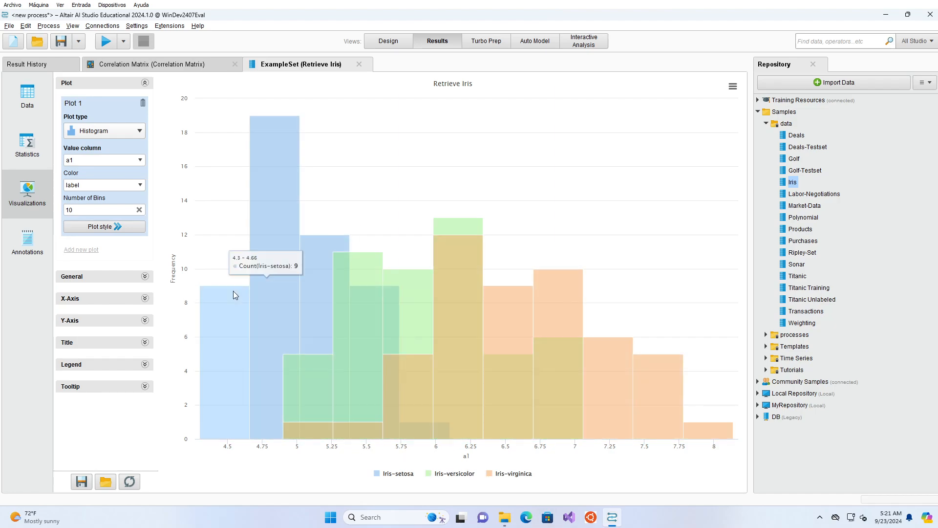
Step: Examine the class overlap in the label-colored histograms of a3, a2 and a4 in turn
click(139, 161)
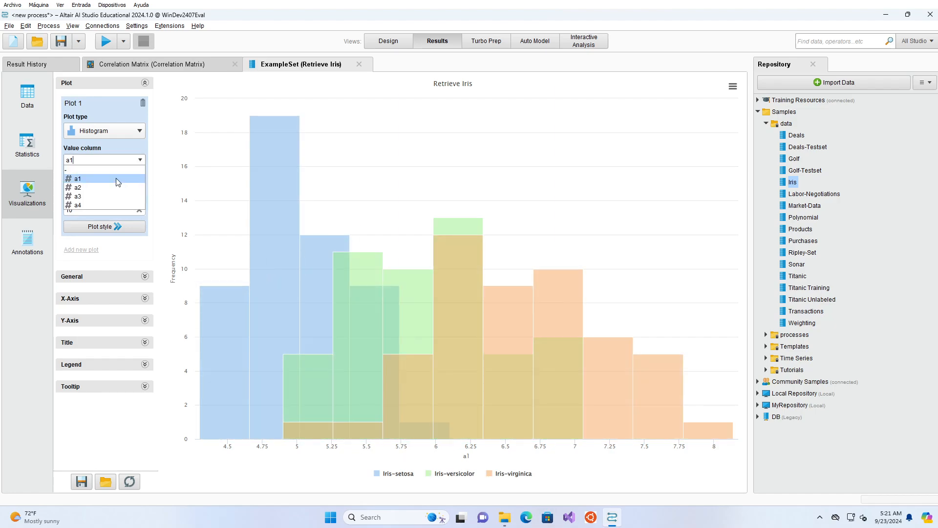
click(106, 197)
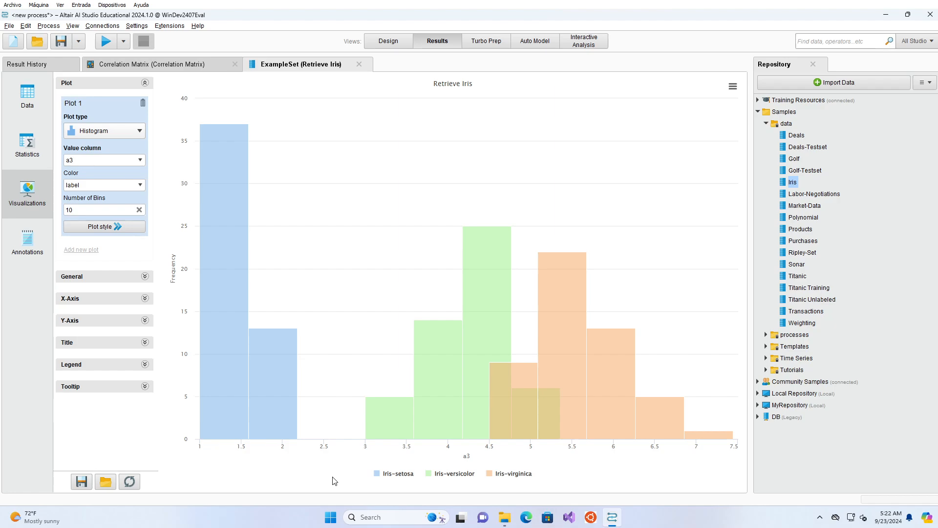
click(140, 159)
click(115, 182)
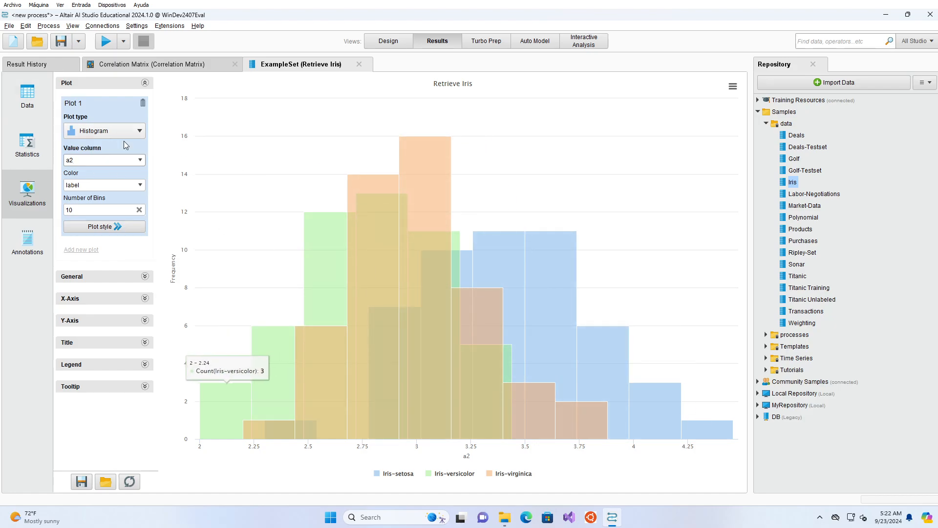
click(100, 159)
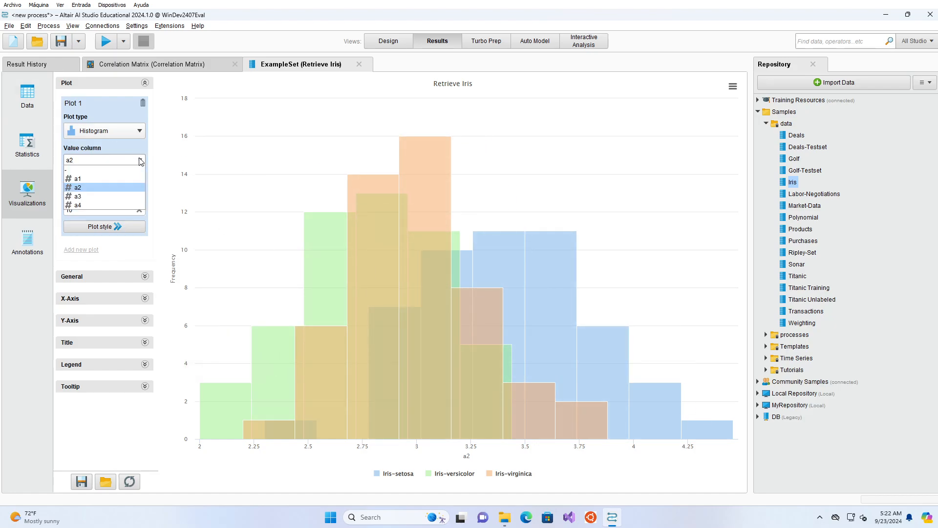
click(101, 205)
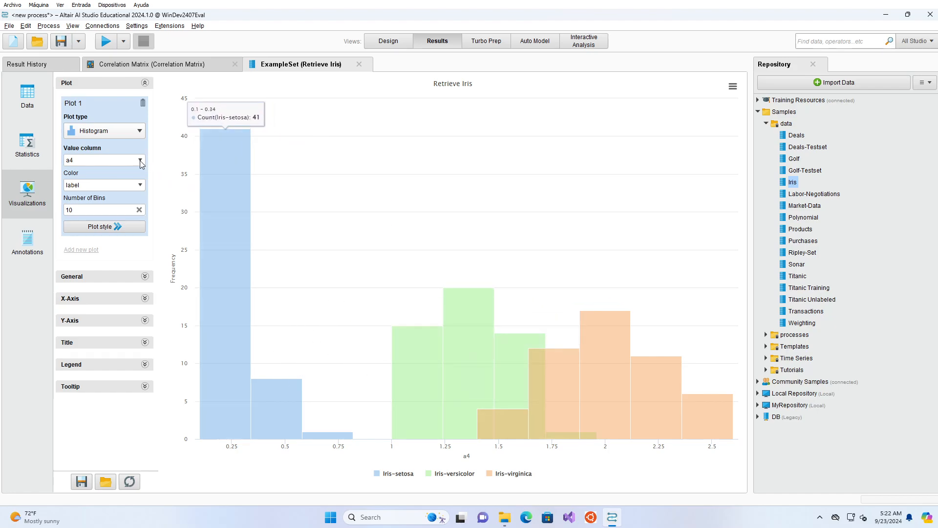
Step: View the label-colored histograms of a1 and a2 again for comparison
click(105, 160)
click(107, 179)
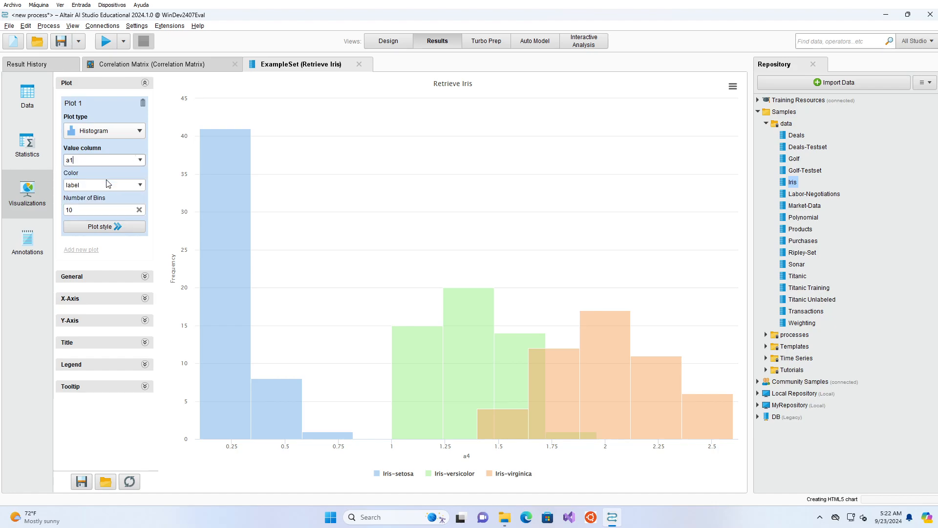
click(141, 160)
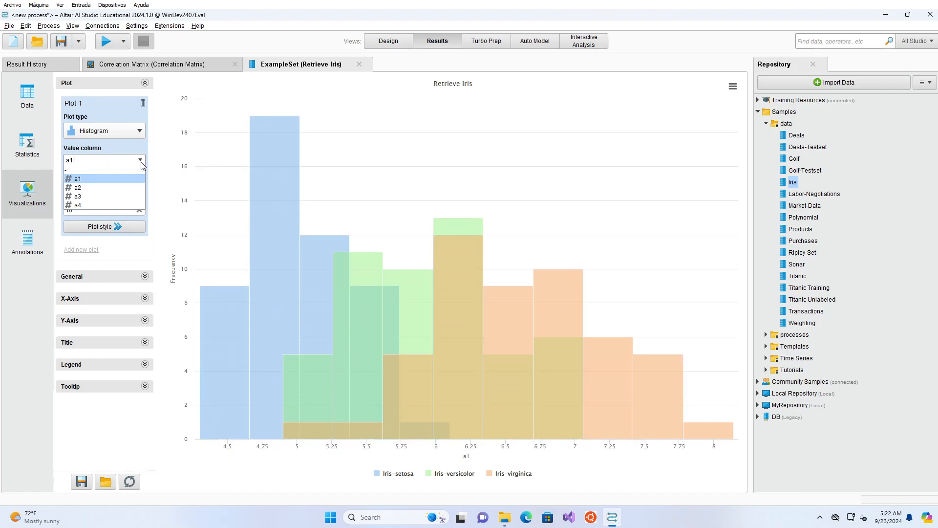
click(104, 192)
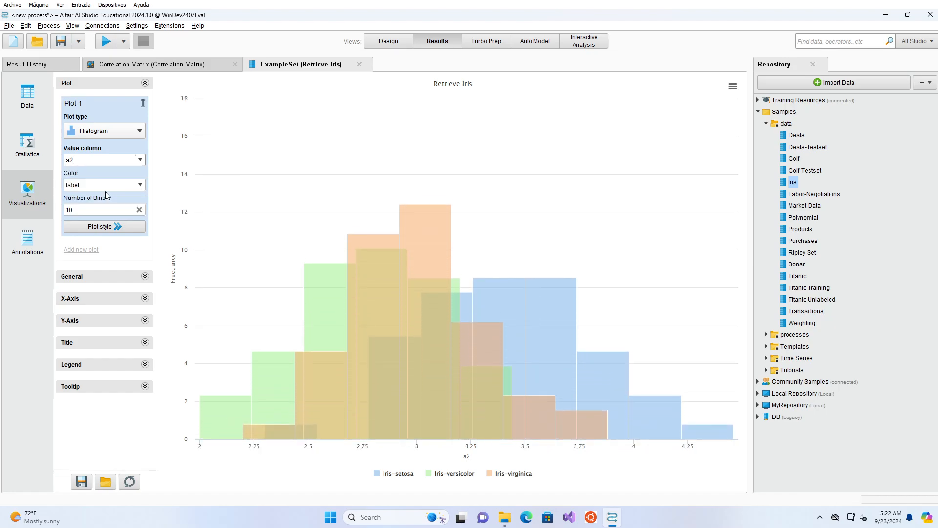
Step: Set the histogram's value column to a4 and the number of bins to 5
click(140, 185)
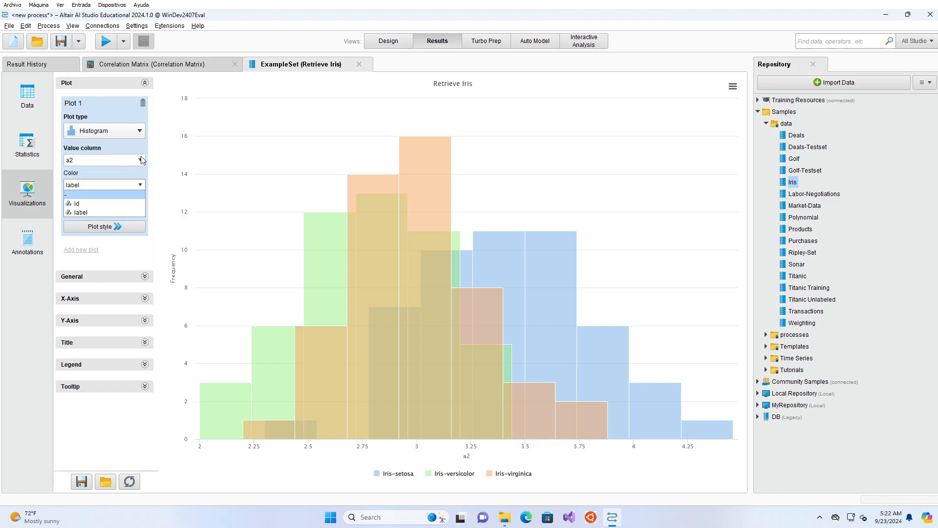
click(141, 159)
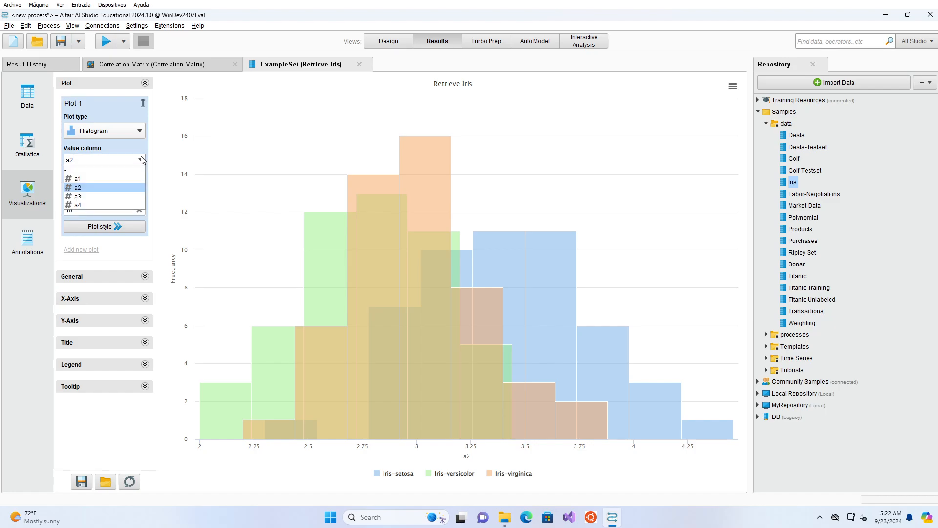
click(119, 205)
drag(92, 209, 64, 207)
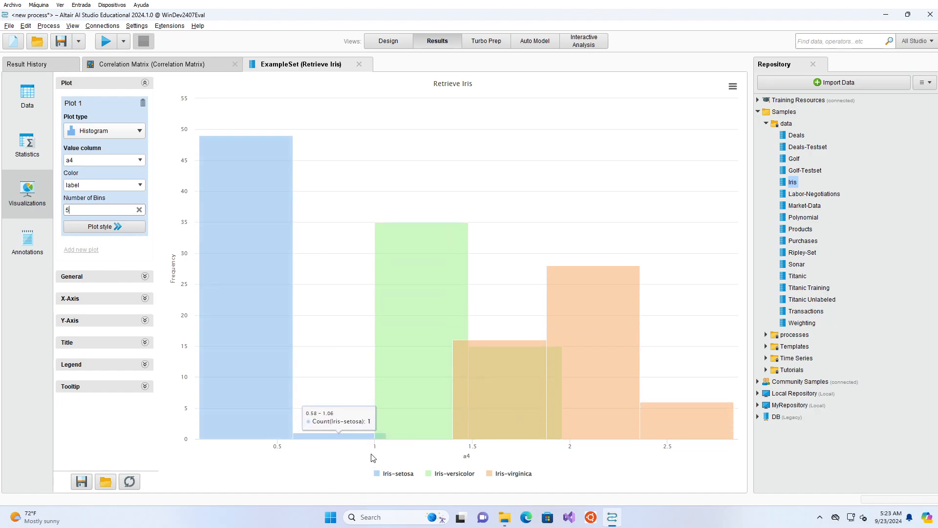
Step: Set the number of bins in the a4 histogram to 20
mouse_move(365, 439)
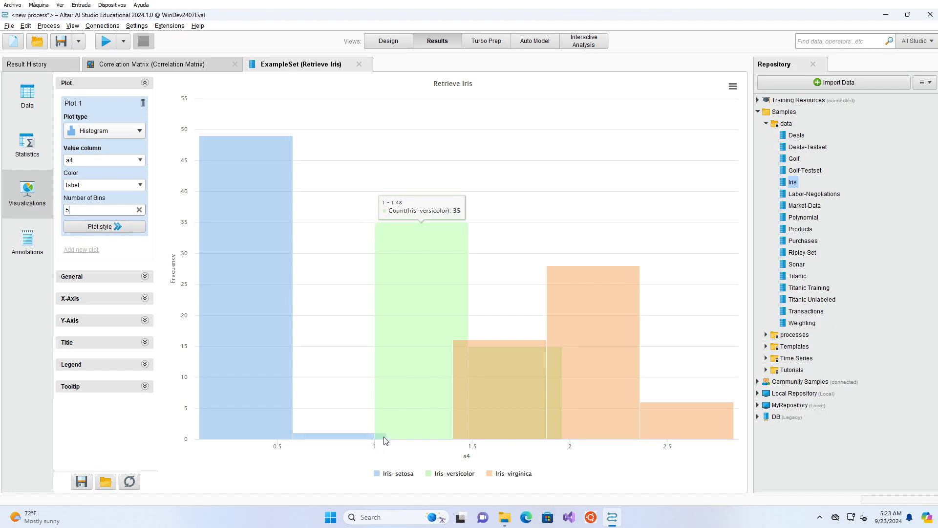
mouse_move(196, 226)
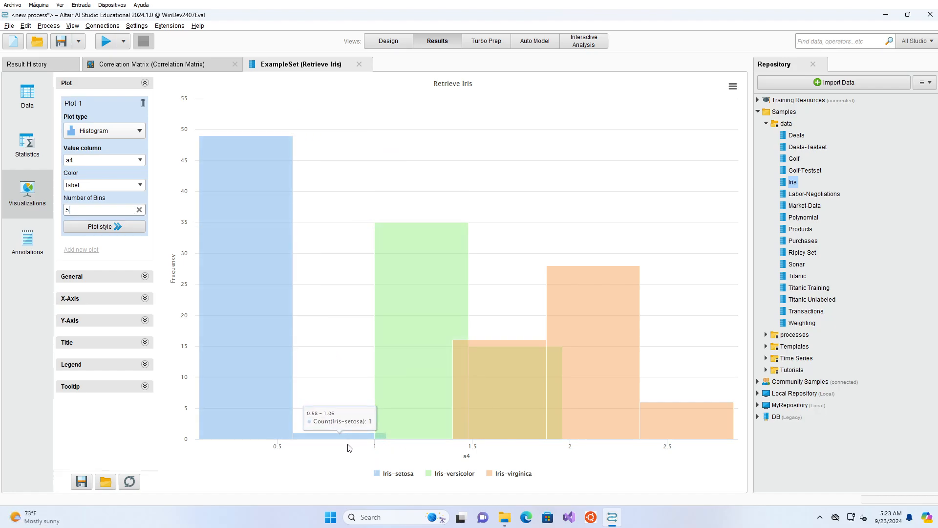
double_click(91, 206)
text(20)
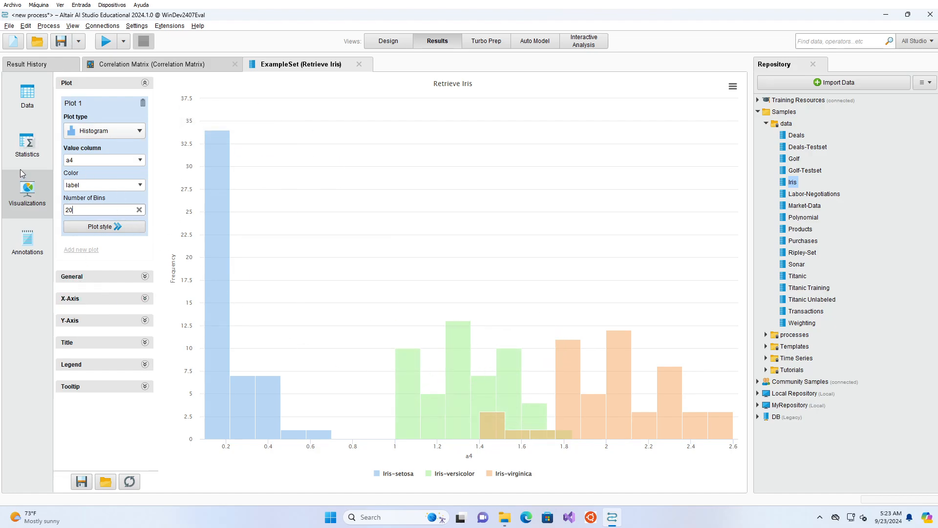
Step: Change the plot to a Scatter Matrix with a1, a2, a3 and a4 as its value columns
click(128, 132)
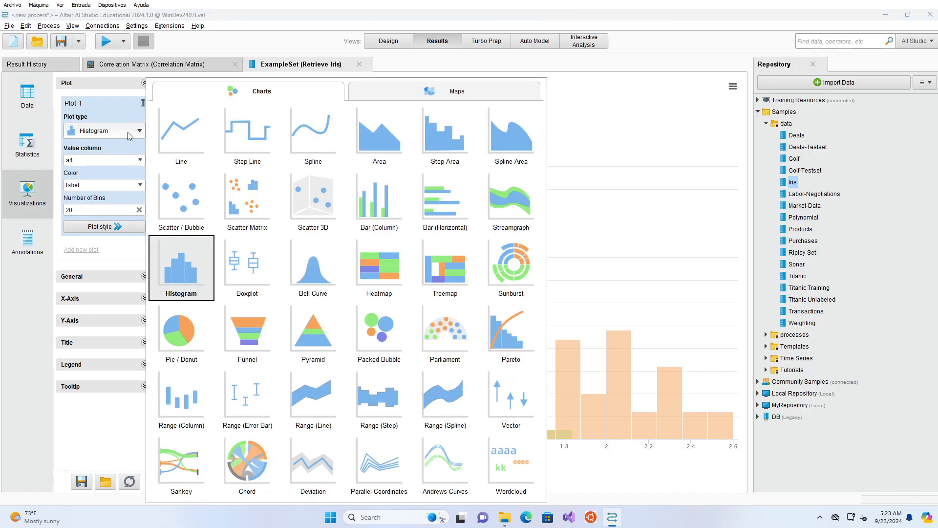
click(250, 214)
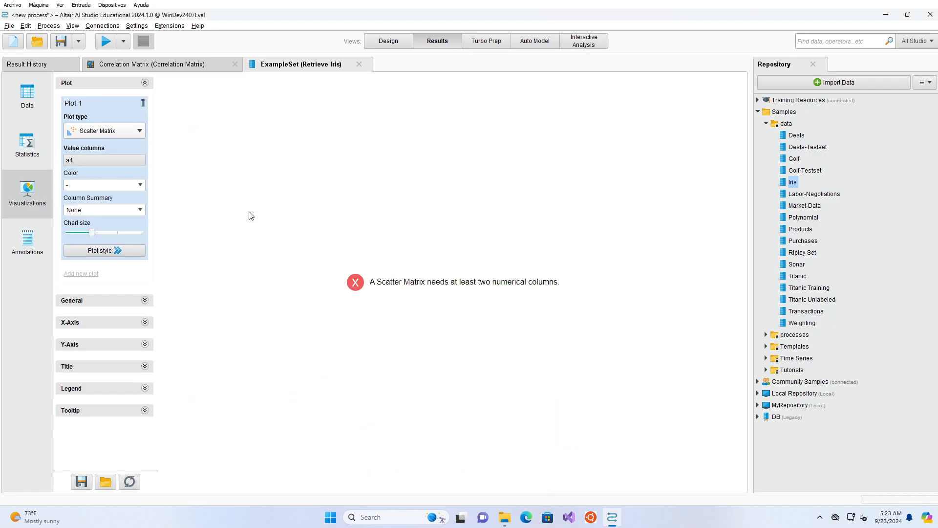
click(132, 159)
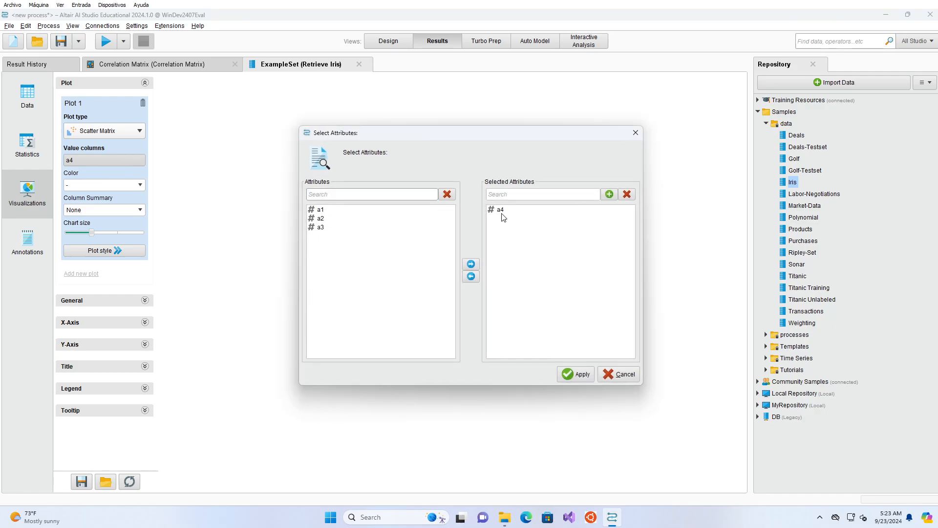
click(503, 213)
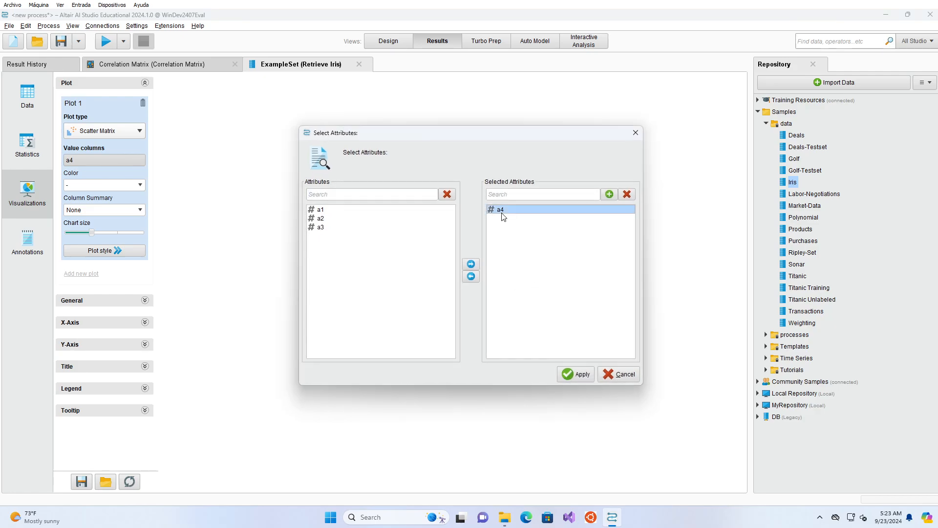
click(466, 279)
click(346, 214)
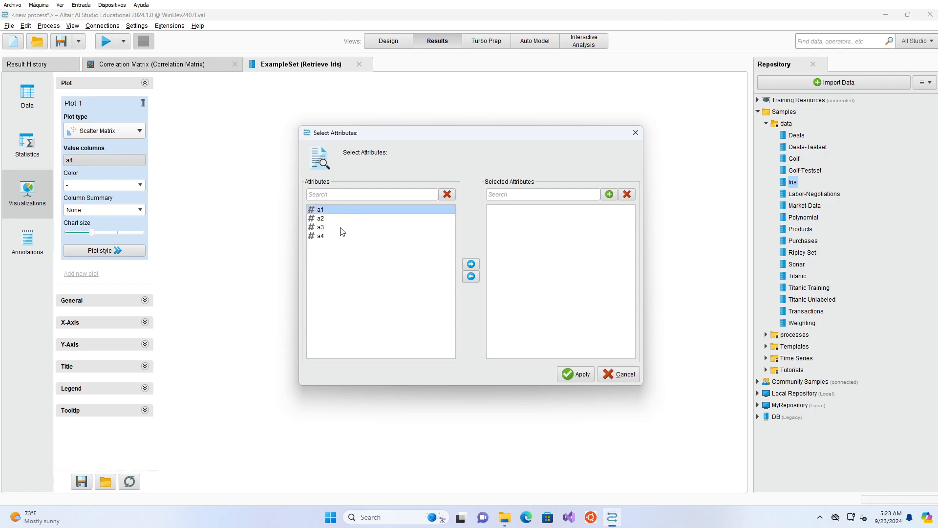
shift+click(330, 238)
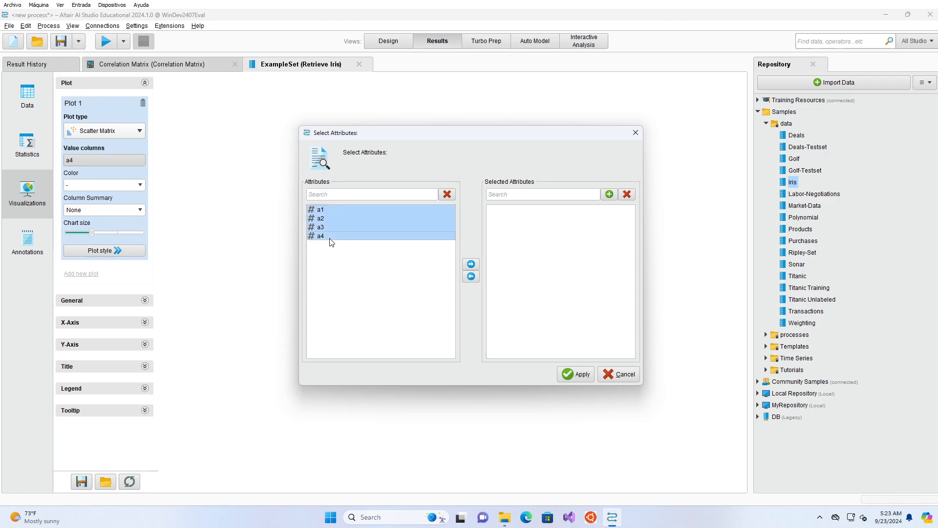
click(475, 264)
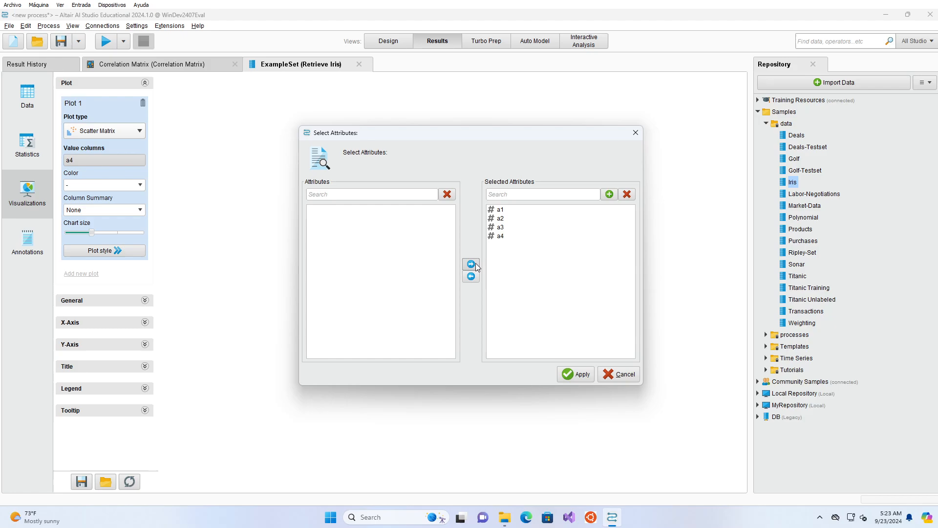
click(567, 372)
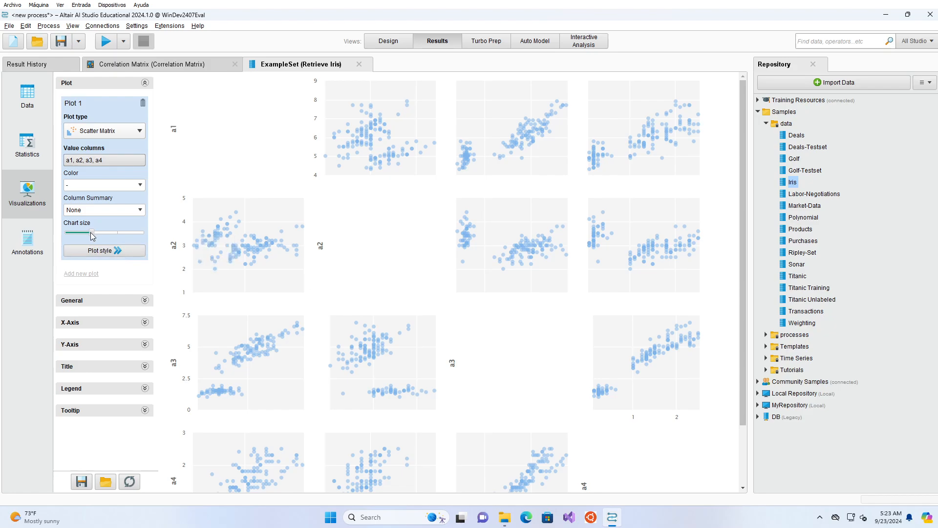
Step: Try the smallest chart size for the scatter matrix, restore the previous size and color the points by label
drag(91, 232, 67, 232)
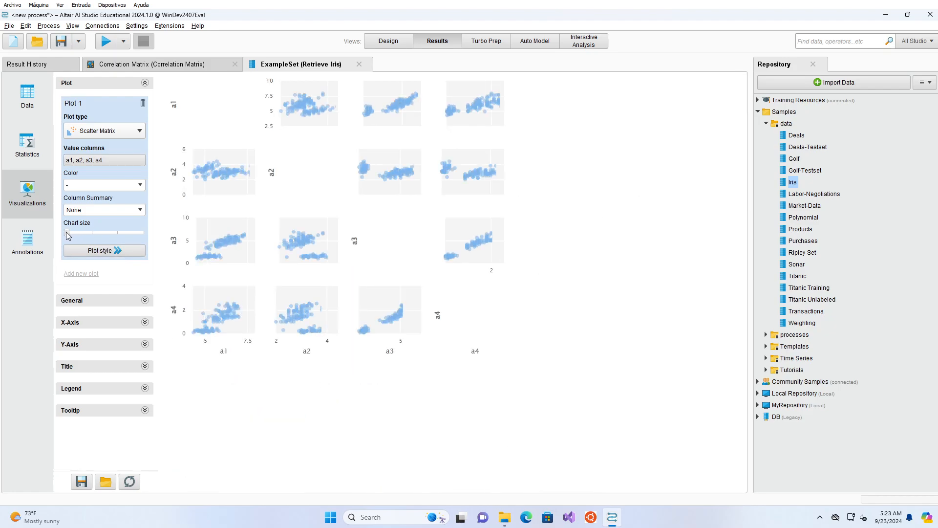
drag(66, 233, 92, 235)
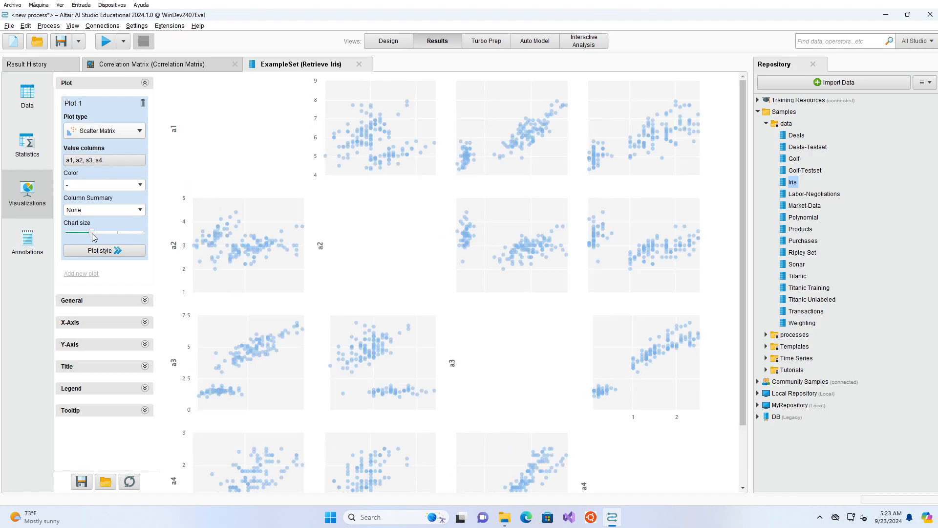
click(140, 185)
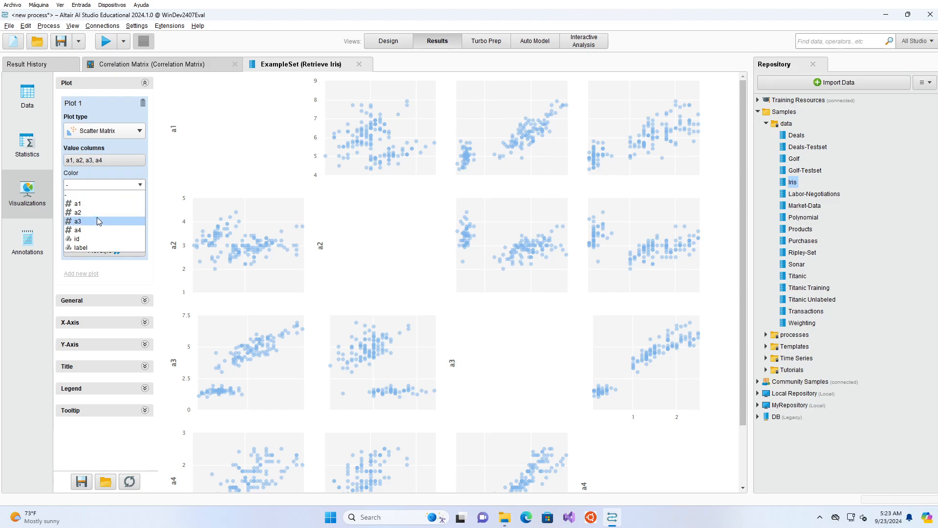
click(80, 248)
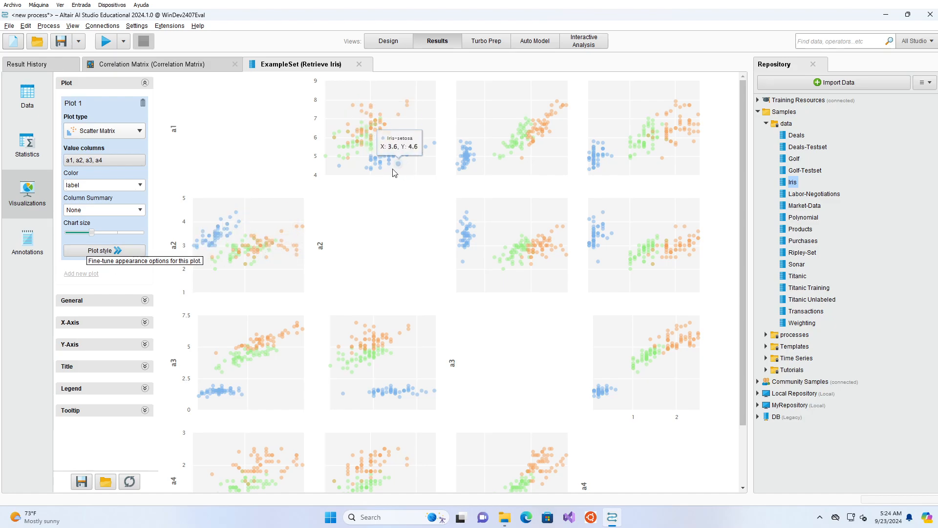
Step: Examine the lower rows of the label-colored scatter matrix and its plot style options
scroll(528, 239, down, 2)
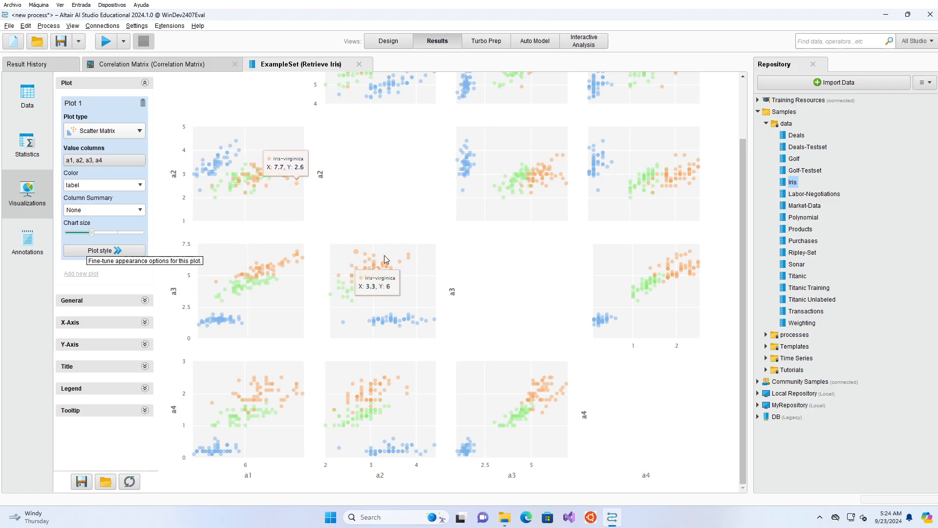
click(114, 250)
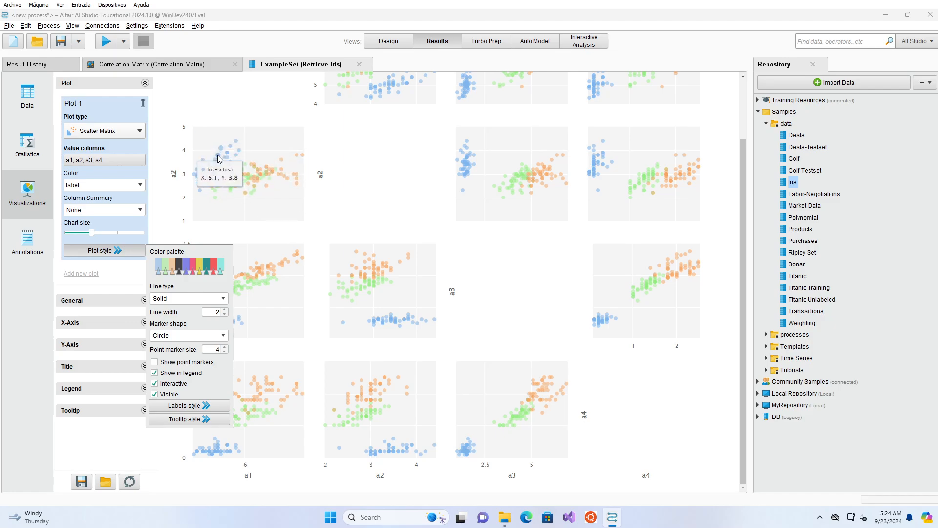
click(307, 219)
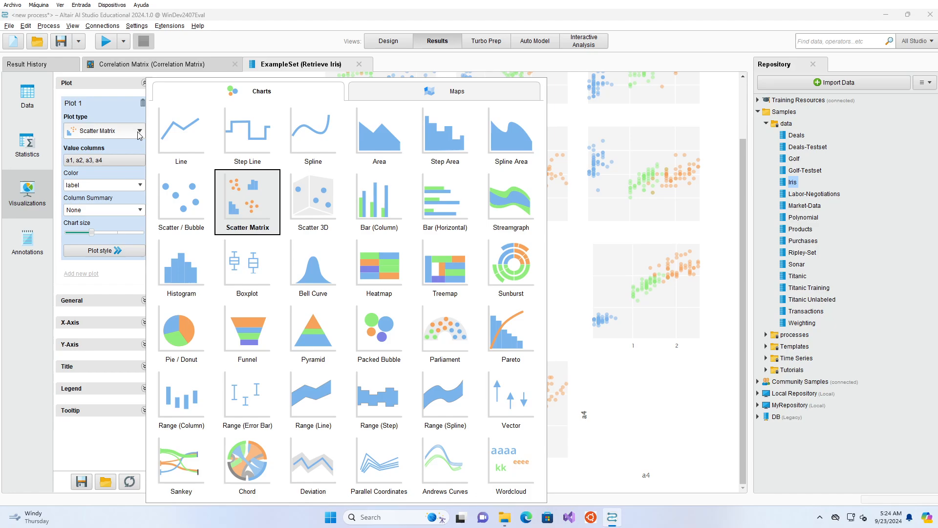
Step: Change the plot to Scatter / Bubble with a3 as the X-axis column and a4 as the value column
click(198, 208)
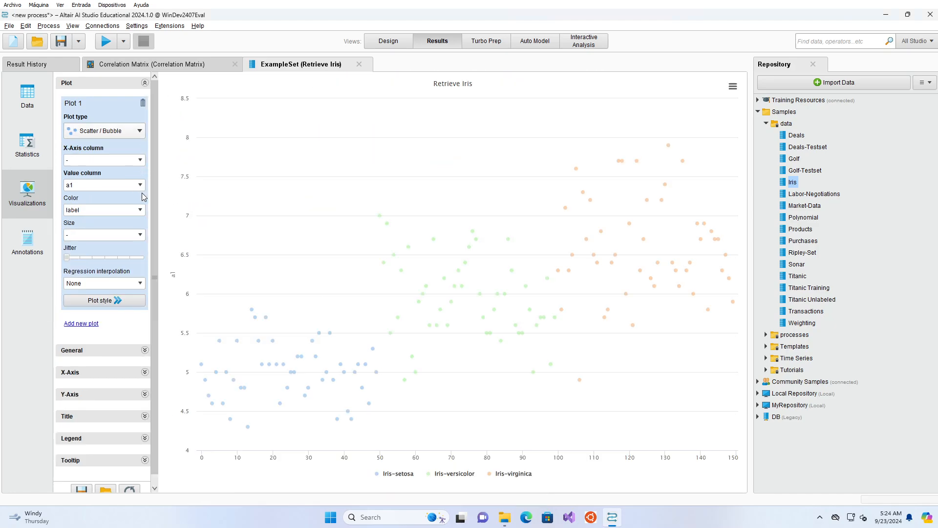
click(141, 161)
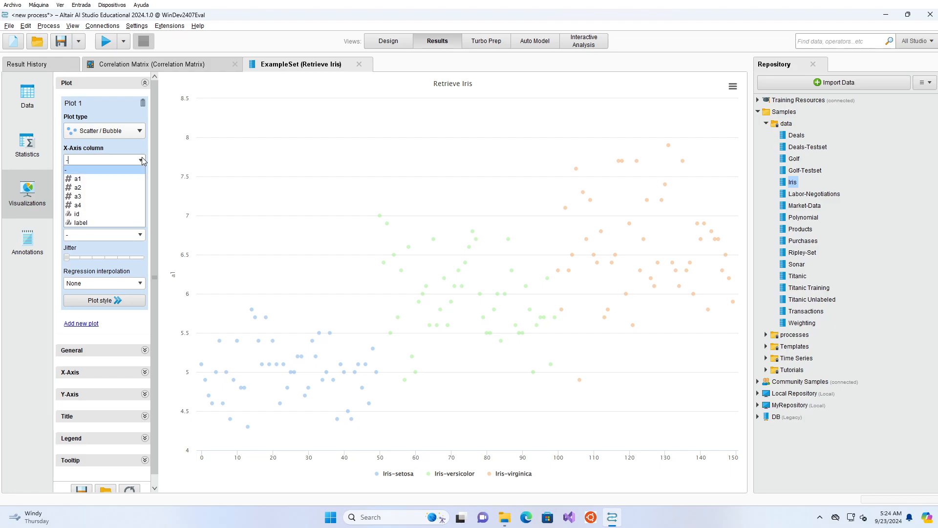
click(116, 196)
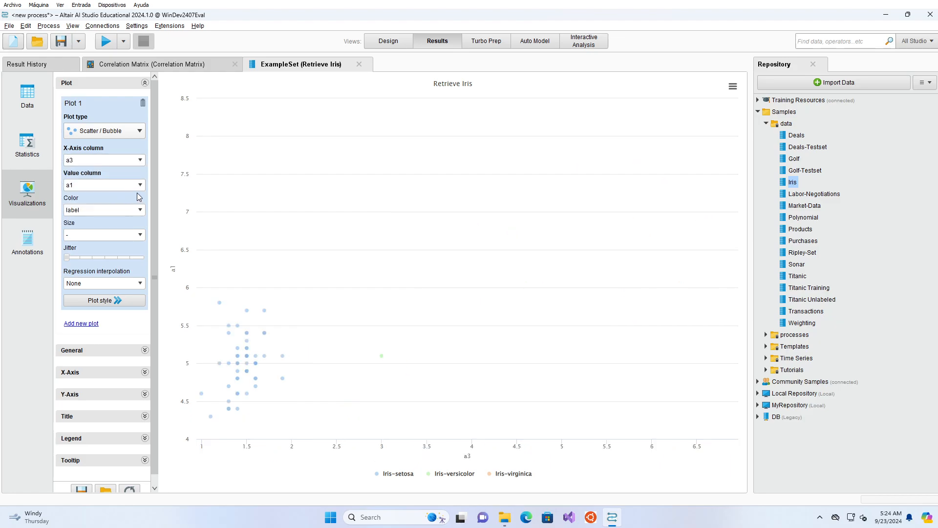
click(140, 184)
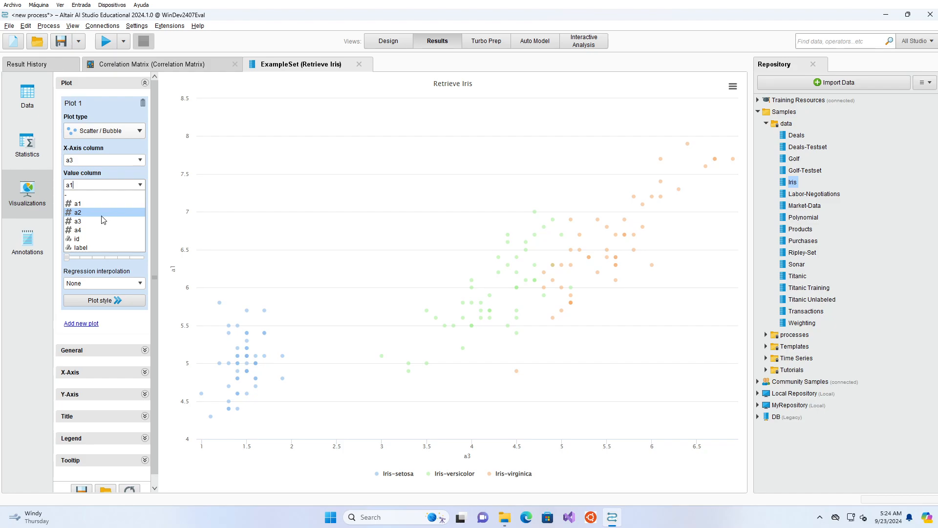
click(94, 230)
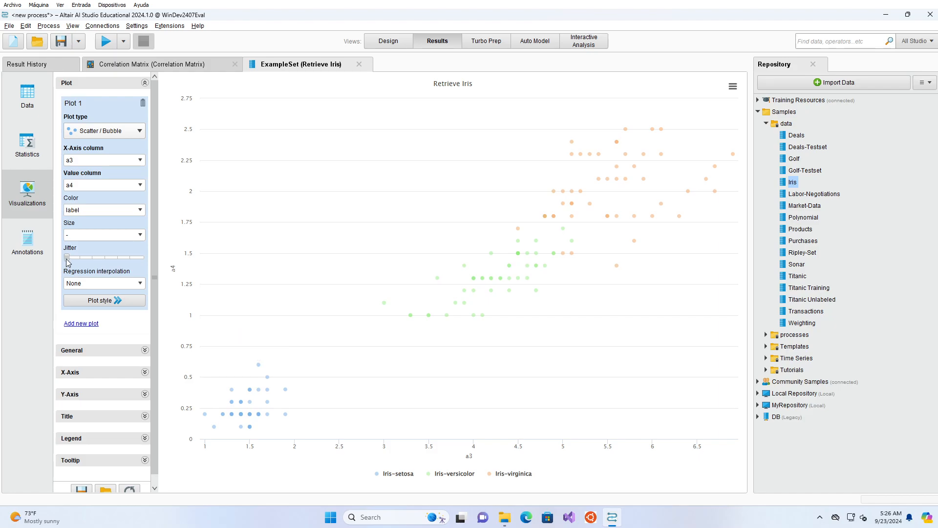
Step: Increase the jitter of the a3 versus a4 scatter plot to about five sixths of its range
drag(66, 259, 72, 259)
click(72, 259)
click(90, 257)
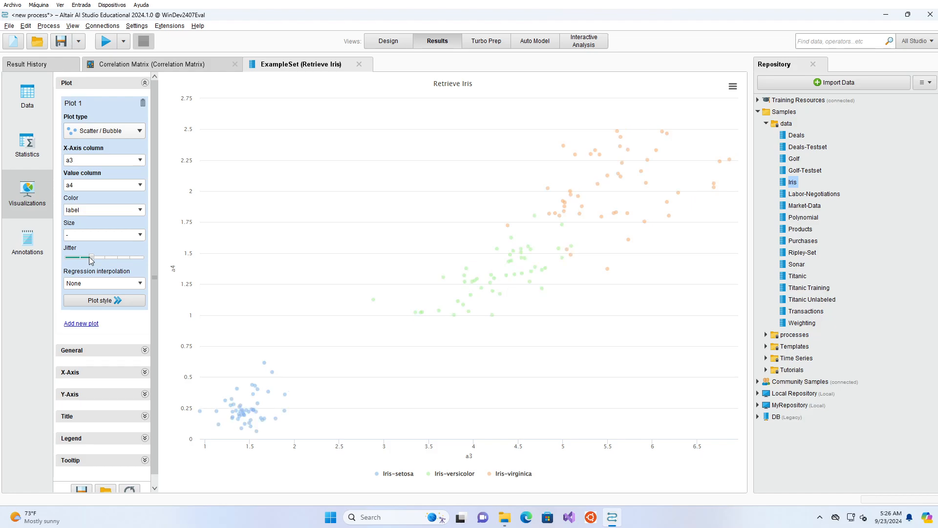
drag(90, 258, 96, 257)
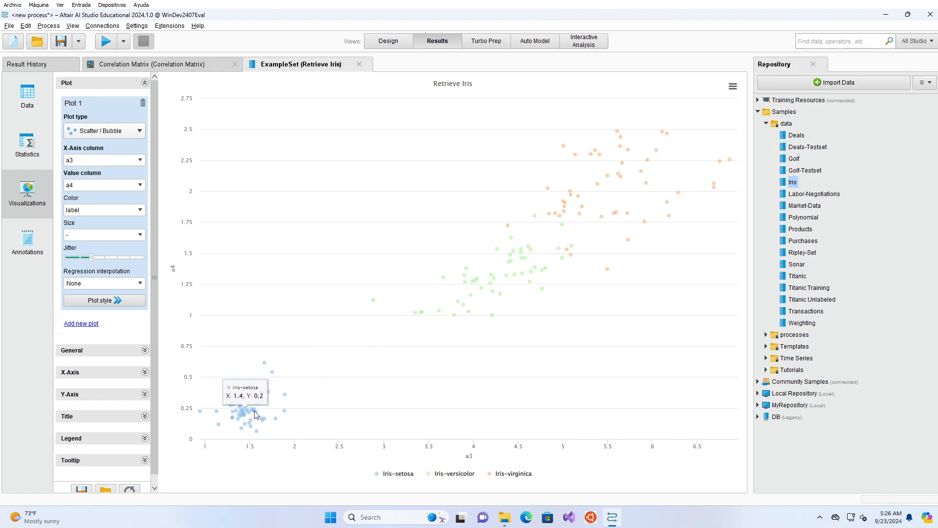
drag(95, 259, 107, 259)
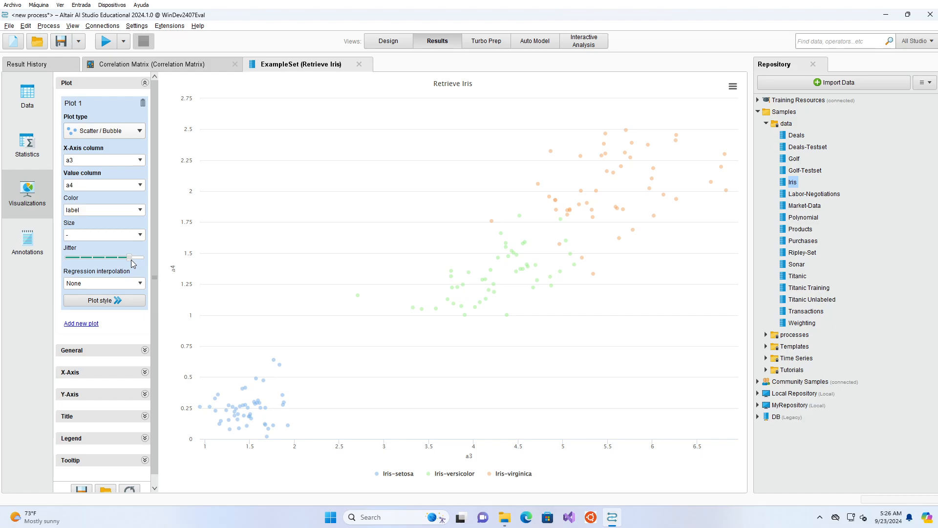
Step: Add the Titanic sample dataset to the process below Retrieve Iris, connect its output to the free result port and run the process
click(389, 41)
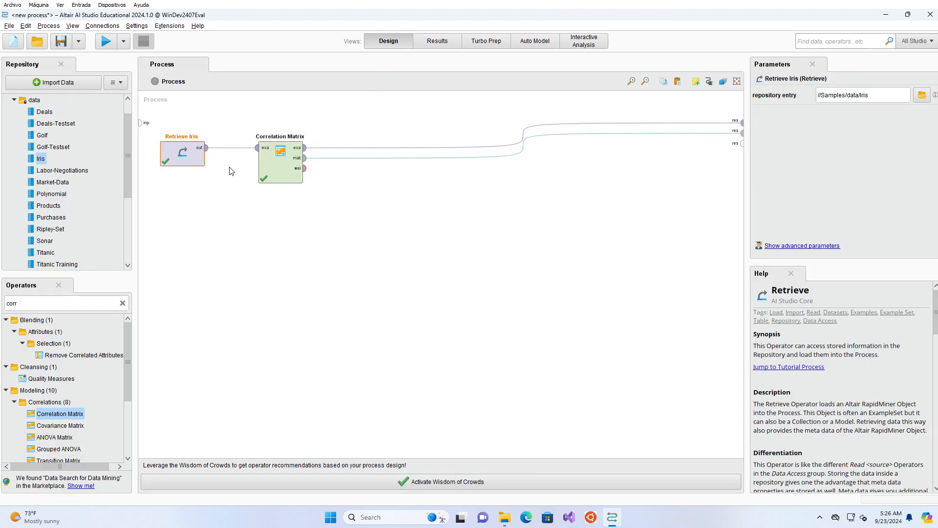
drag(47, 255, 174, 260)
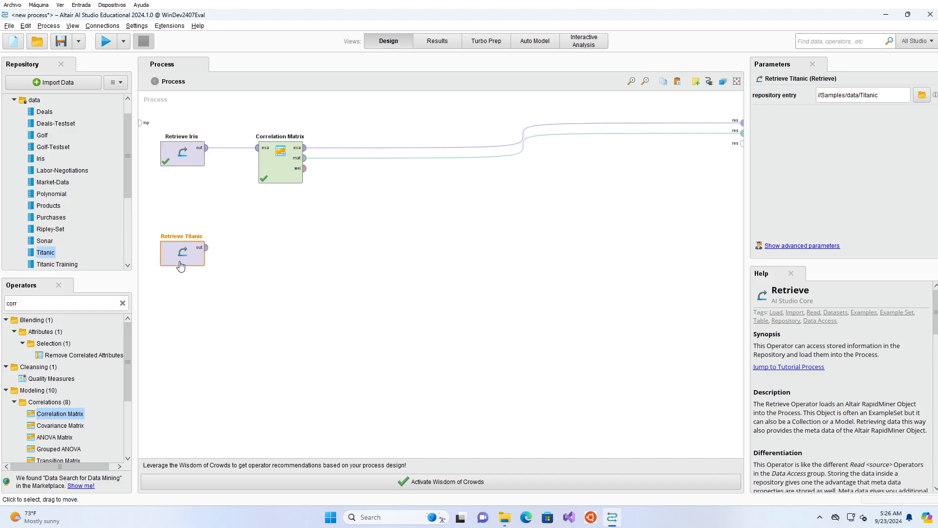
click(206, 247)
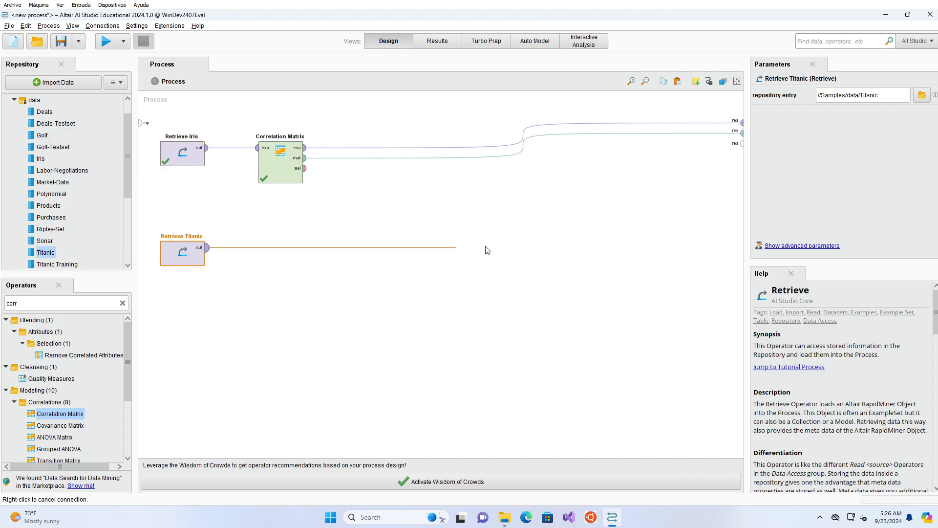
click(742, 143)
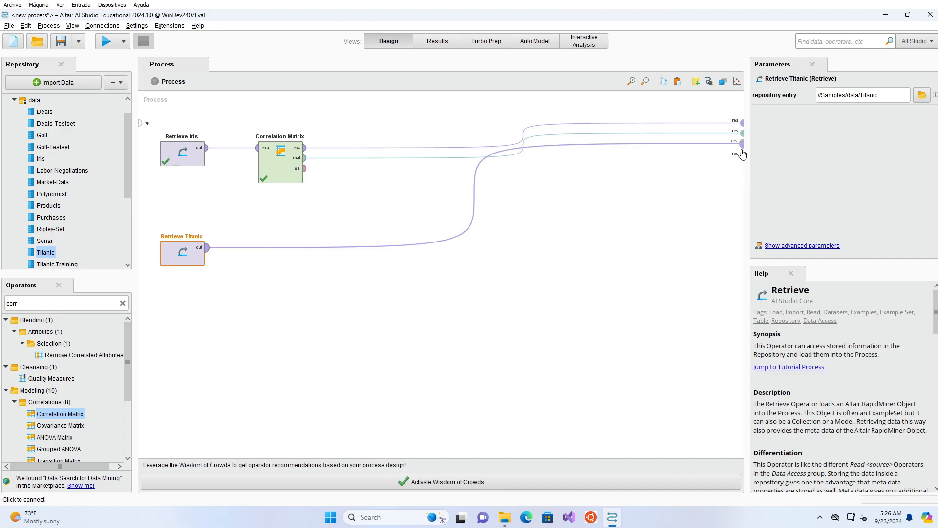
click(108, 44)
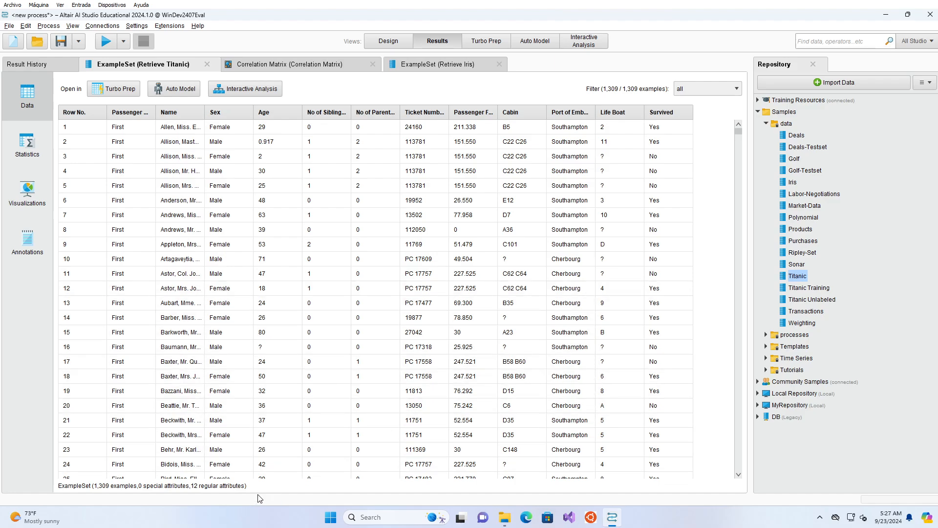
Step: Filter the Titanic data to the missing_attributes examples and look through the filtered rows
click(513, 263)
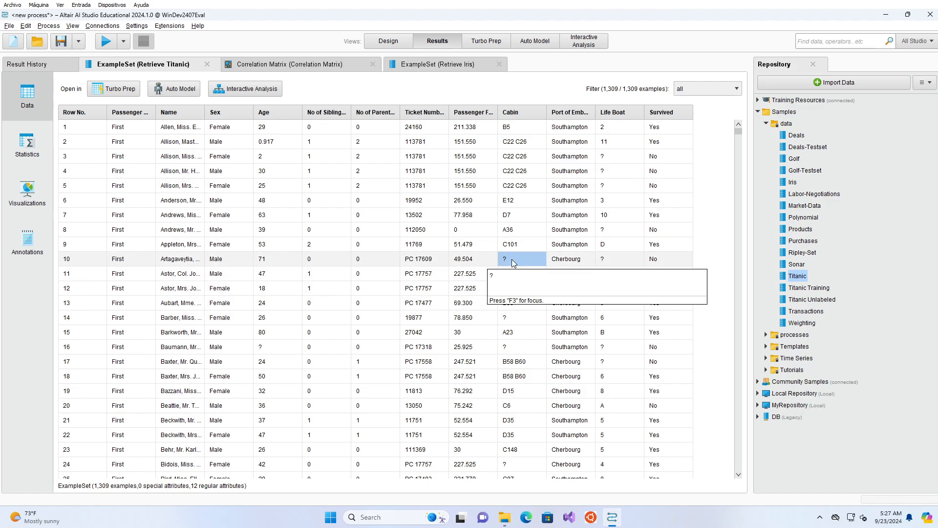
click(722, 93)
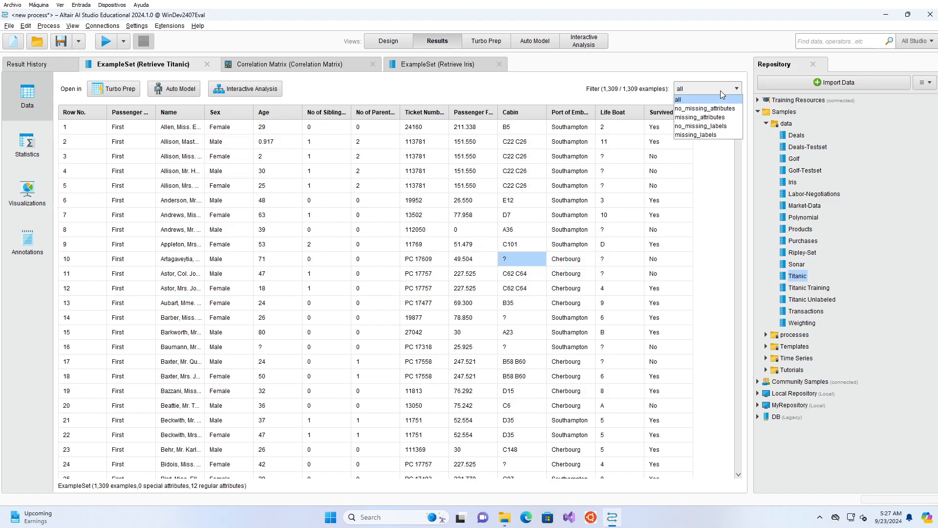
click(720, 120)
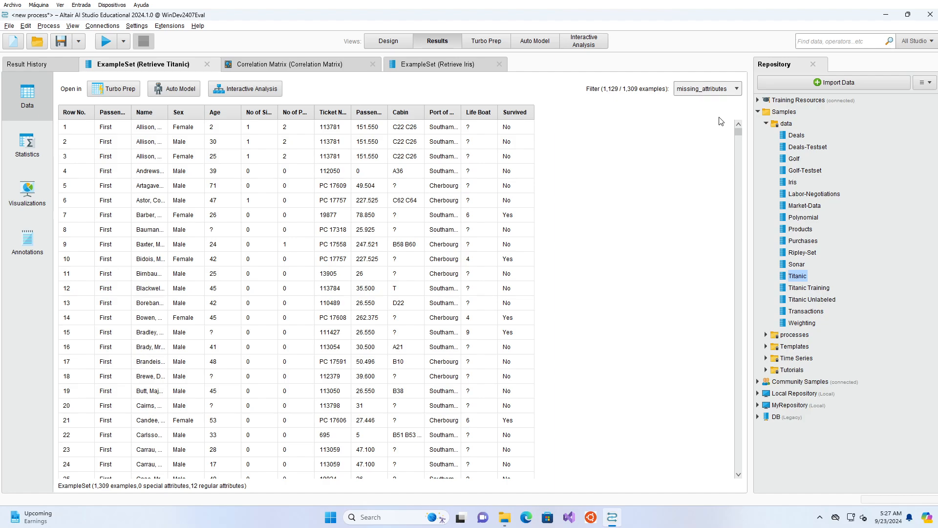
scroll(684, 218, down, 6)
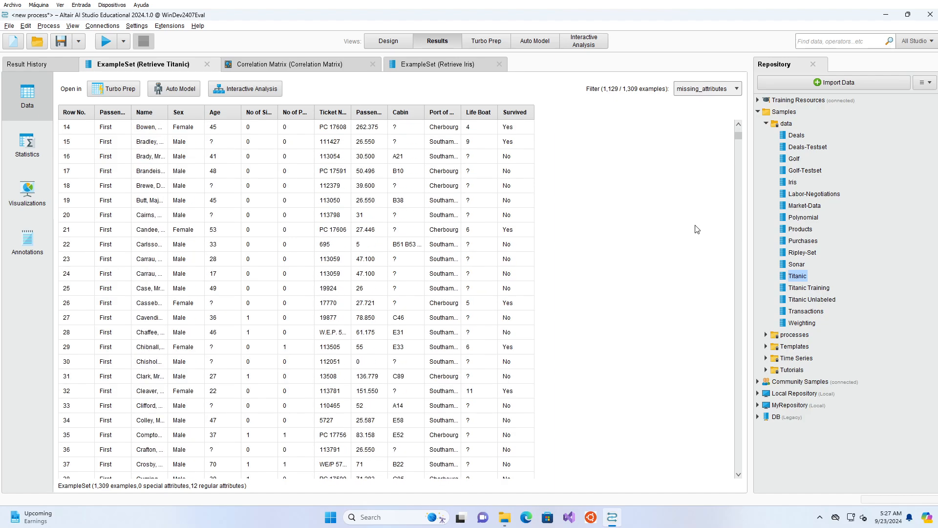
Step: Set the Titanic data filter back to all examples
drag(738, 136, 716, 95)
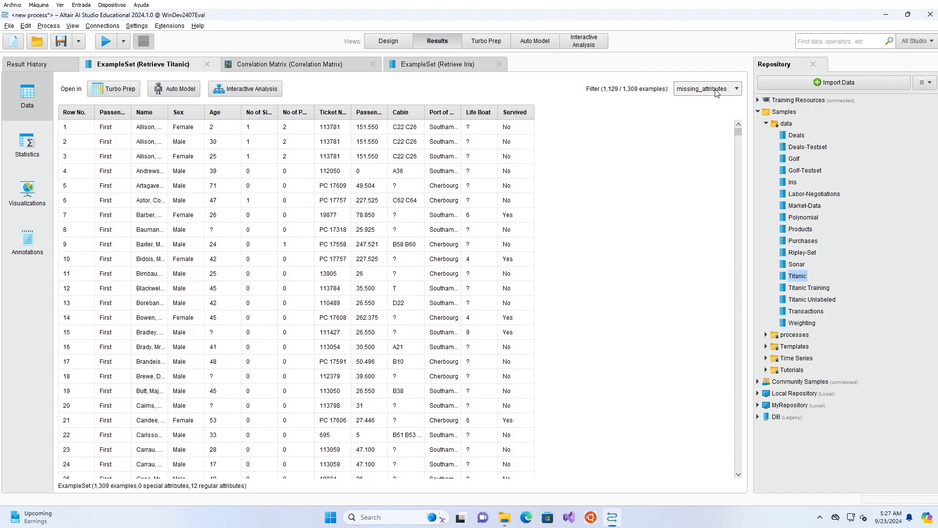
click(716, 91)
click(685, 100)
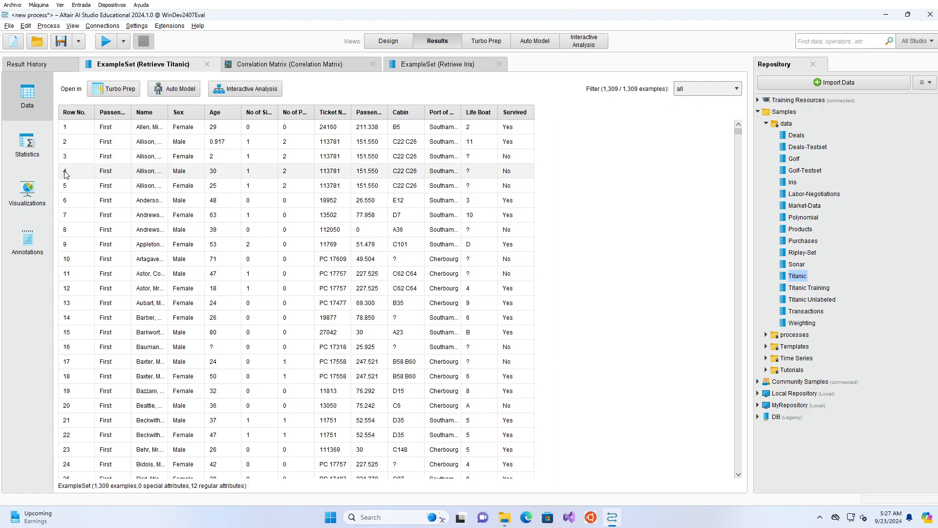
Step: Show the Titanic statistics, expand the Sex and Age attributes, and view the full histogram of Age
click(39, 144)
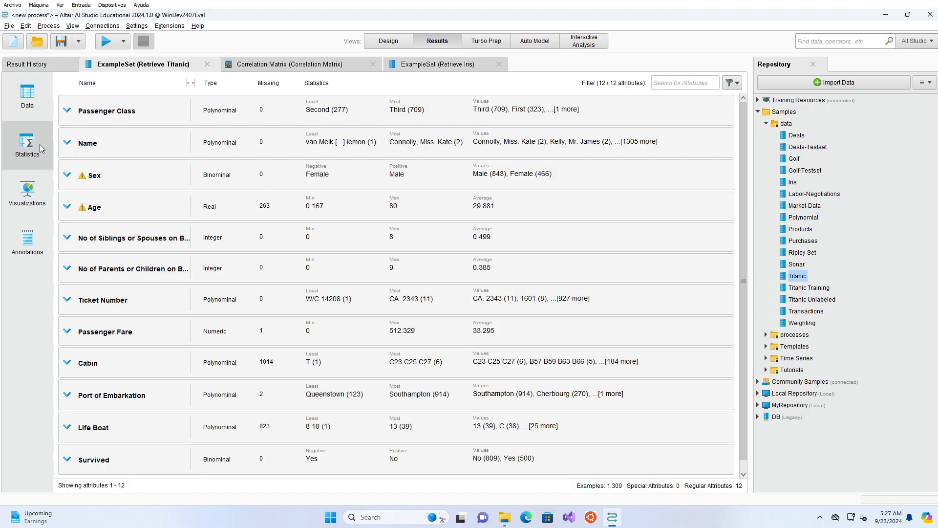
click(88, 182)
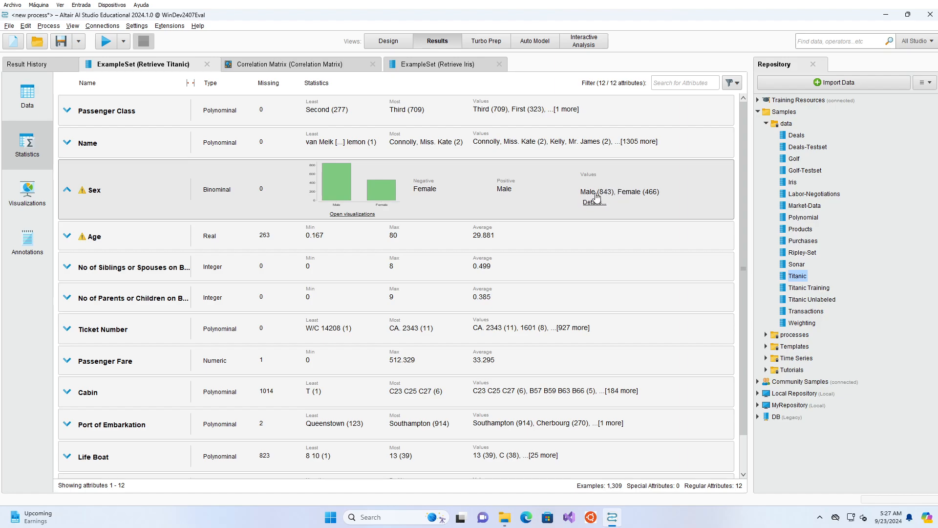
click(104, 243)
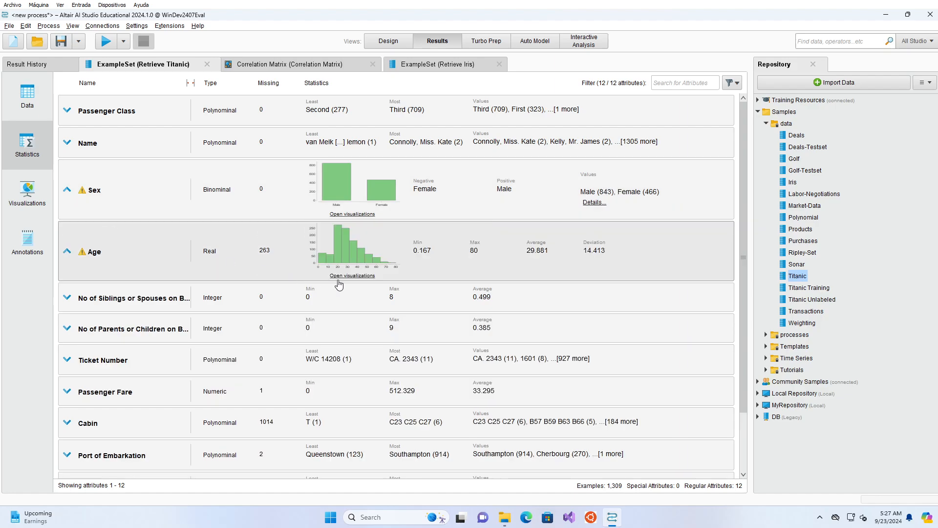
click(362, 275)
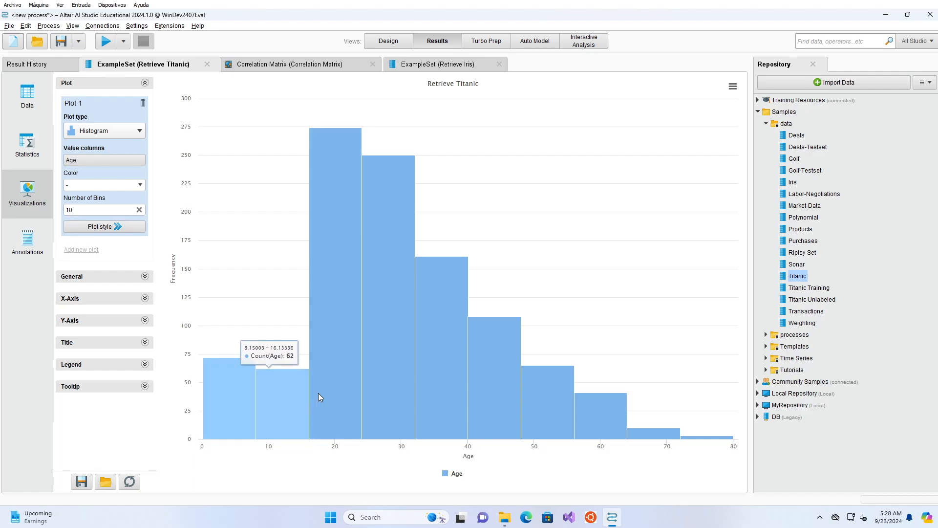
Step: Return to the Titanic statistics, look through the remaining attributes and expand Survived to examine its distribution
click(27, 146)
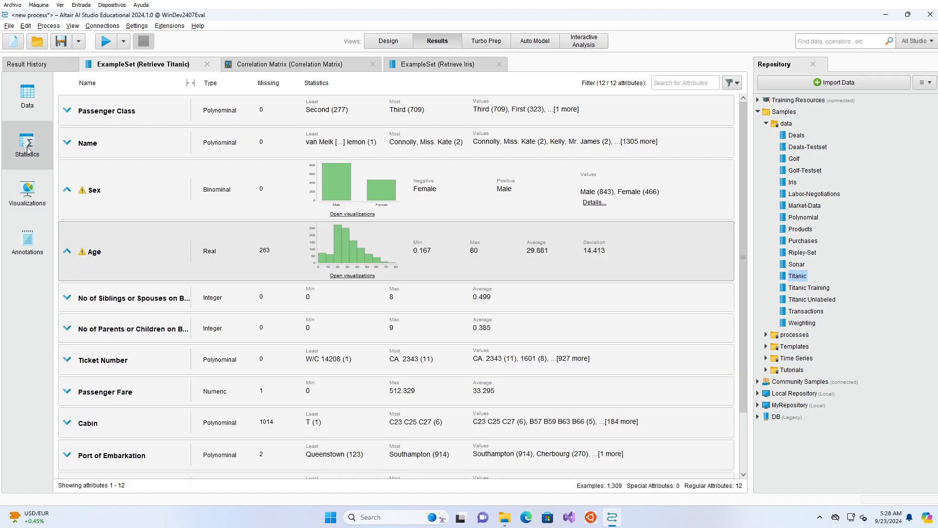
scroll(88, 319, down, 3)
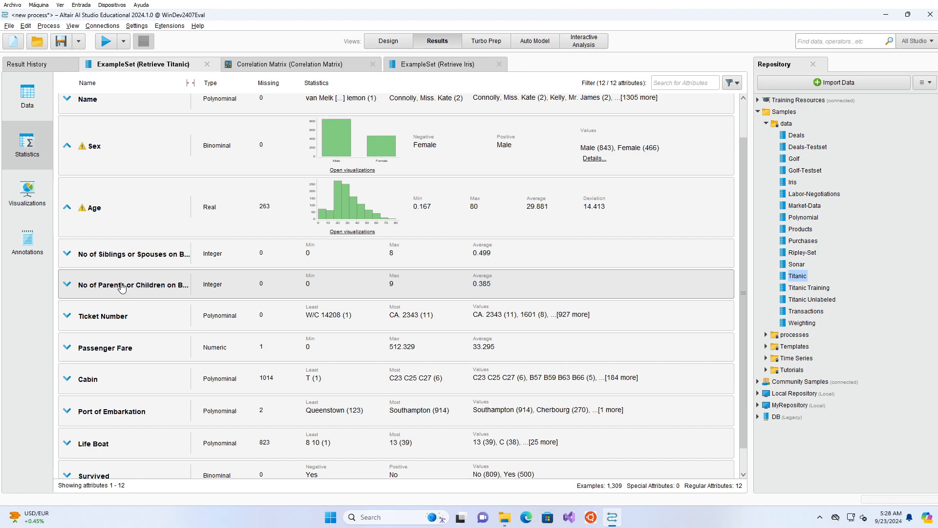
scroll(150, 410, down, 2)
click(115, 448)
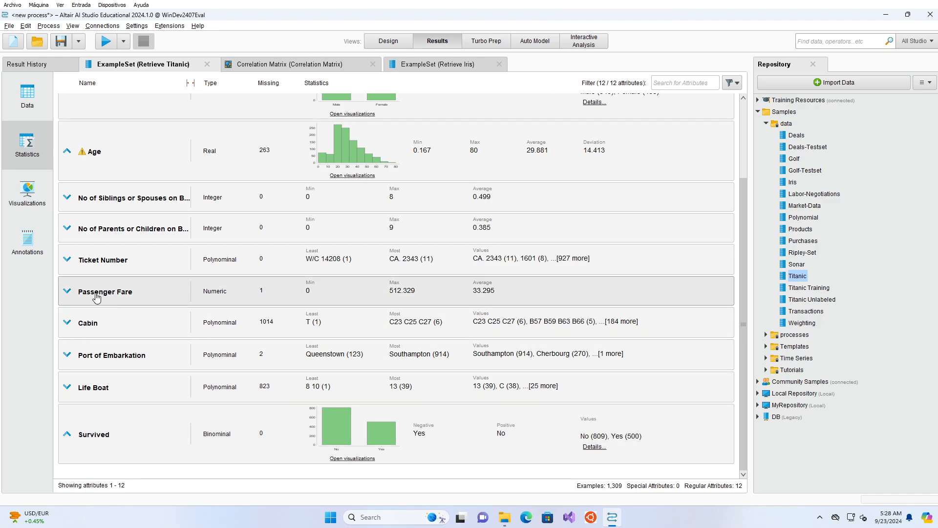
scroll(138, 326, up, 1)
scroll(138, 326, up, 3)
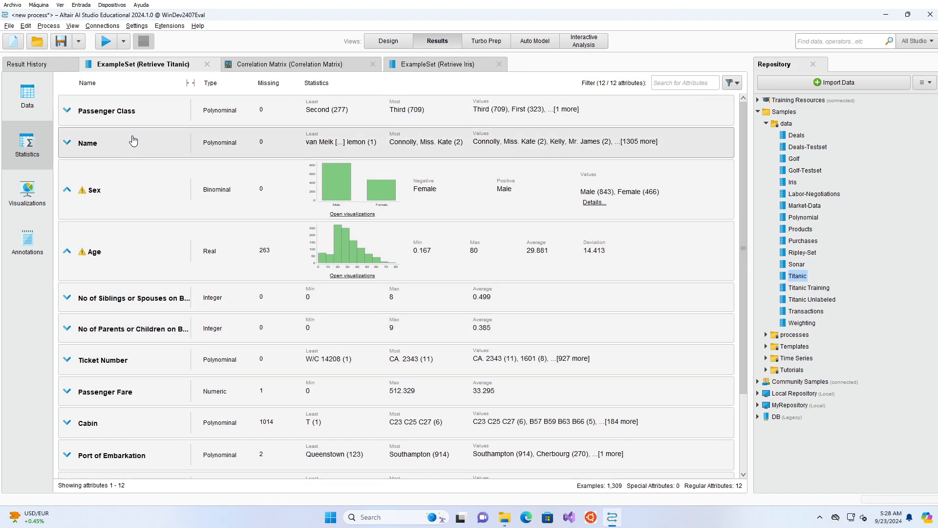
Step: Expand the Passenger Class attribute and examine the count per class in its full column chart
click(138, 116)
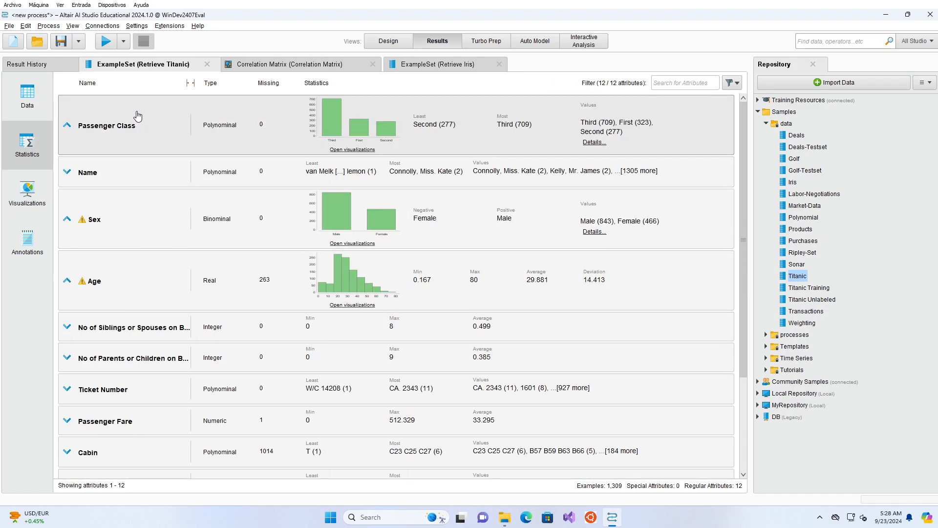
click(357, 149)
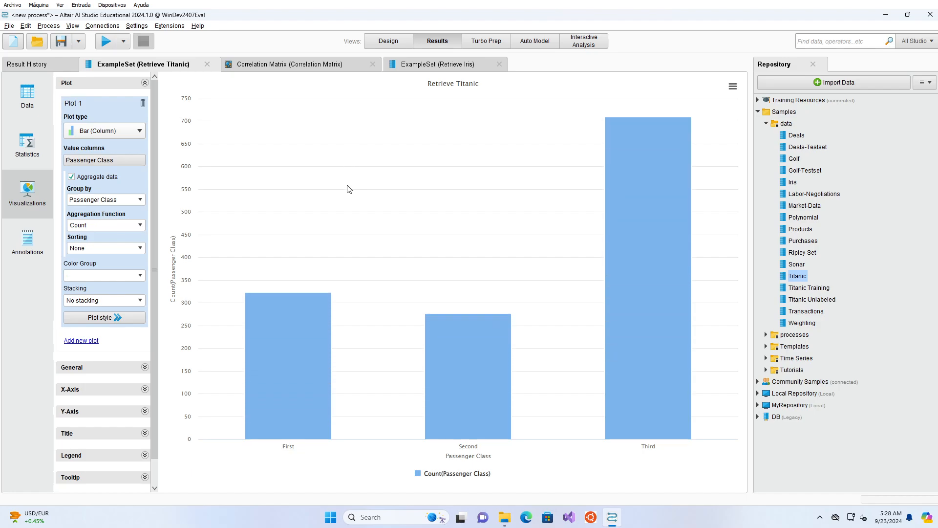
mouse_move(675, 279)
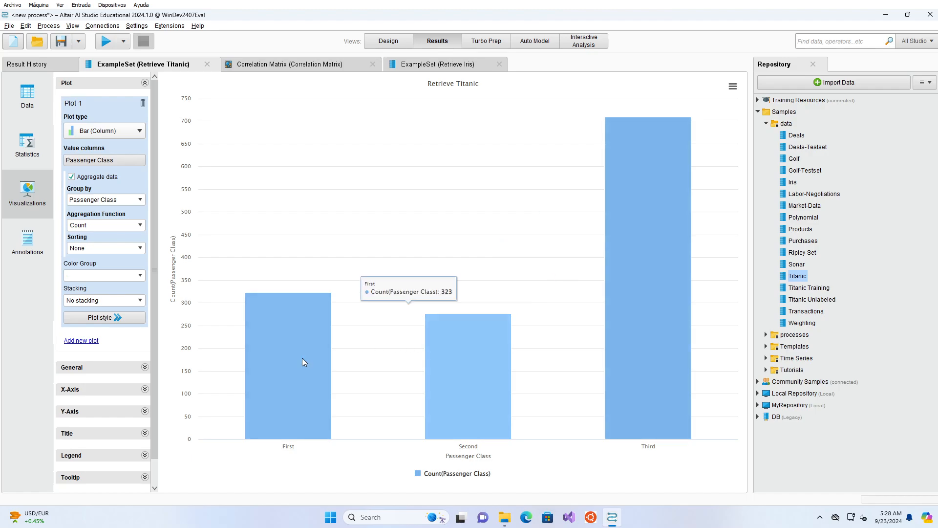
mouse_move(283, 332)
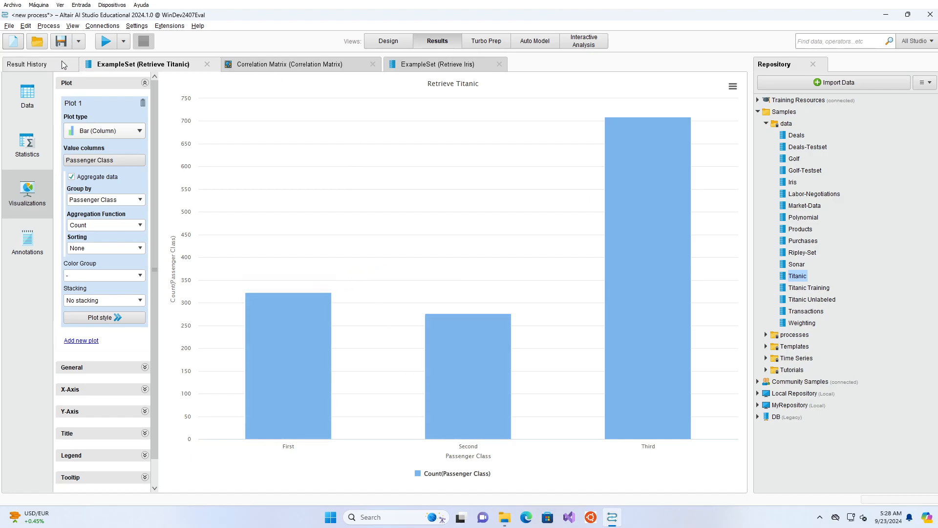
Step: Change the Titanic plot to Scatter / Bubble and replace Passenger Class with Survived as the value column
click(124, 132)
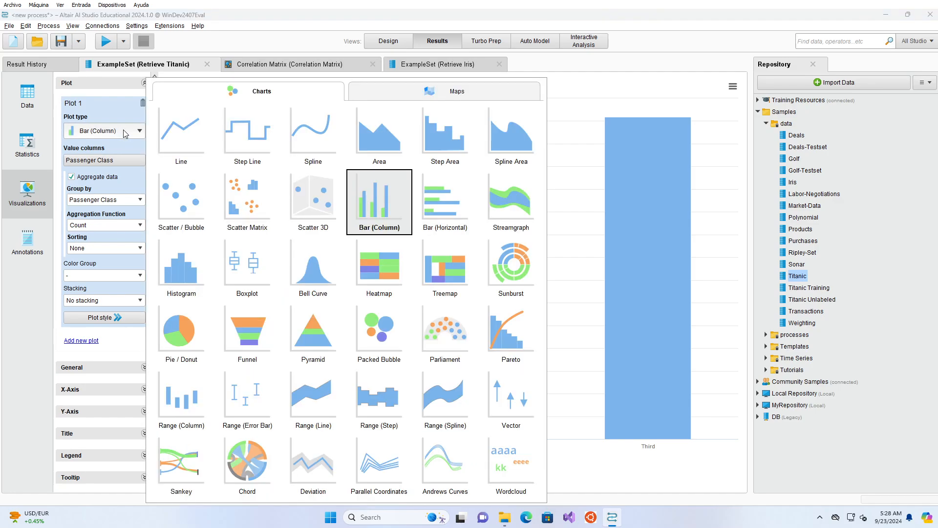
click(193, 199)
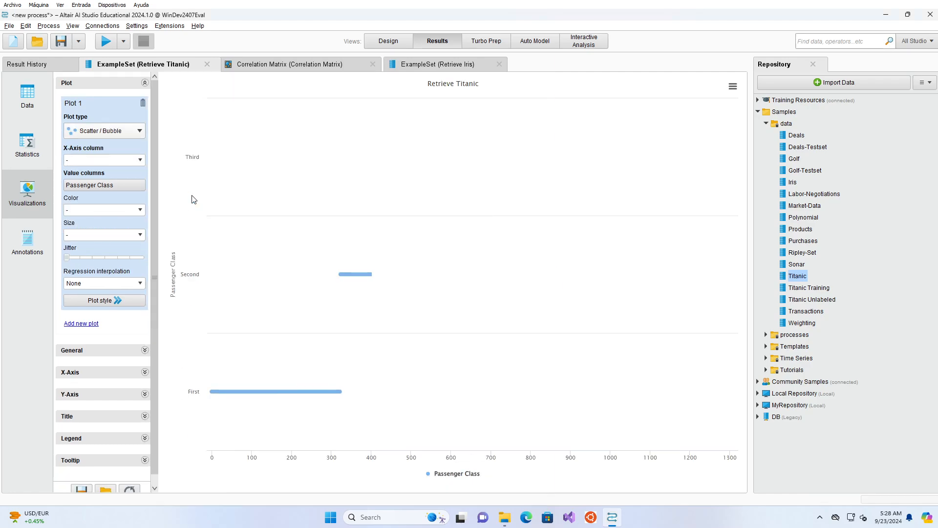
click(131, 185)
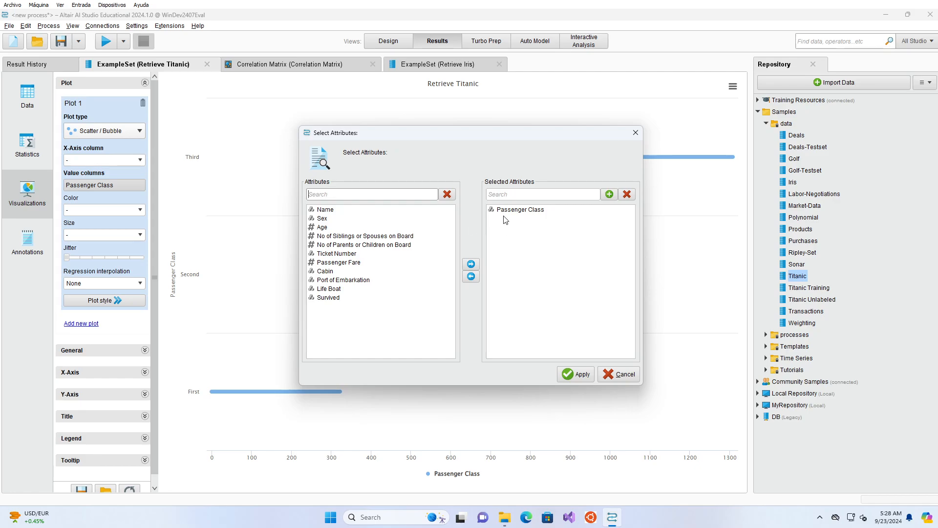
click(506, 213)
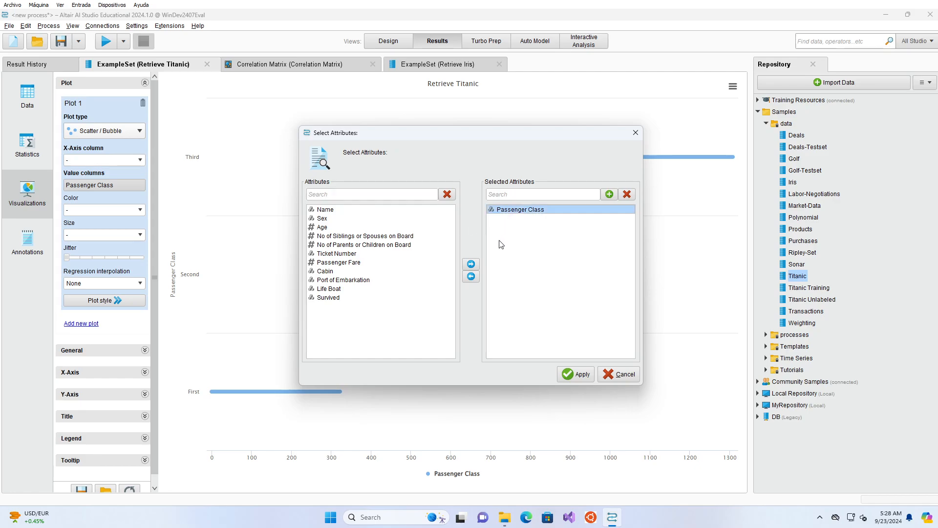
click(471, 277)
click(350, 289)
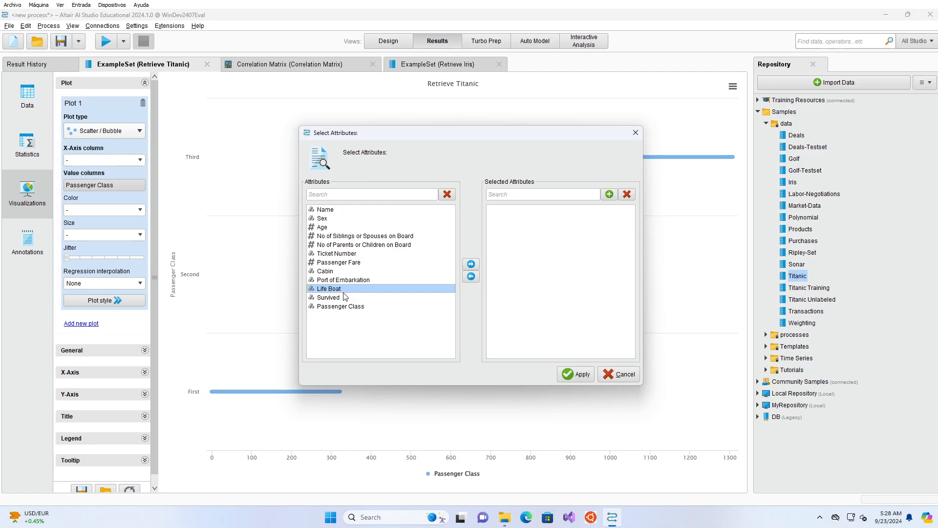
click(344, 298)
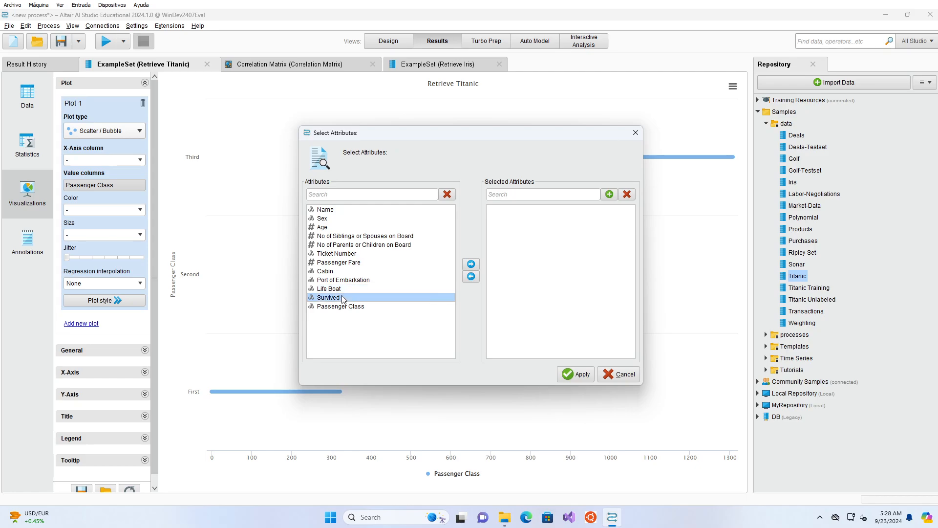
click(472, 265)
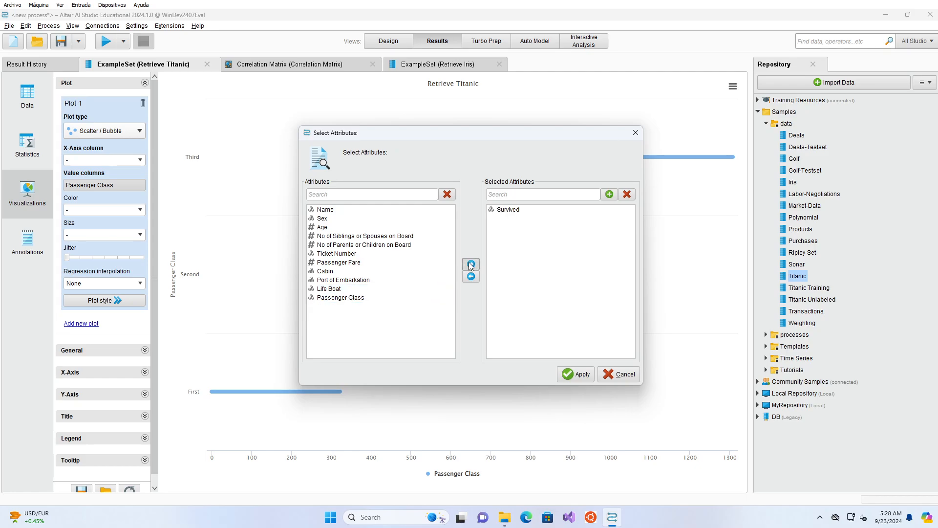
click(574, 374)
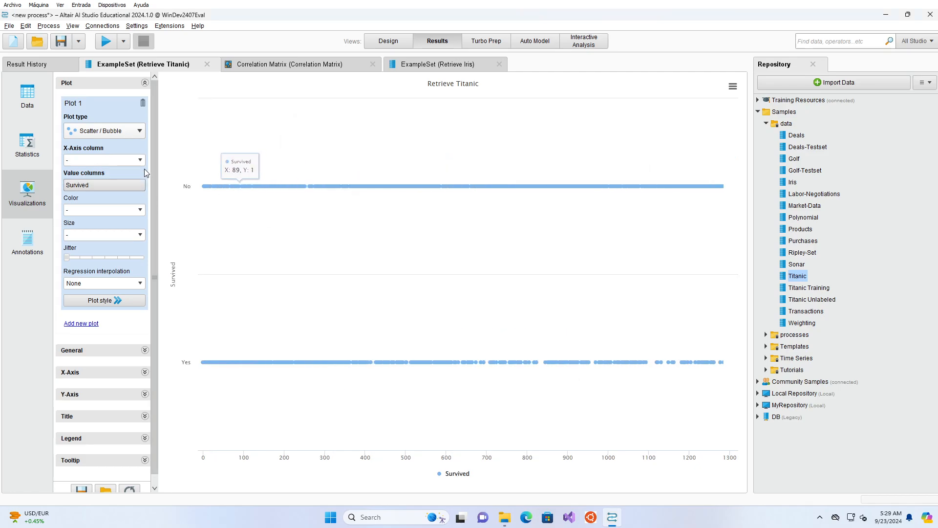
Step: Set Sex as the X-axis column of the Survived scatter plot
click(140, 160)
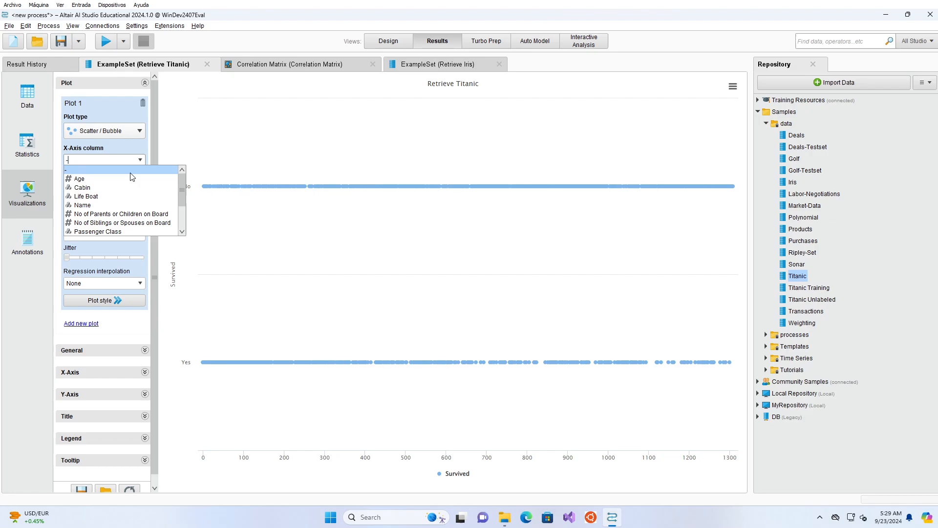
scroll(117, 205, down, 3)
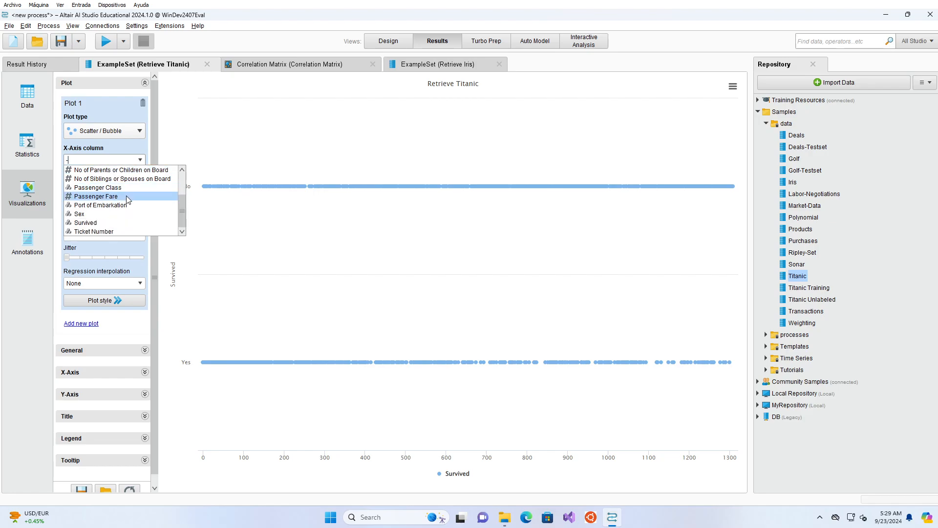
click(103, 217)
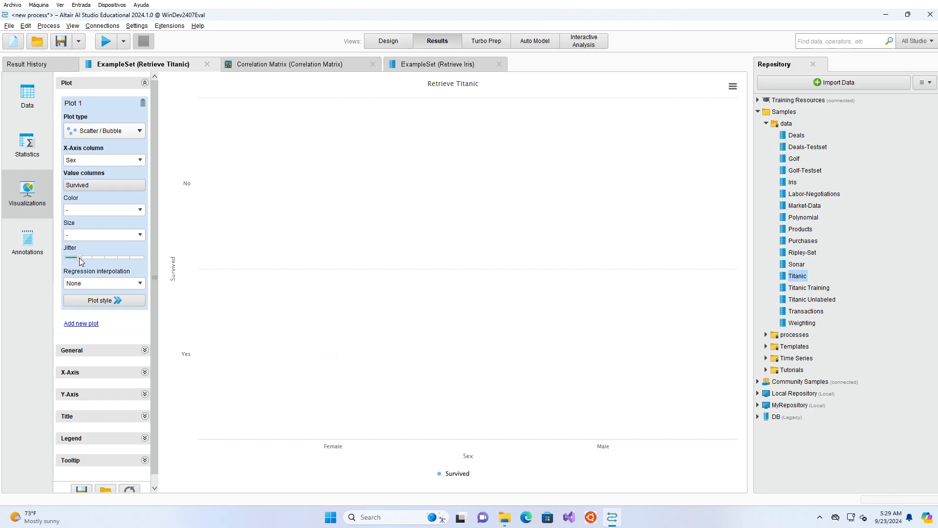
Step: Increase the jitter of the Sex versus Survived scatter plot to its maximum
drag(83, 260, 89, 261)
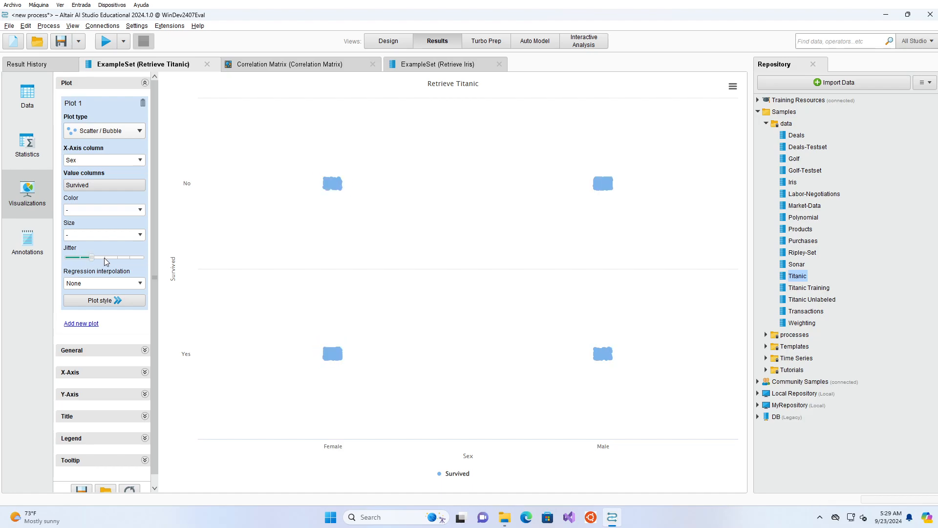
click(107, 259)
drag(107, 259, 137, 259)
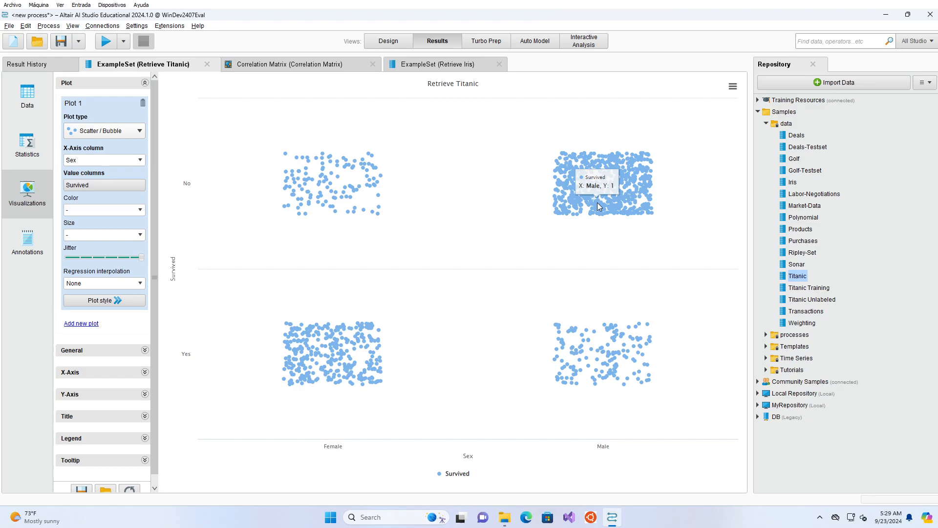
Step: Show the visualization of the Retrieve Iris results and change its plot type to Parallel Coordinates
click(441, 66)
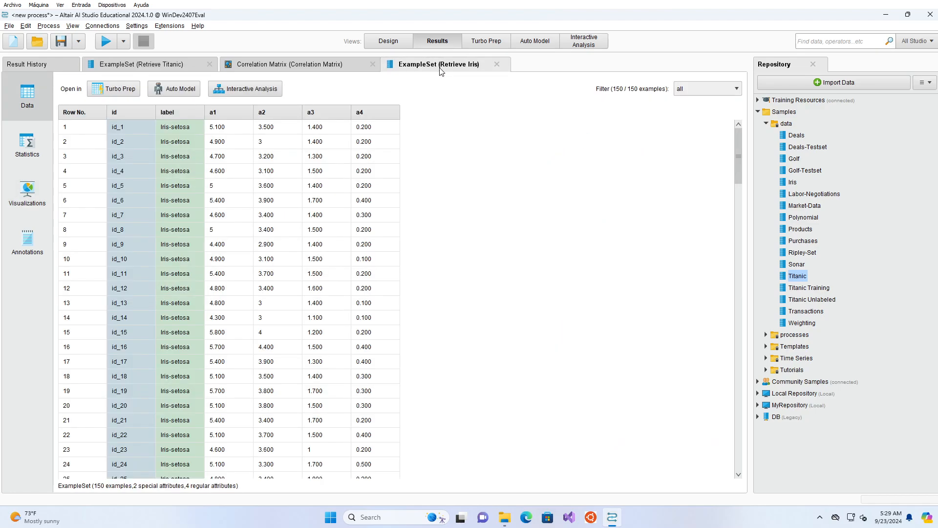
click(26, 201)
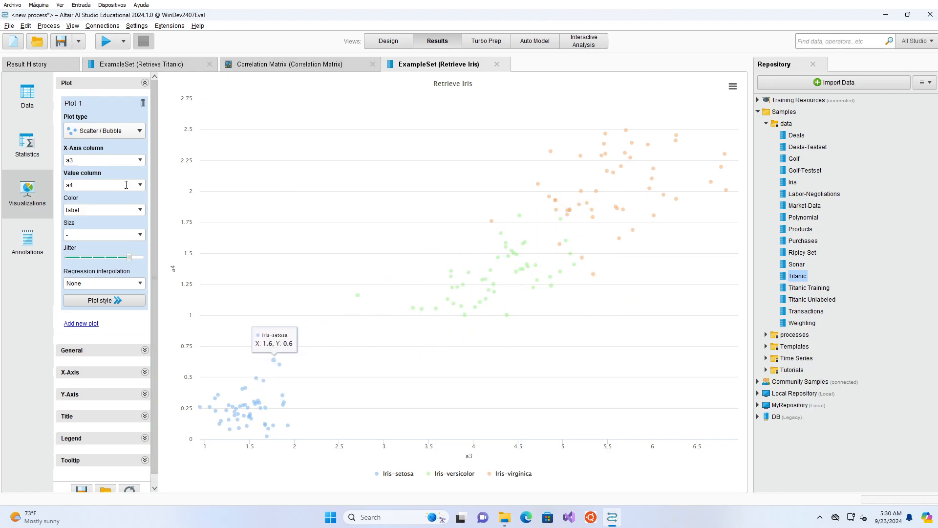
click(135, 132)
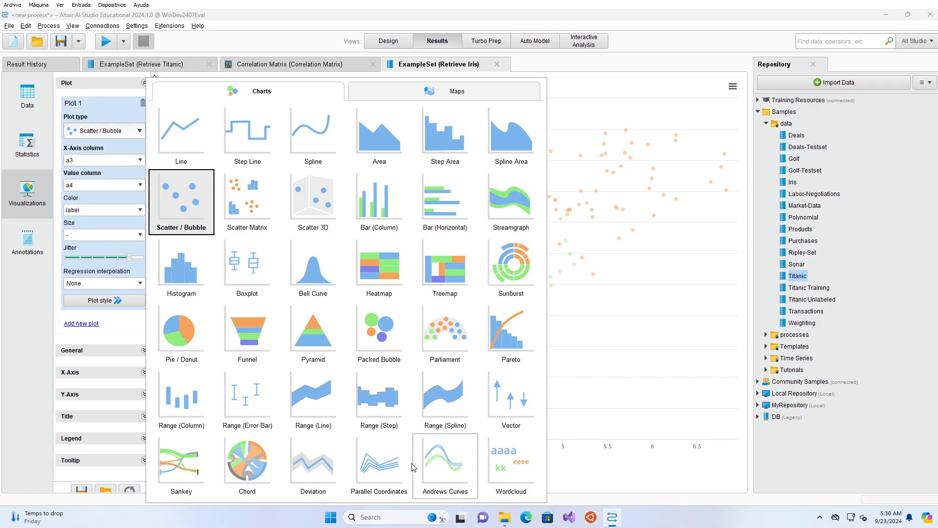
click(384, 470)
click(384, 469)
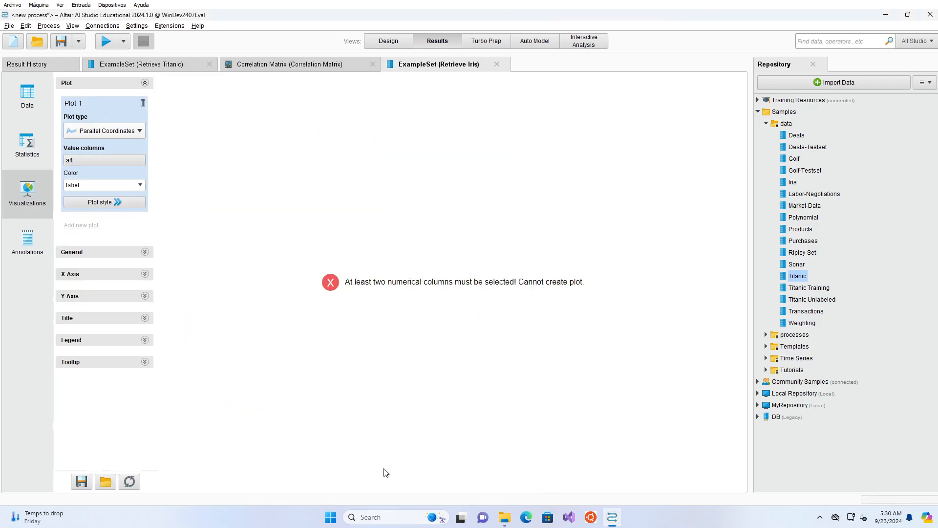
Step: Use a1, a2, a3 and a4 as the value columns of the Iris parallel coordinates plot
click(101, 159)
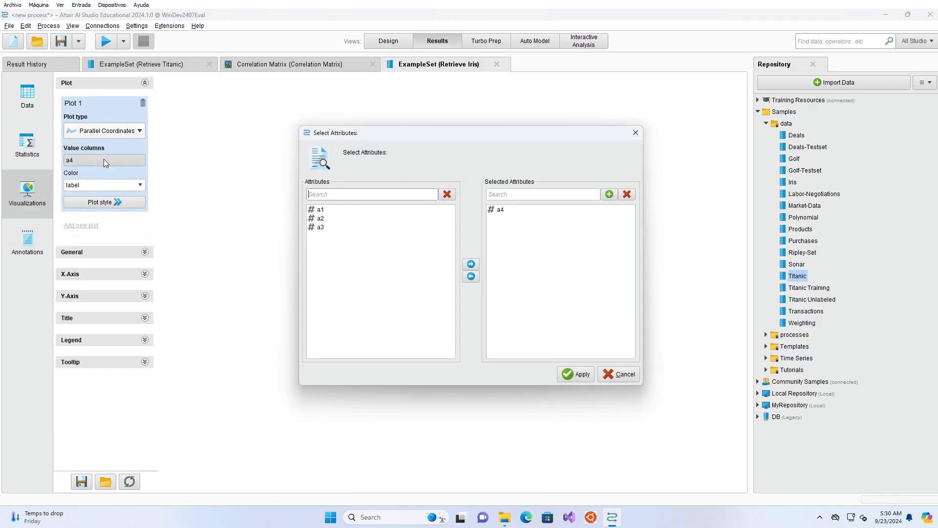
click(499, 212)
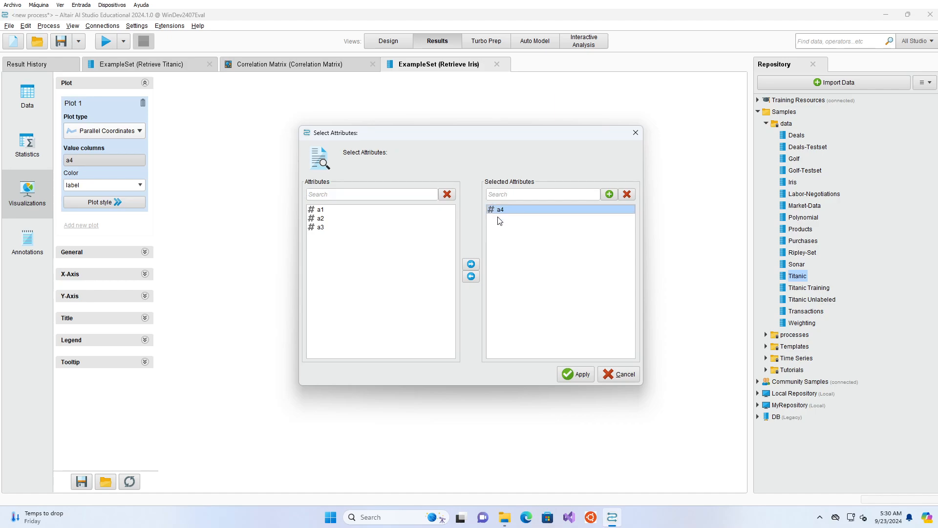
click(472, 276)
click(352, 210)
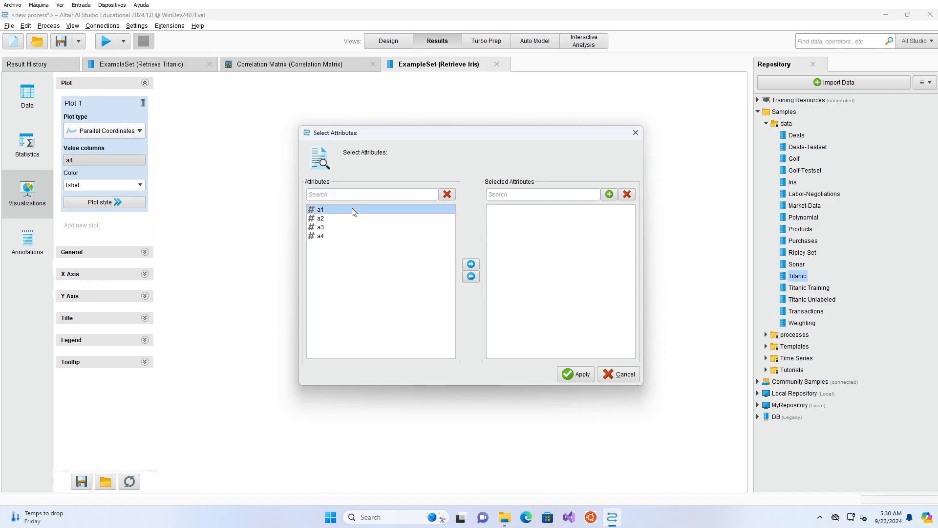
shift+click(323, 236)
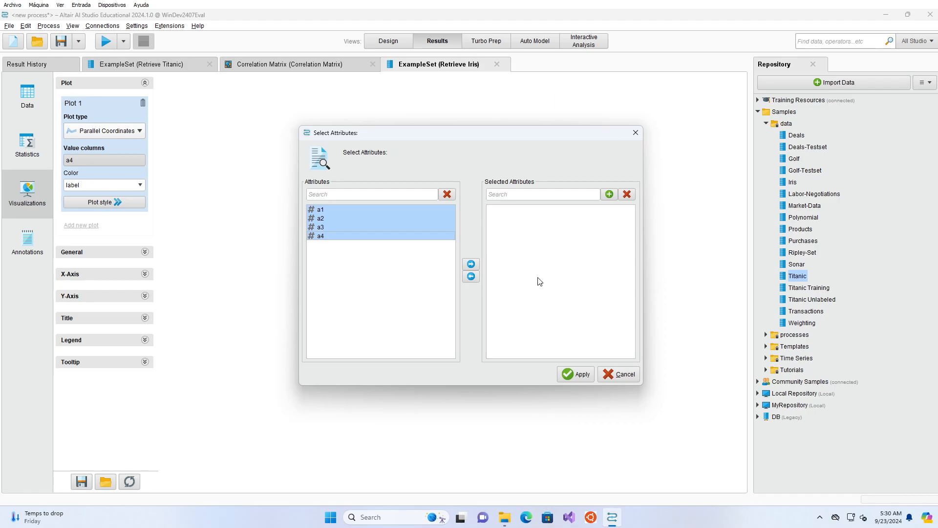
click(472, 265)
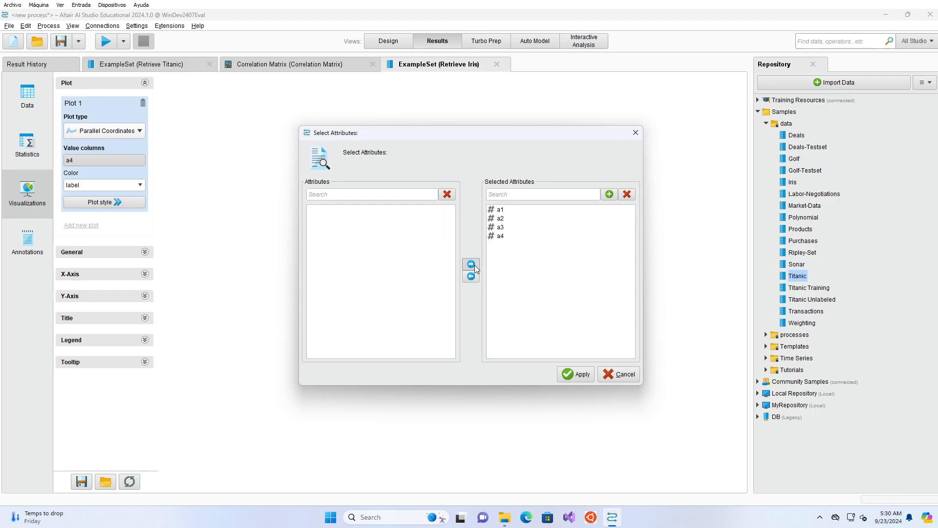
click(569, 376)
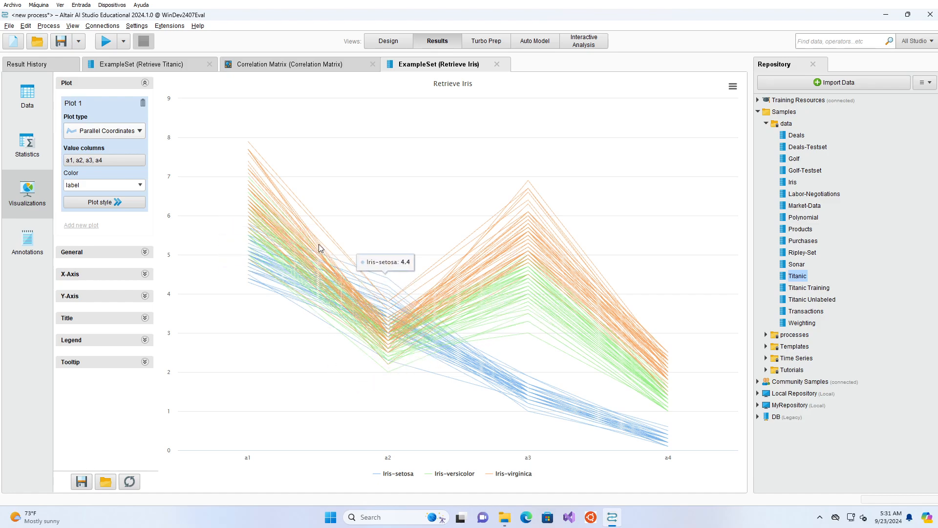
Step: Change the Iris plot to Scatter / Bubble with a1 on the X-axis and a2 as value column, and reduce the jitter to its minimum
click(132, 130)
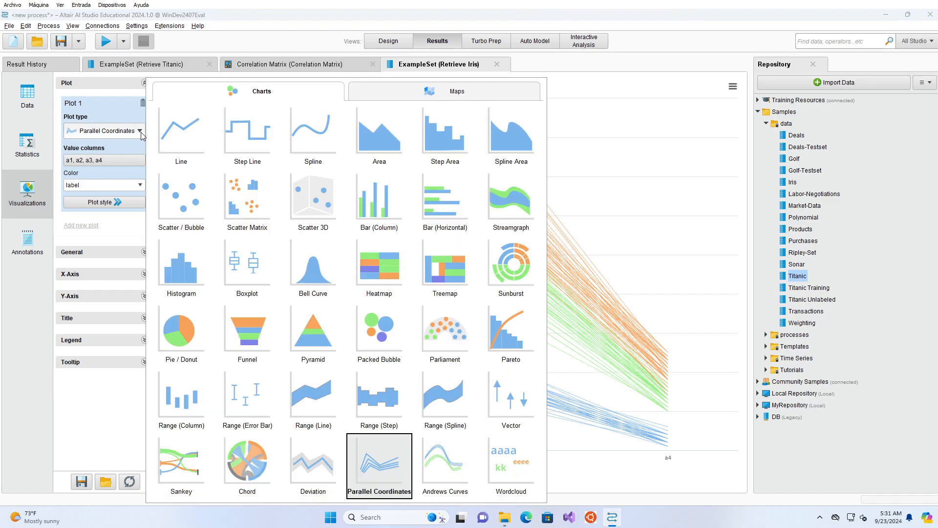
click(190, 211)
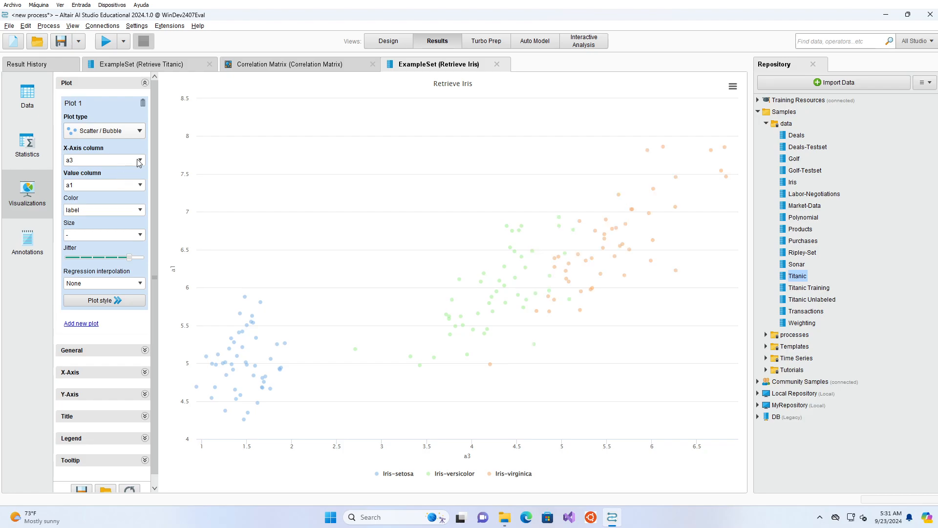
click(140, 160)
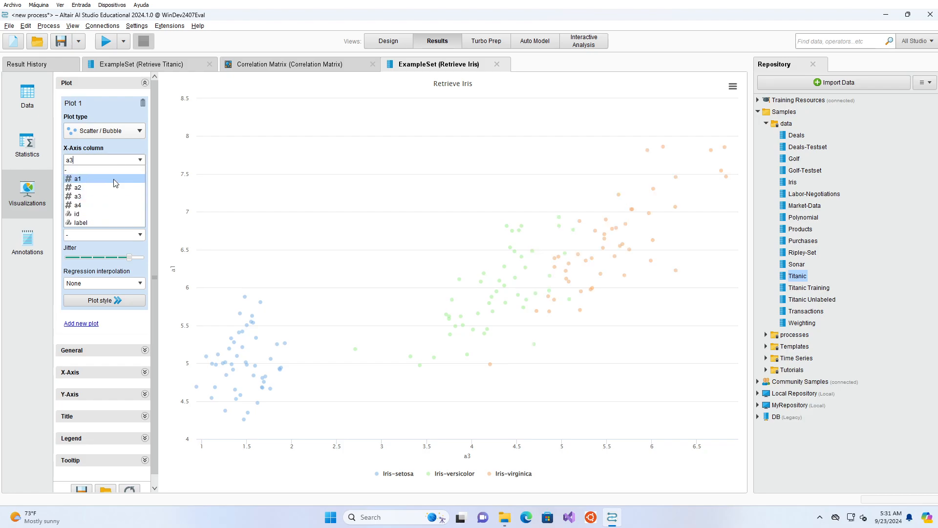
click(115, 184)
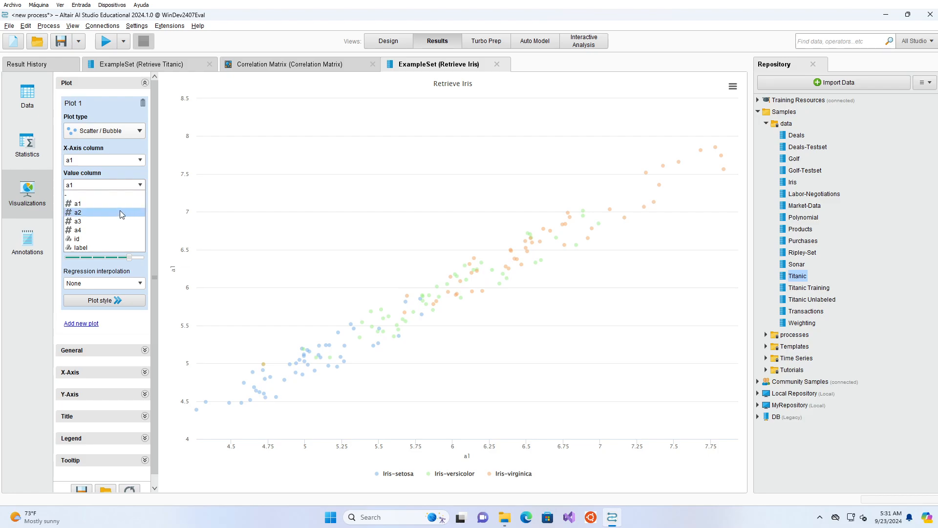
click(120, 212)
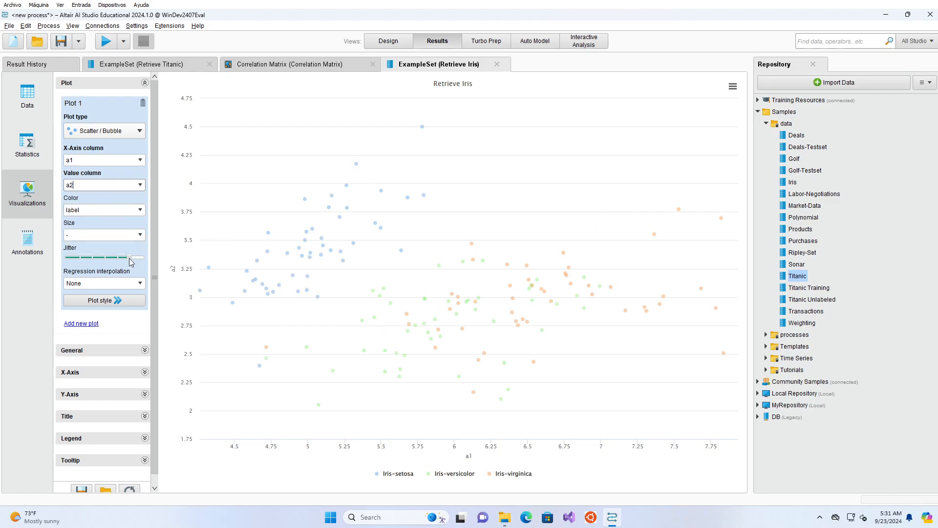
drag(129, 257, 51, 270)
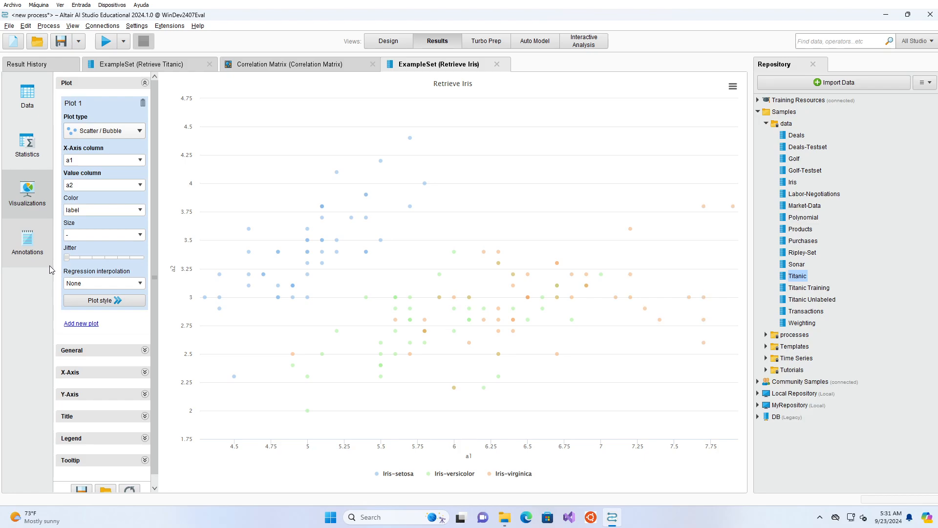
Step: Examine the Iris correlation matrix as a matrix visualization and glance at the Titanic scatter plot
click(294, 66)
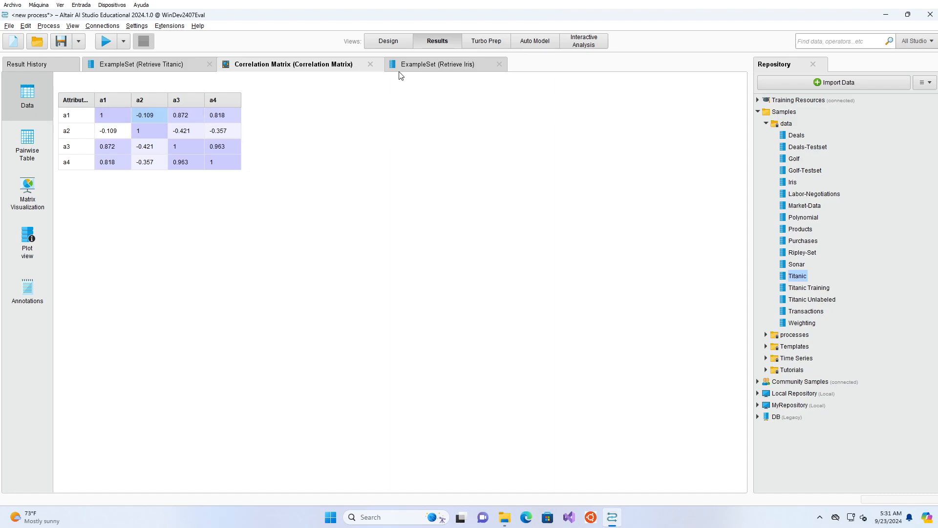
click(30, 194)
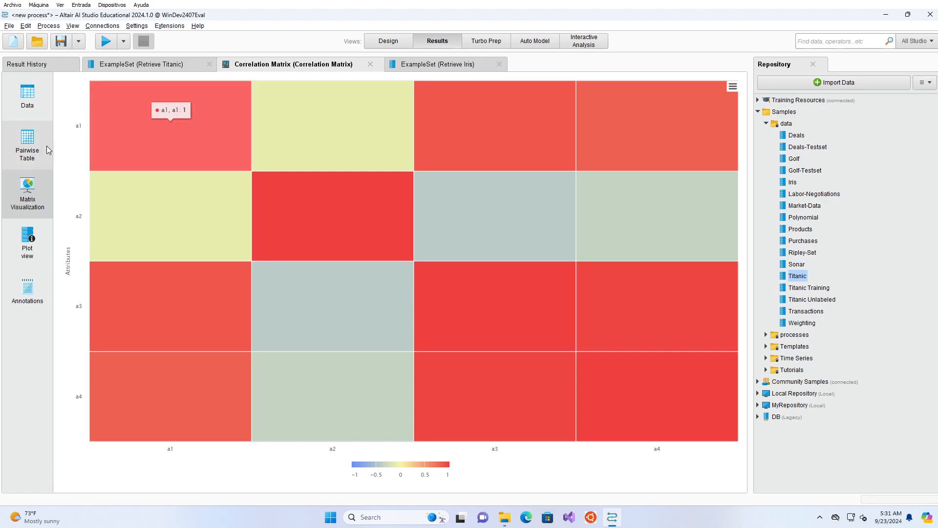
click(152, 62)
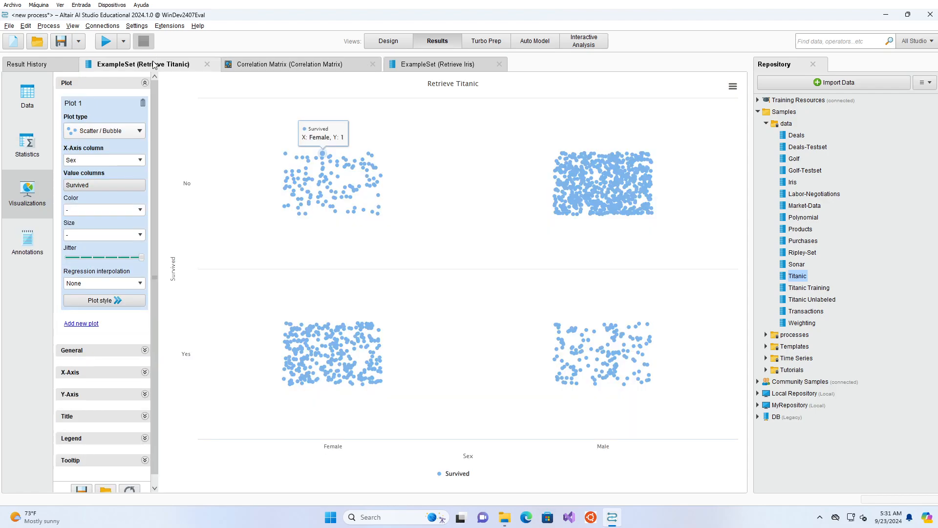
Step: Set the Iris scatter plot's X-axis column to a3 and its value column to a4
click(412, 69)
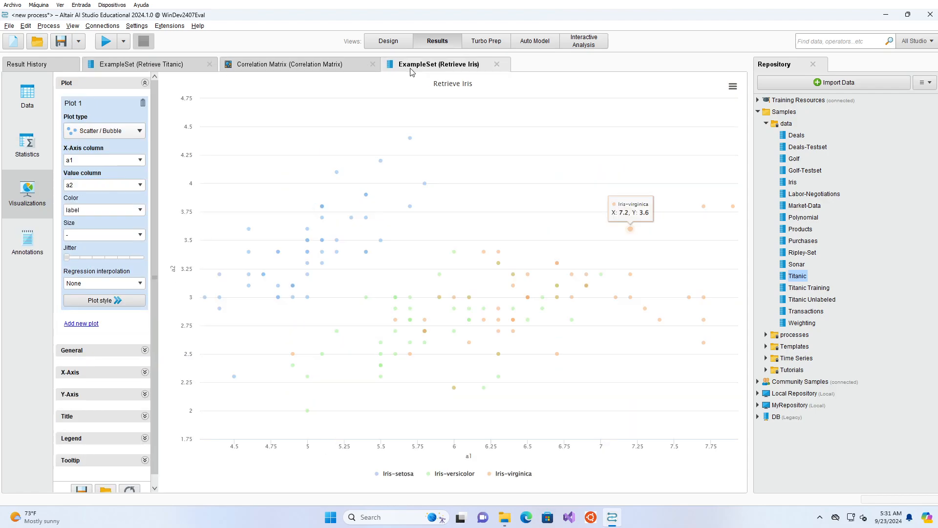
click(139, 160)
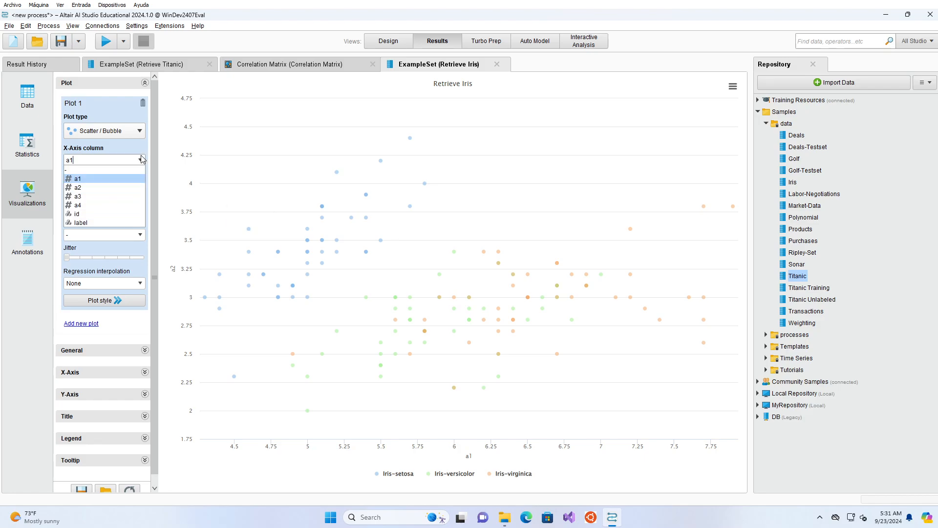
click(115, 197)
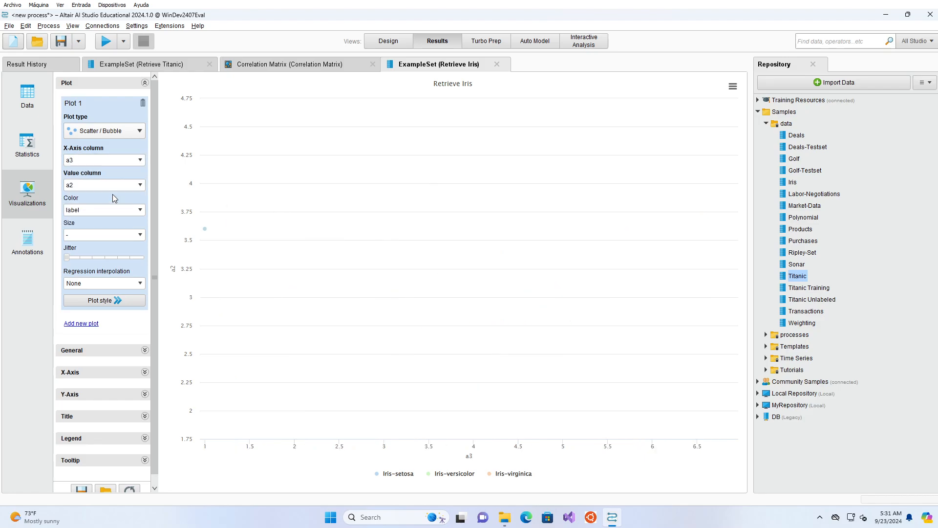
click(140, 185)
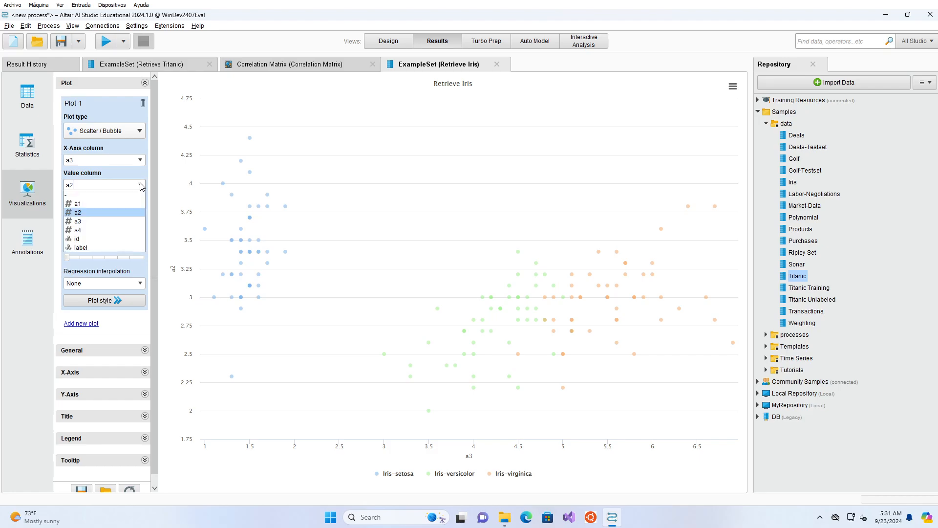
click(113, 230)
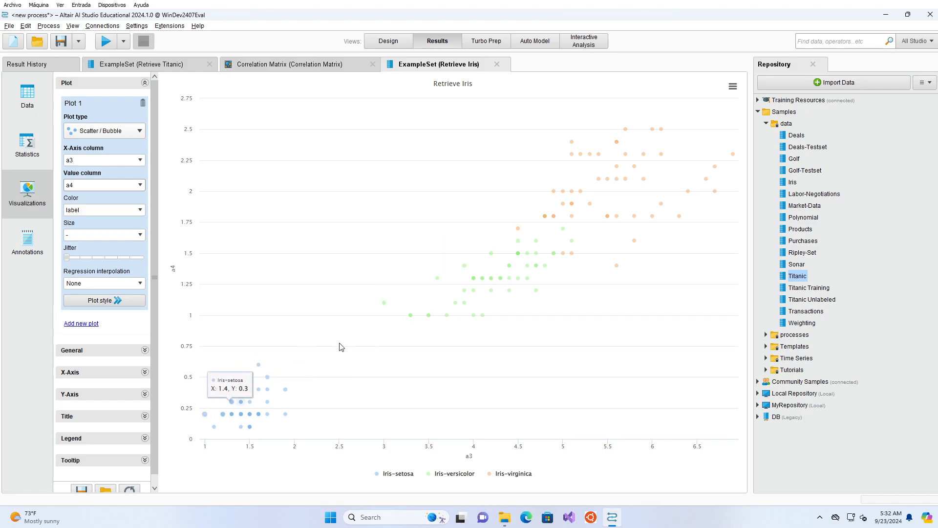
Step: Switch the Iris plot back to Parallel Coordinates and select a1, a2, a3 and a4 as its value columns
click(113, 129)
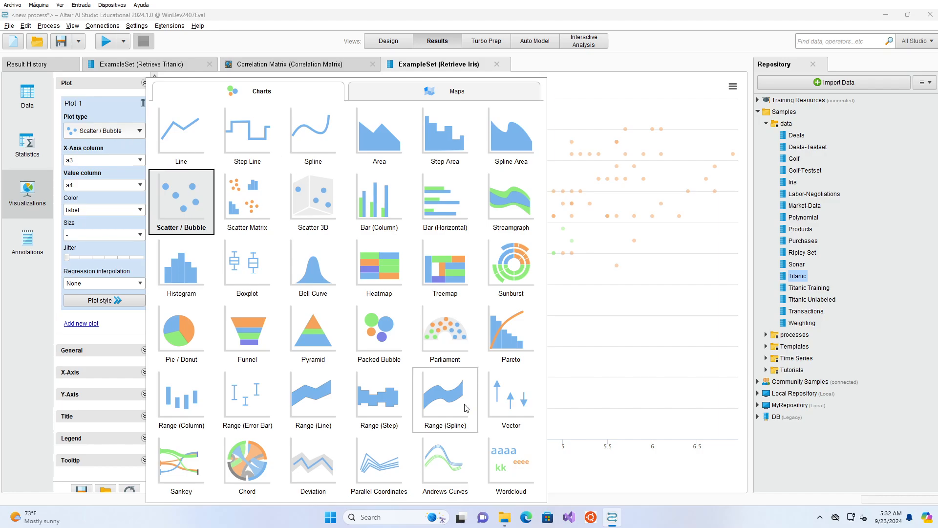
click(379, 462)
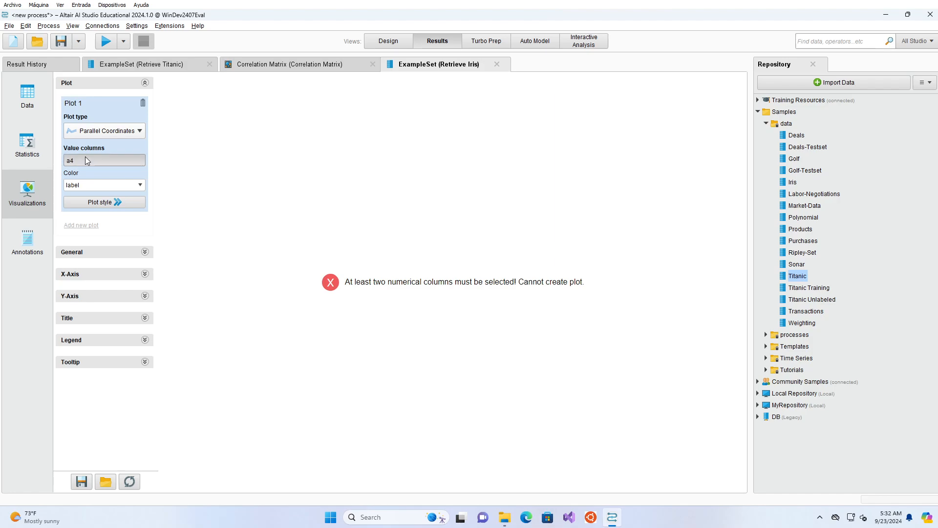
click(85, 156)
click(505, 214)
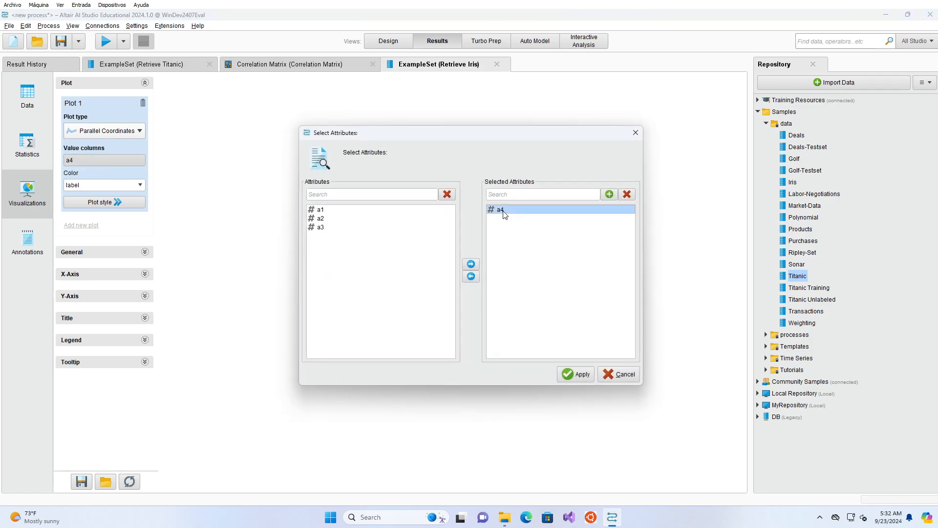
click(472, 279)
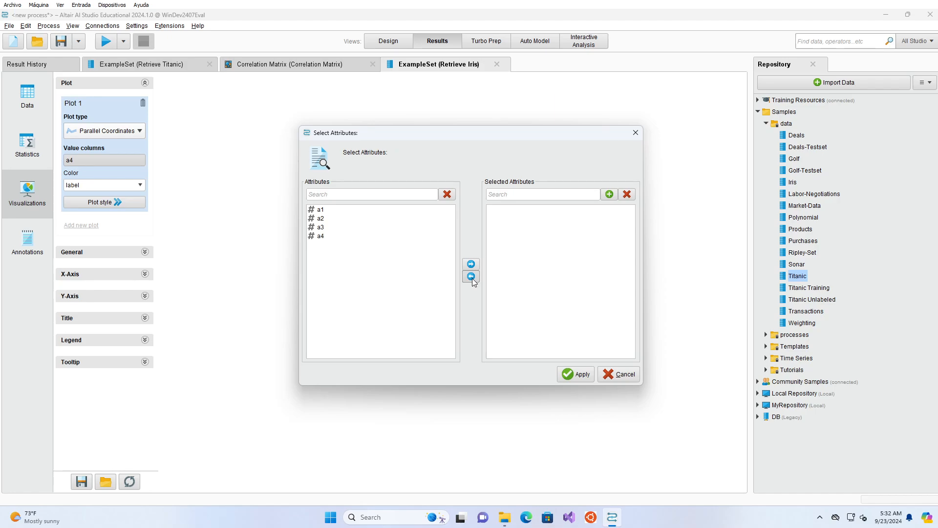
click(351, 210)
shift+click(333, 238)
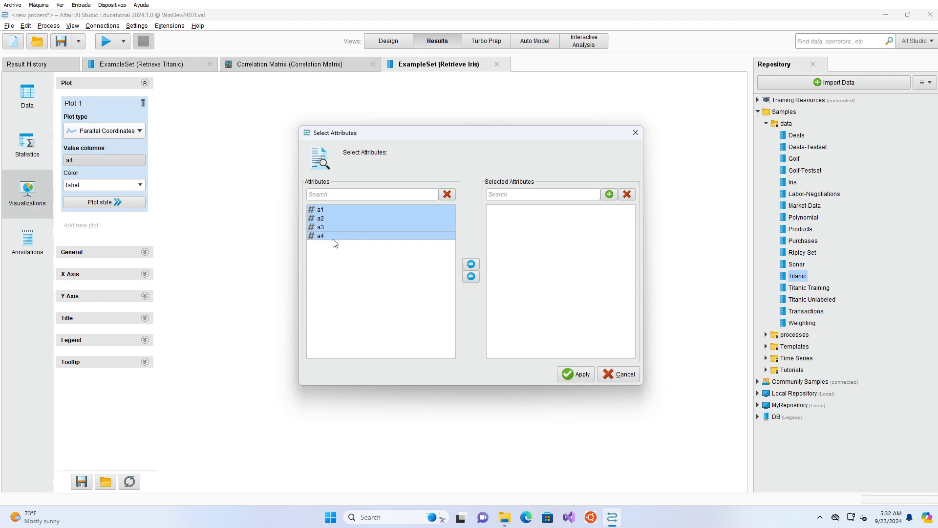
click(478, 264)
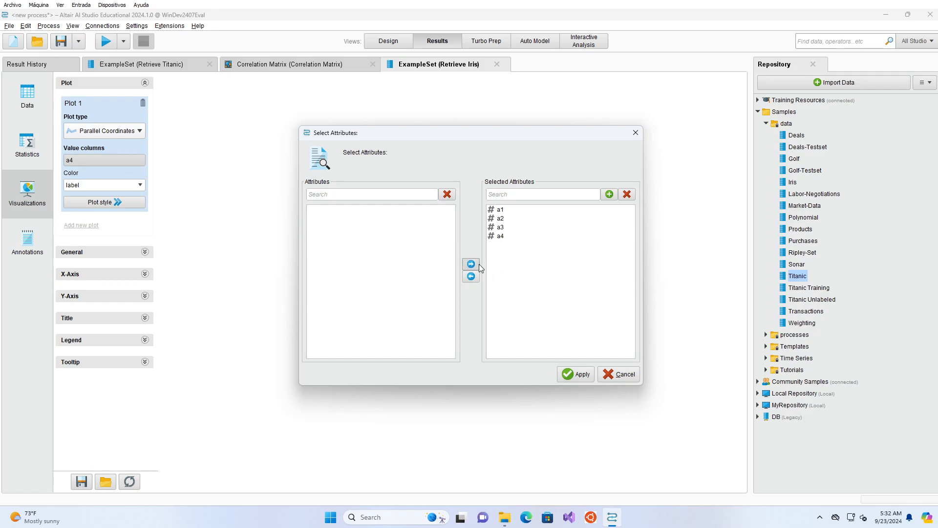
click(584, 375)
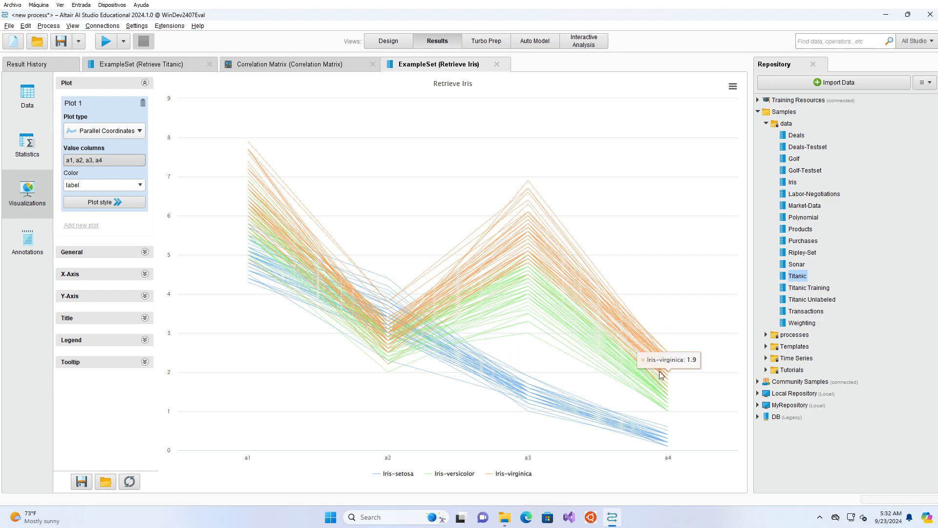
Step: Examine the correlation matrix results as a pairwise table and as a data table, picking the a3 versus a4 correlation
click(332, 66)
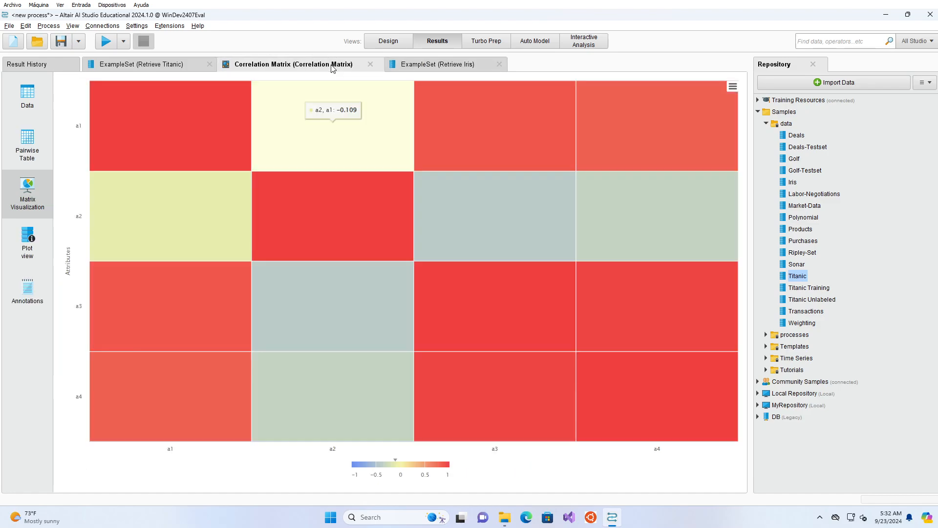
click(27, 145)
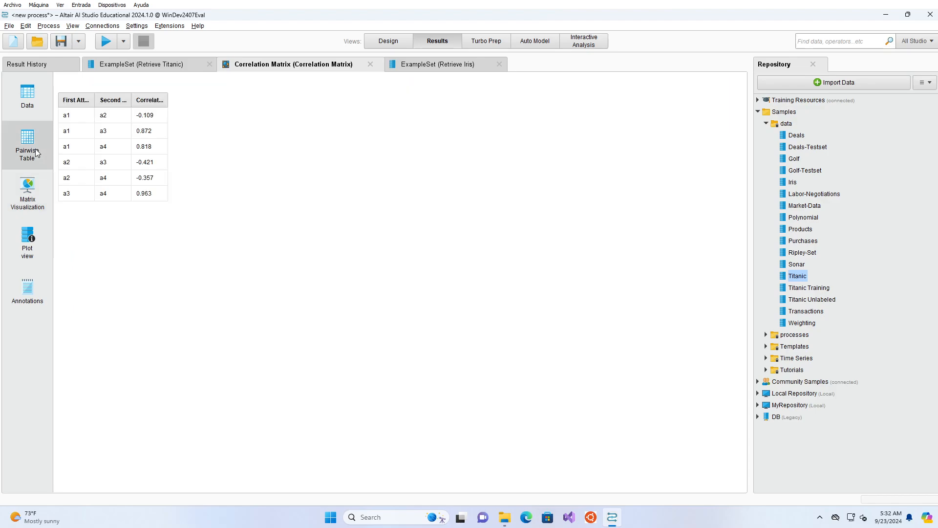
click(42, 114)
click(236, 151)
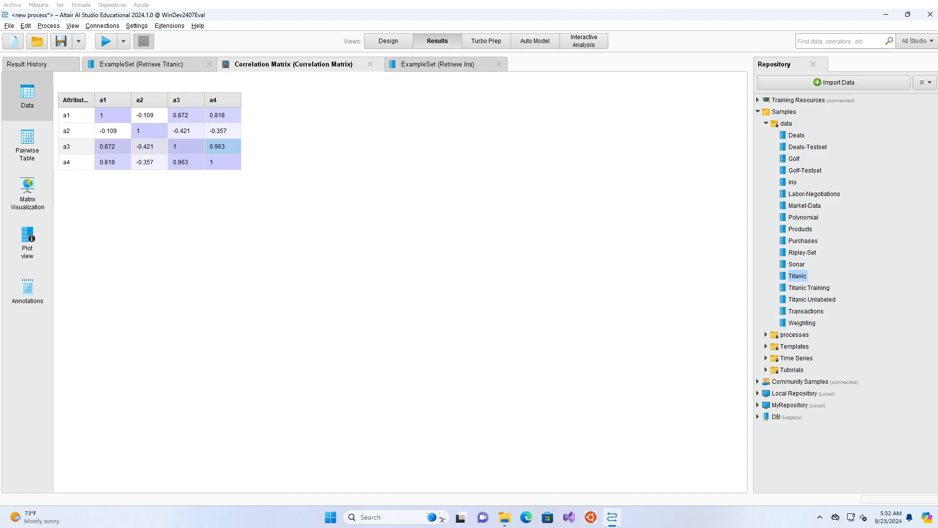
Step: Return to the process design, search the operators for "arff" and add a Read ARFF operator below Retrieve Titanic
click(371, 41)
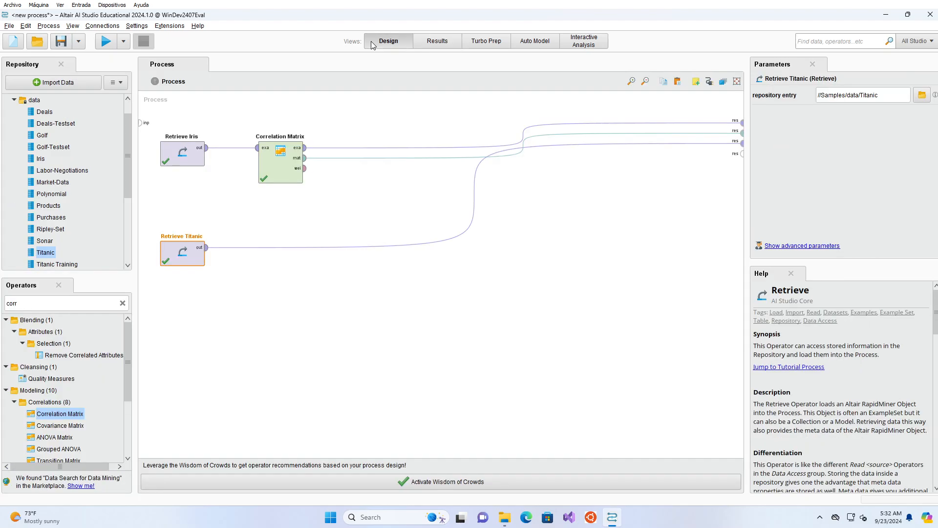
scroll(76, 229, down, 2)
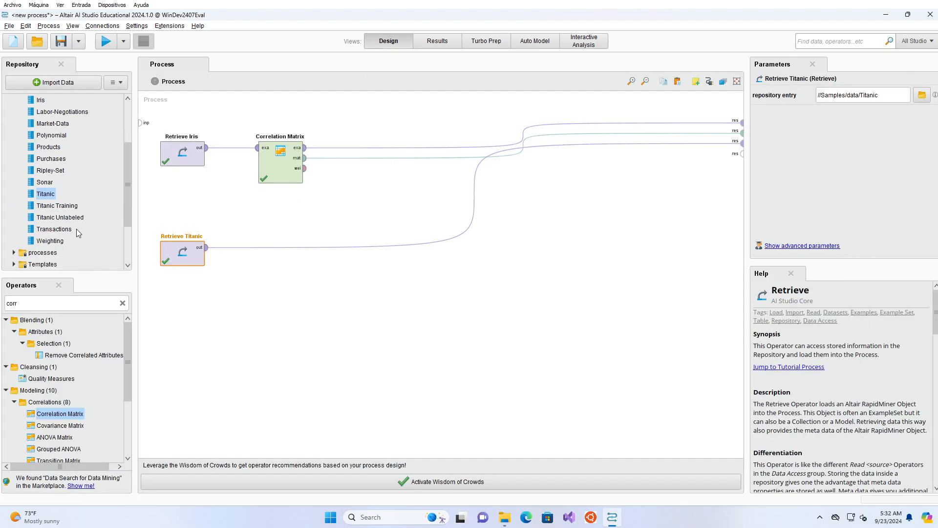
click(122, 303)
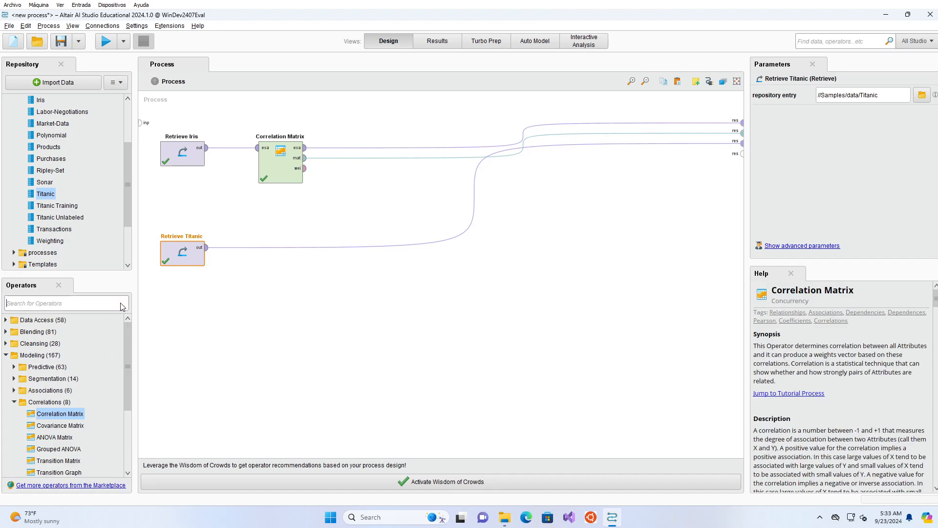
text(arff)
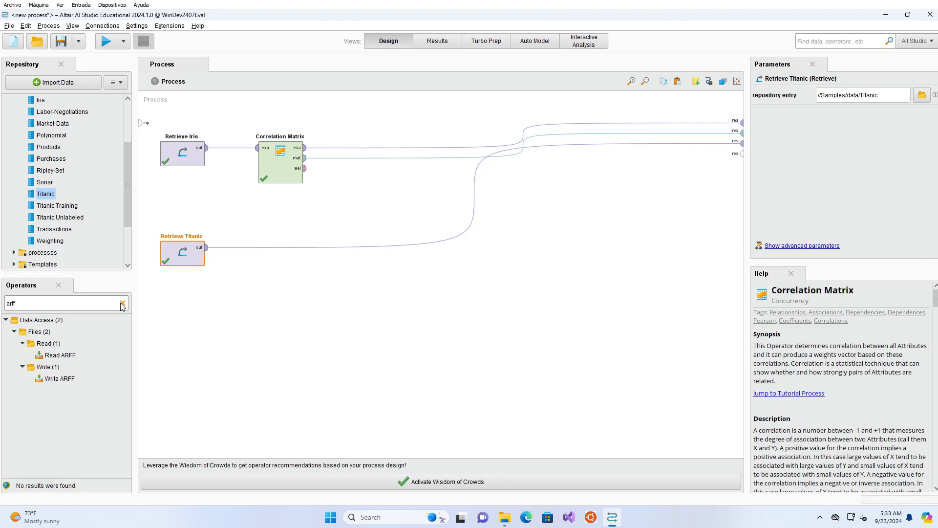
drag(60, 355, 169, 333)
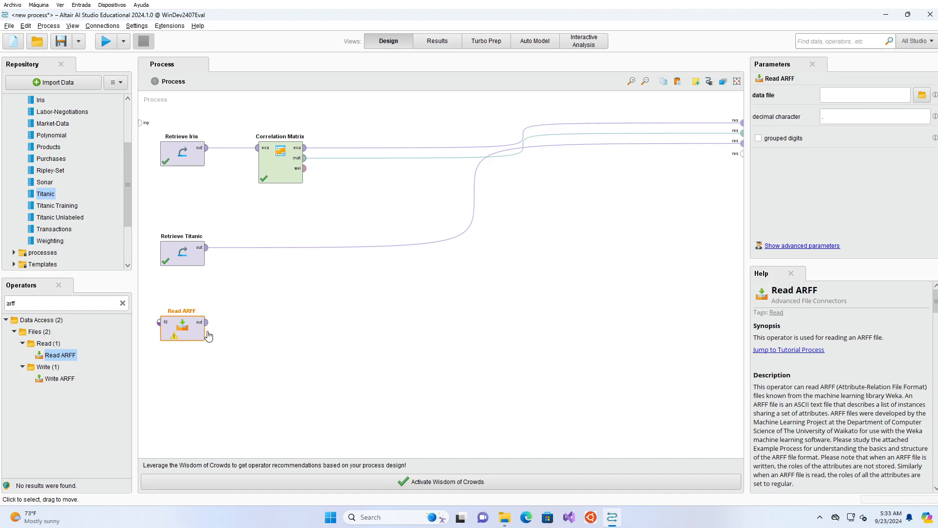
Step: Connect the Read ARFF operator's output to the next free result port of the process
click(207, 322)
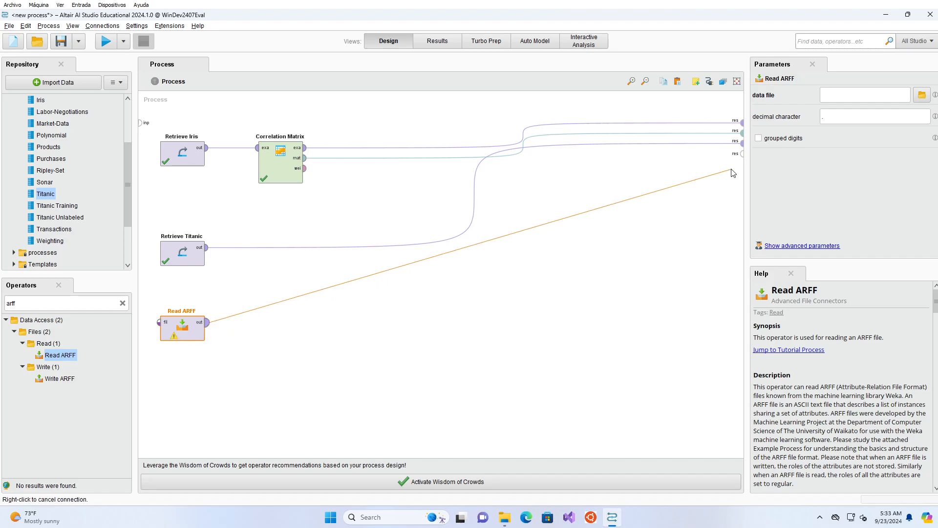
click(741, 153)
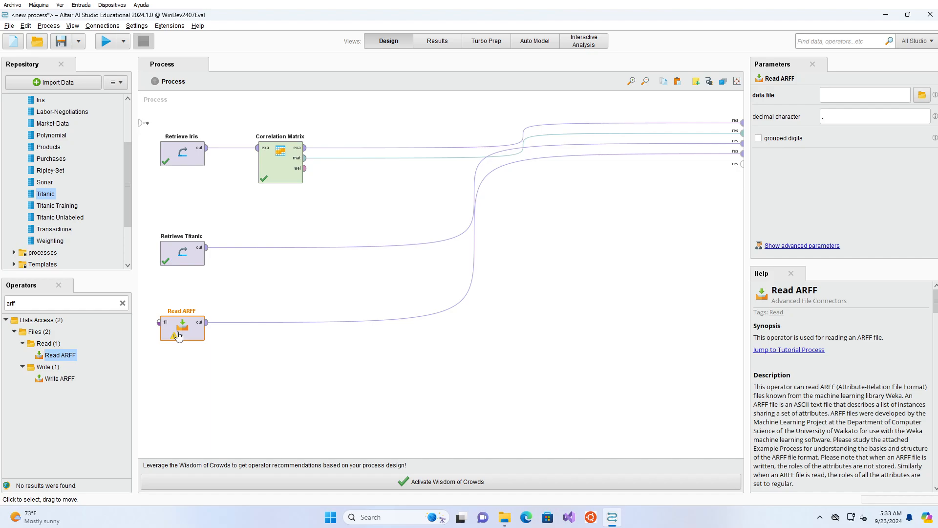
Step: Set Read ARFF's data file to wdbc.arff from the MLiB/Data/Classification folder and run the process
click(922, 96)
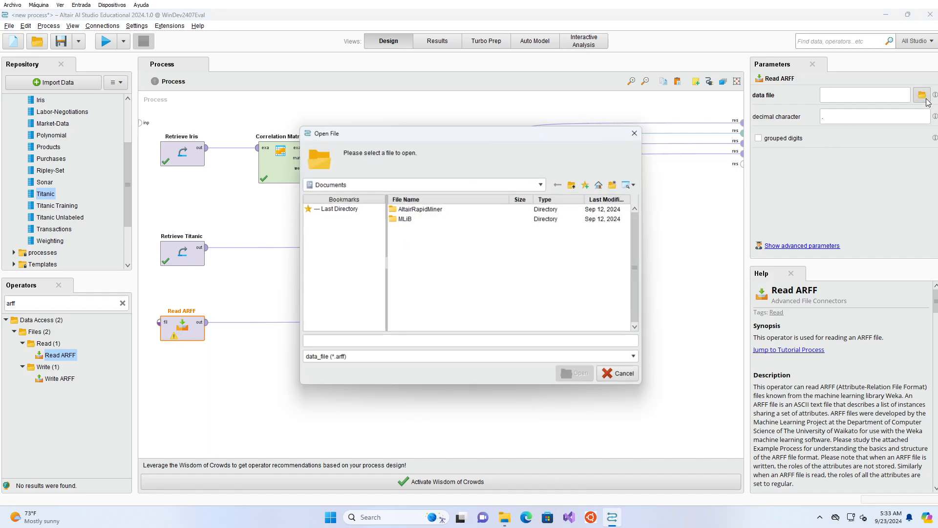
double_click(404, 219)
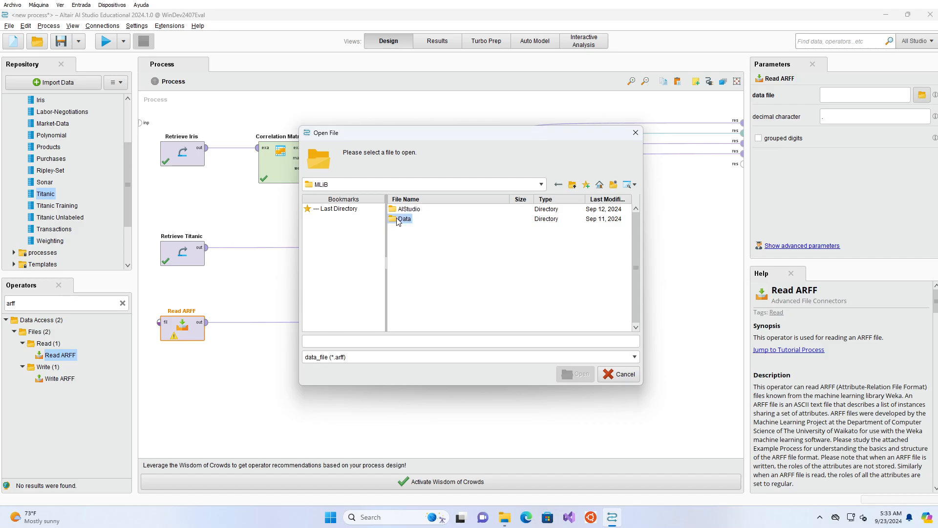
double_click(398, 220)
double_click(398, 213)
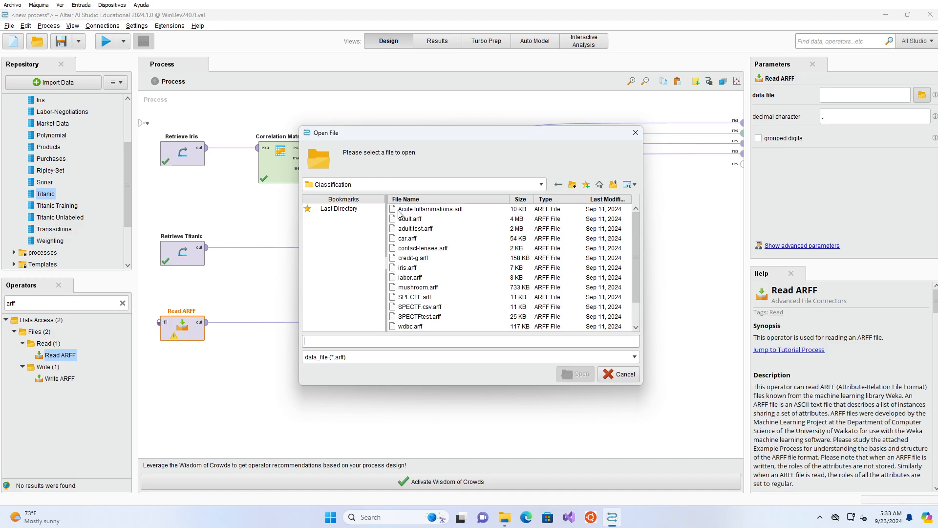
click(401, 210)
scroll(440, 250, down, 2)
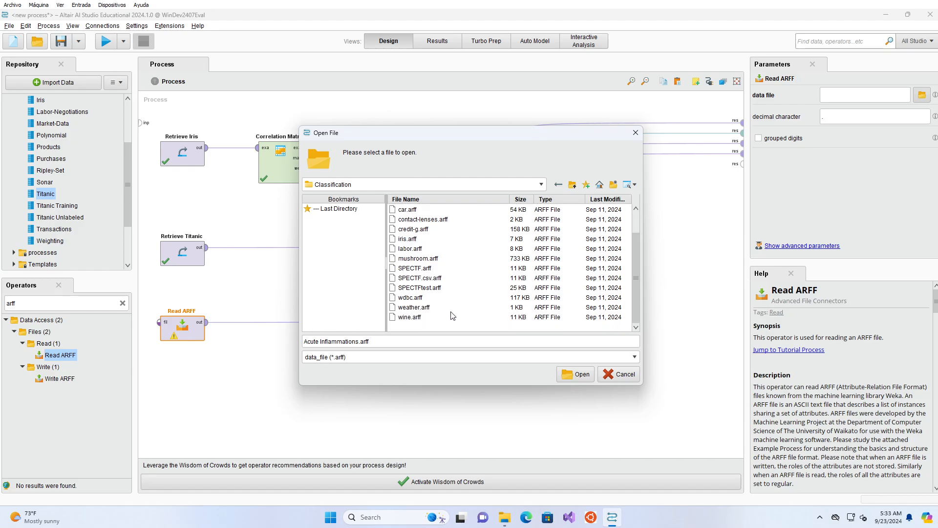
click(417, 299)
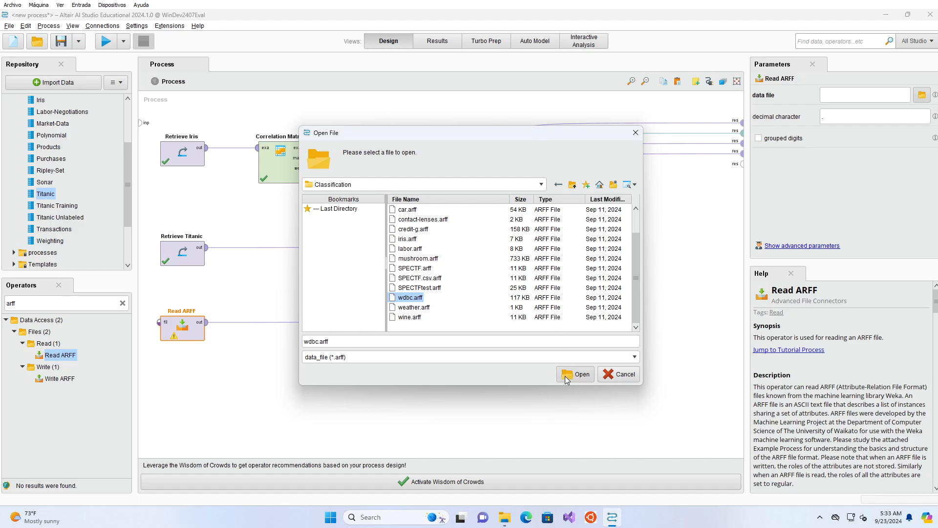
click(581, 376)
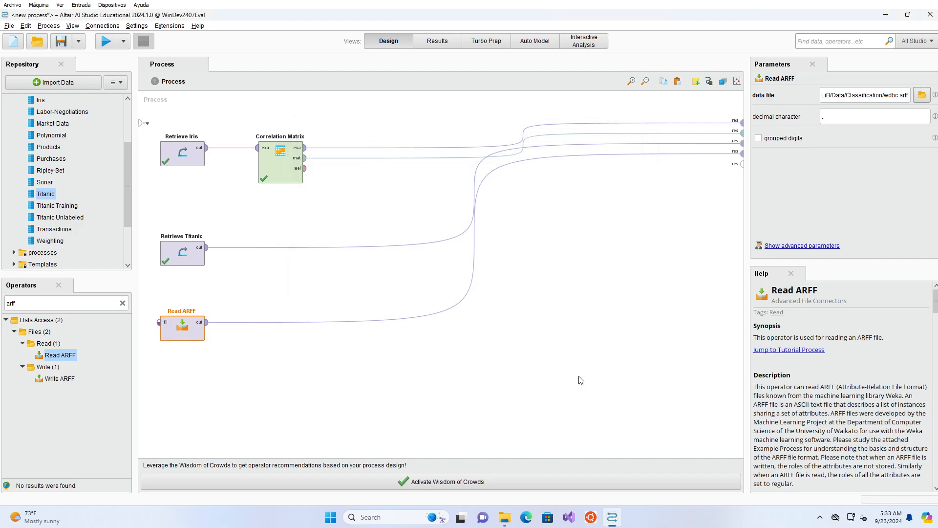
click(110, 44)
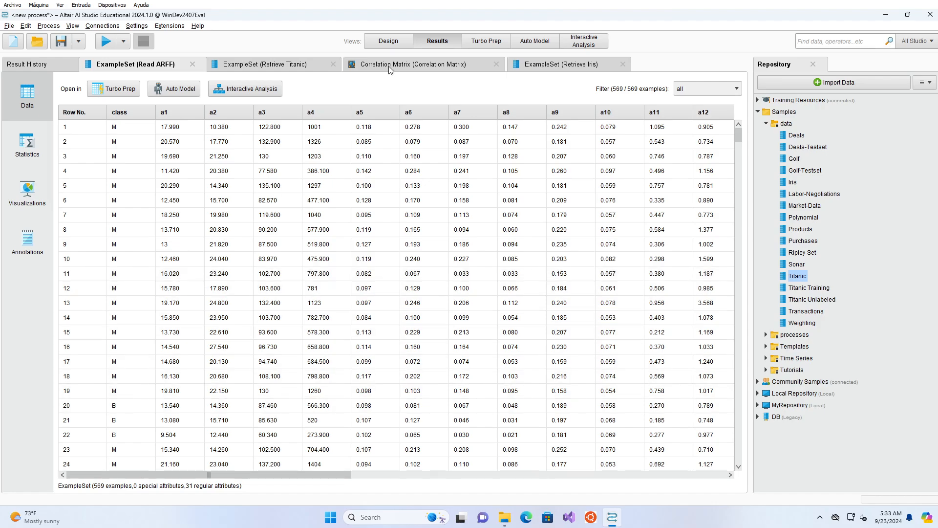
Step: Return to the process design, search the operators for "set ro" and insert Set Role between Read ARFF and its result port
click(380, 41)
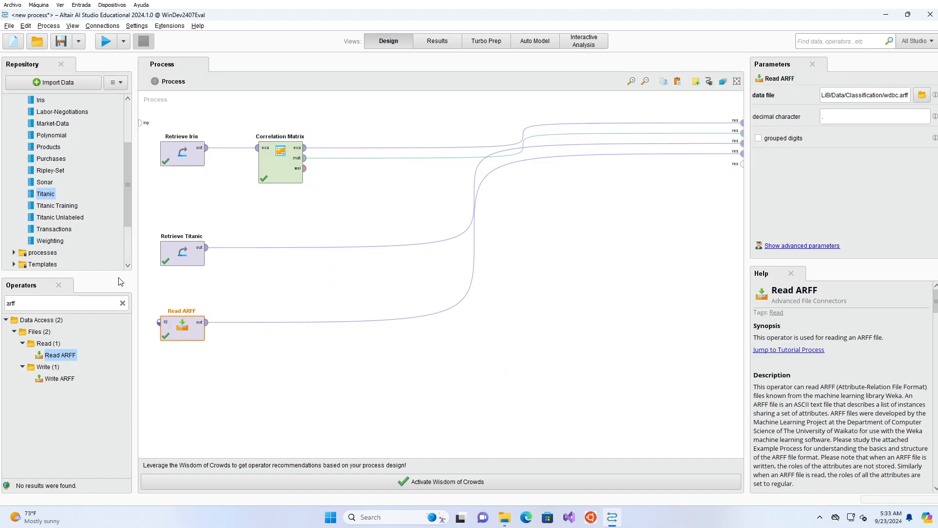
click(123, 303)
text(s)
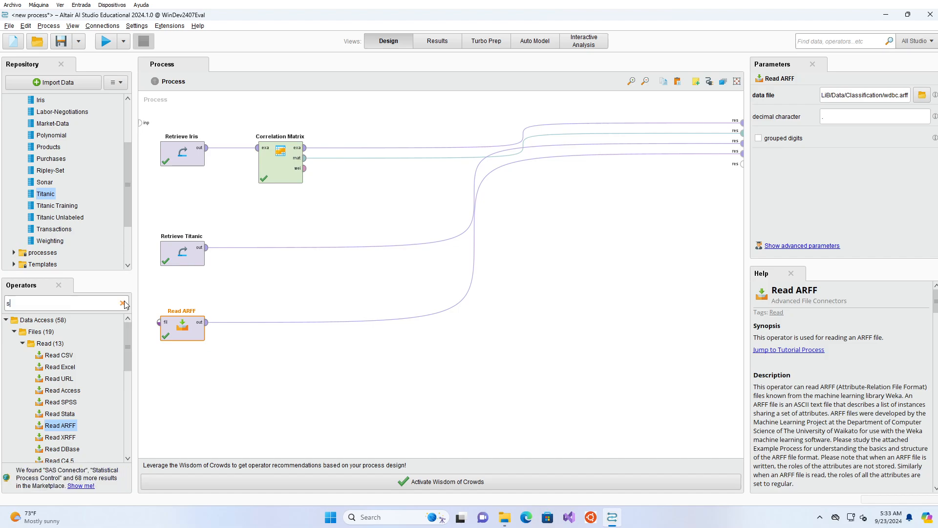
text(et ro)
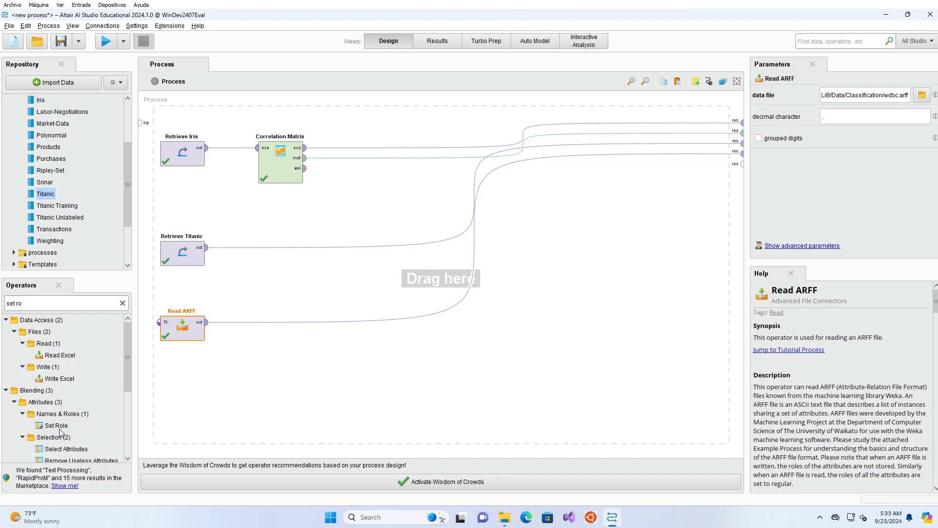
drag(58, 426, 234, 324)
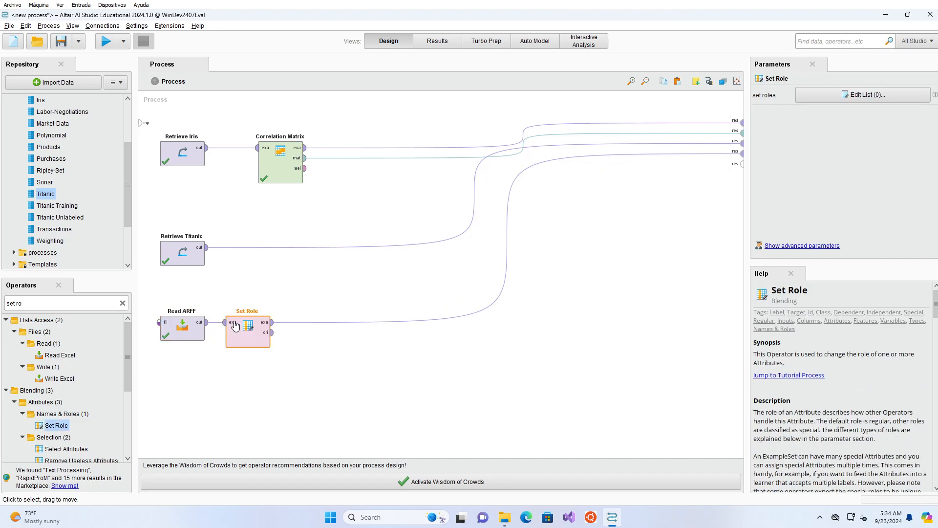
Step: Assign the target role label to the class attribute in Set Role and run the process
click(840, 98)
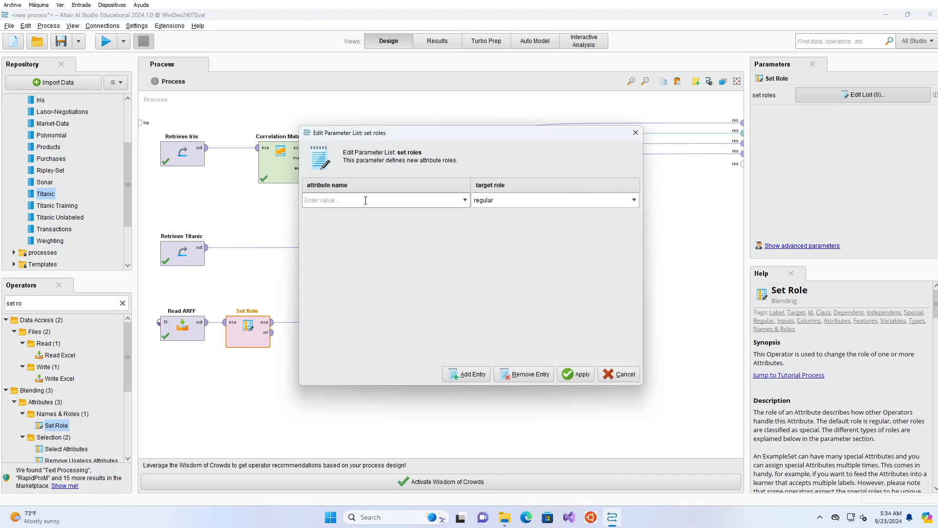
text(class)
key(Return)
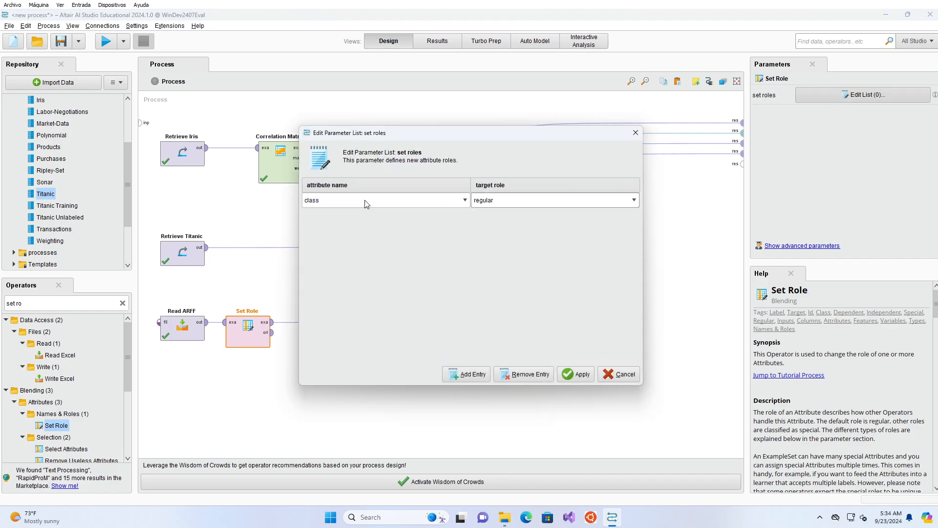
click(529, 200)
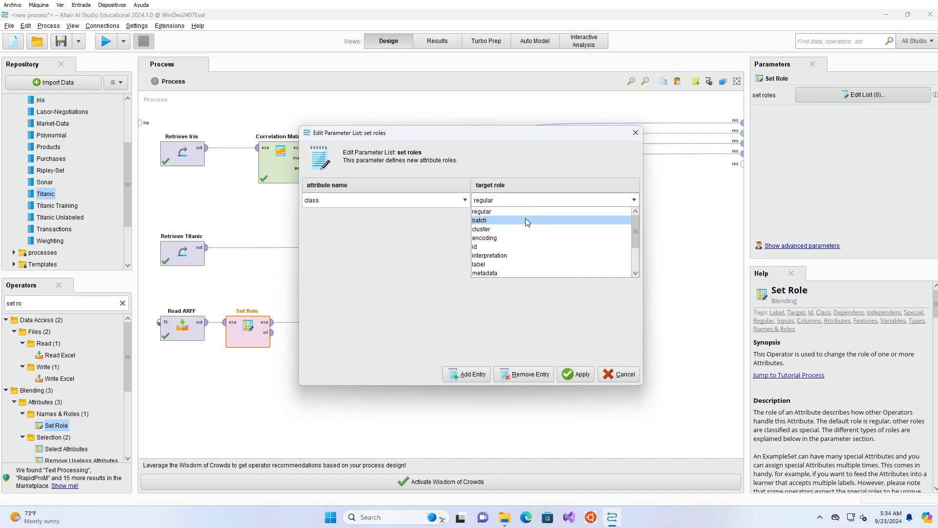
click(496, 264)
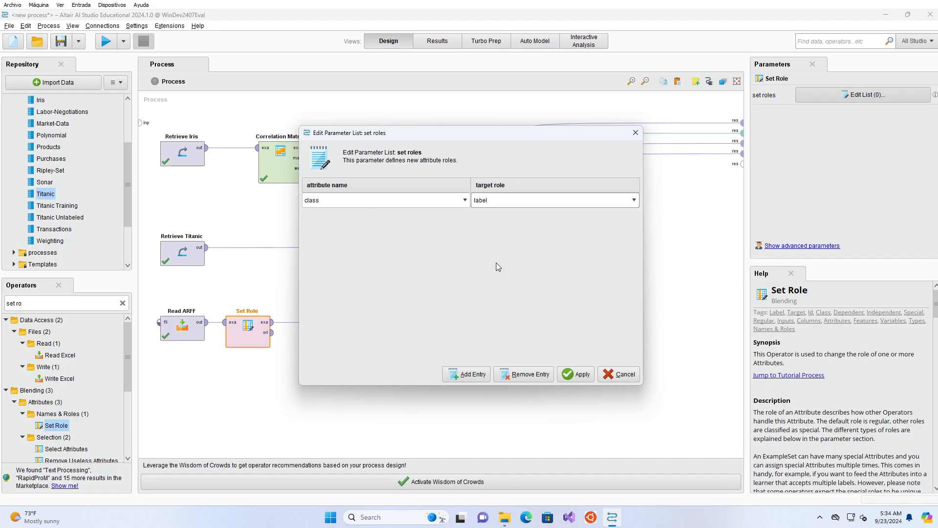
click(575, 373)
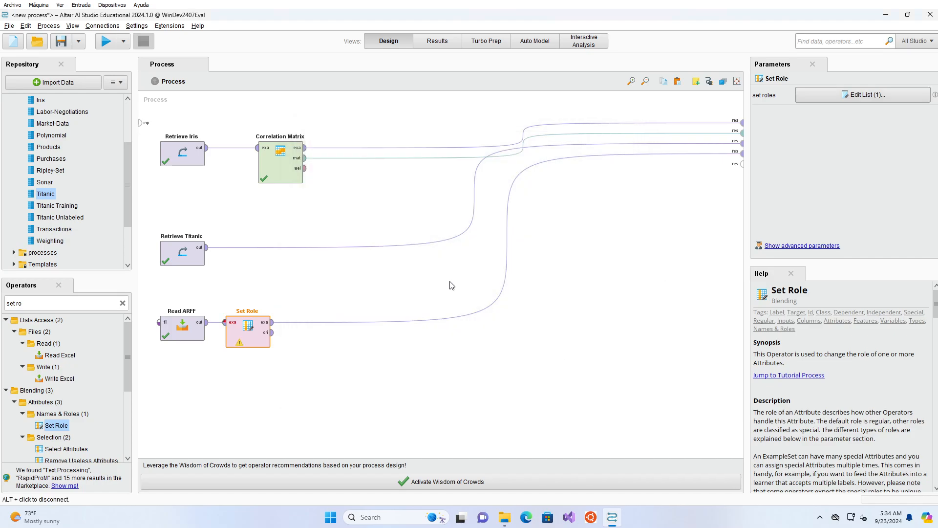
click(104, 43)
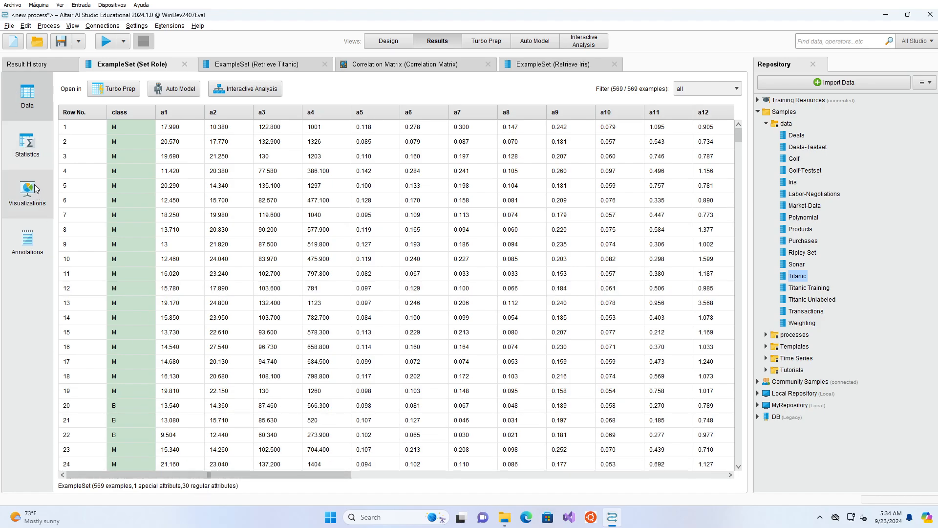
Step: Examine the attribute statistics of the Set Role result, including the class distribution and its bar chart
click(34, 155)
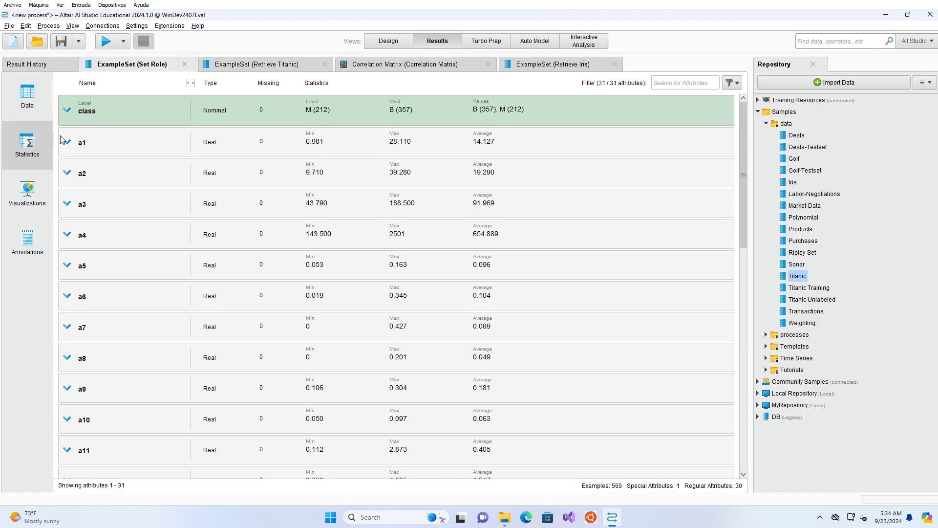
click(99, 120)
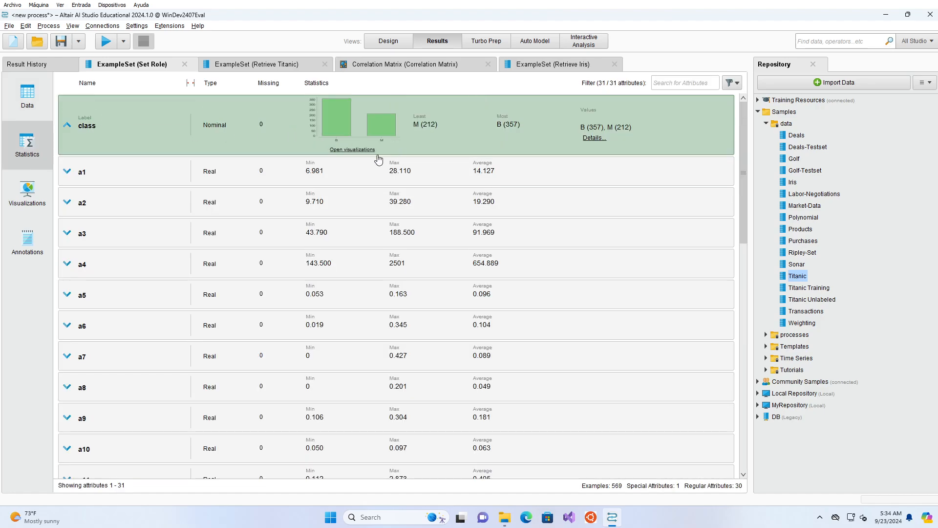
click(352, 150)
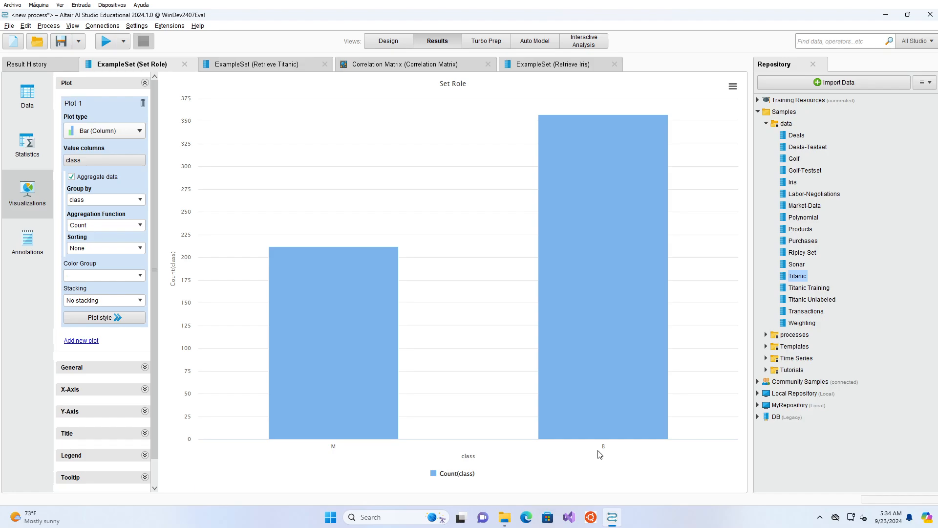
click(22, 148)
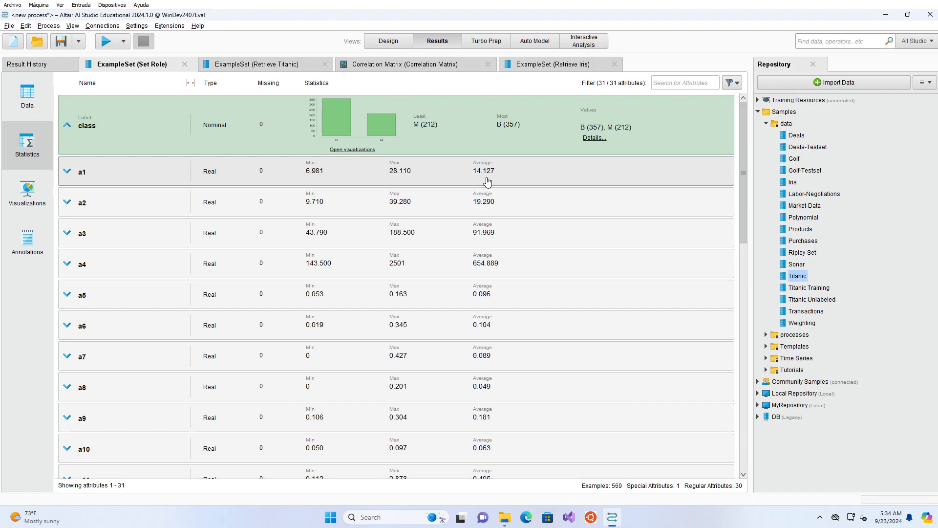
scroll(412, 264, down, 1)
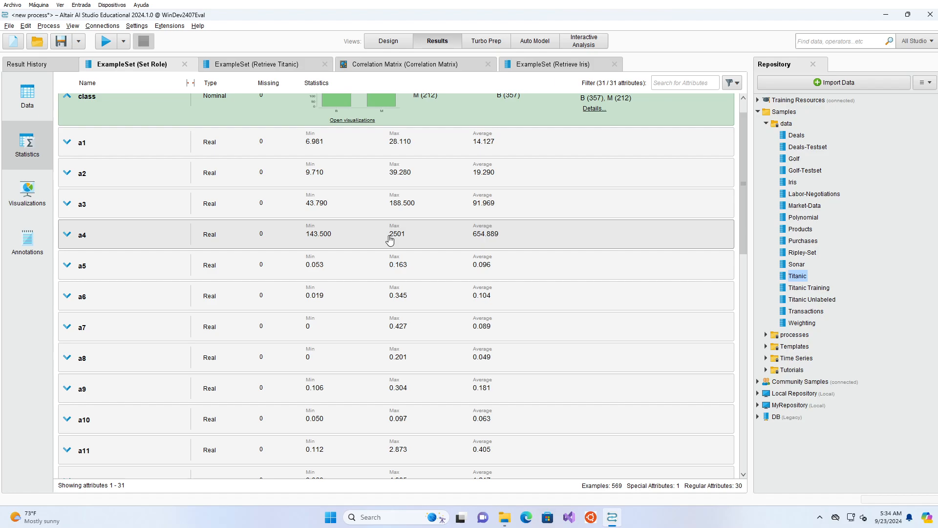
scroll(386, 269, down, 1)
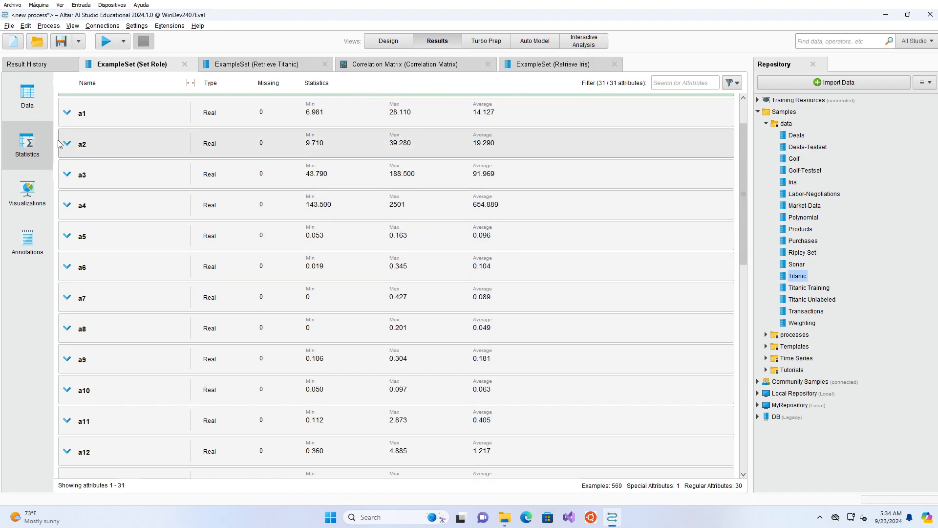
Step: Change the Set Role result's visualization to a Scatter Matrix plot
click(24, 202)
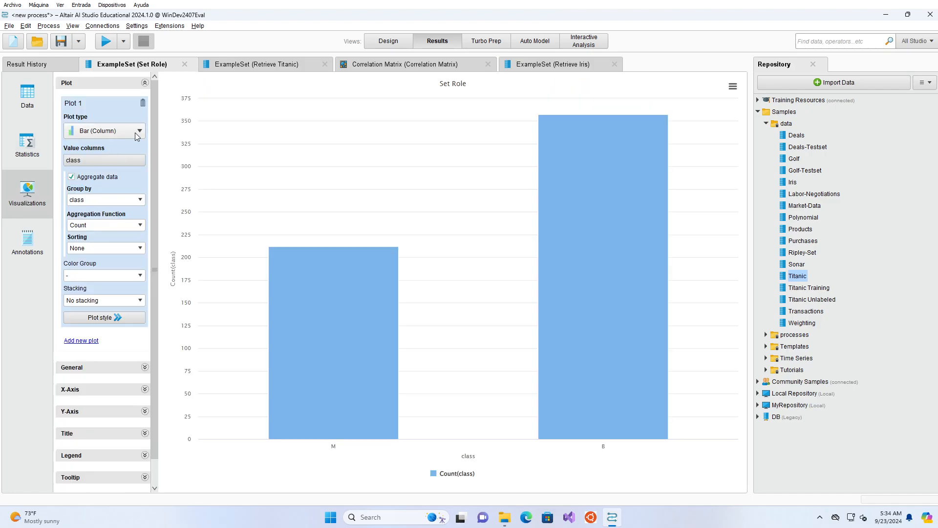
click(135, 132)
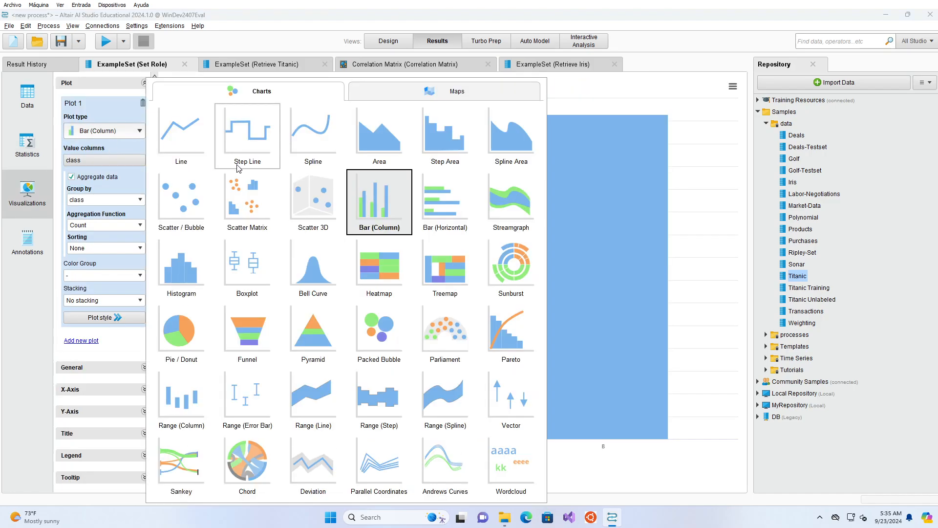
click(240, 194)
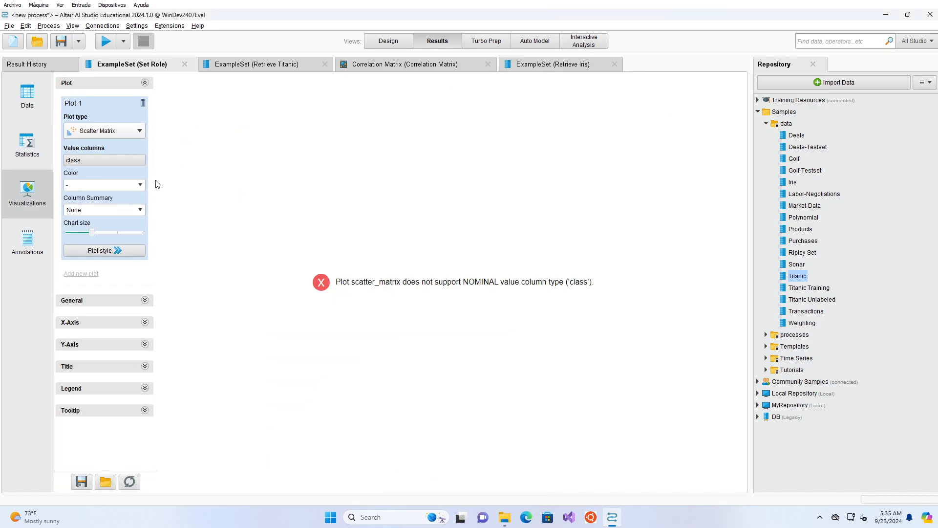
Step: Replace class with a1 through a6 as the scatter matrix's value columns
click(130, 161)
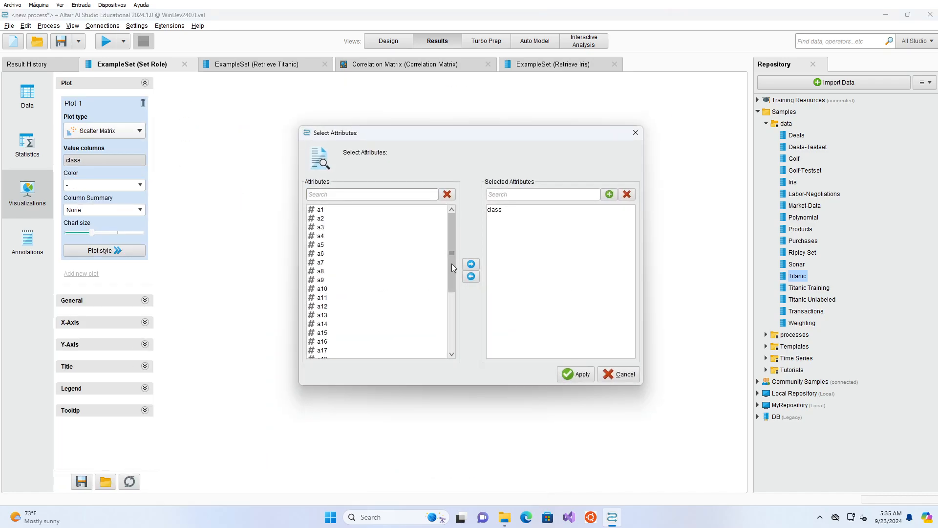
click(494, 210)
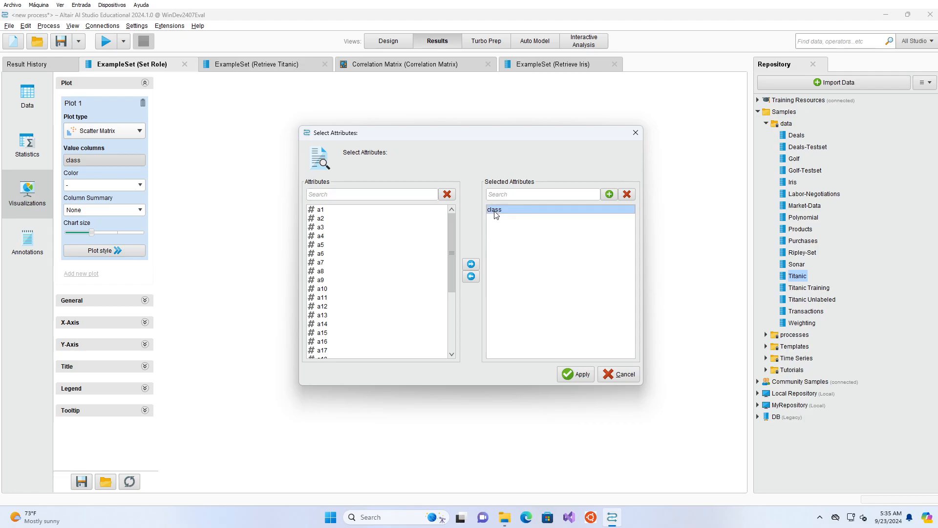
click(471, 277)
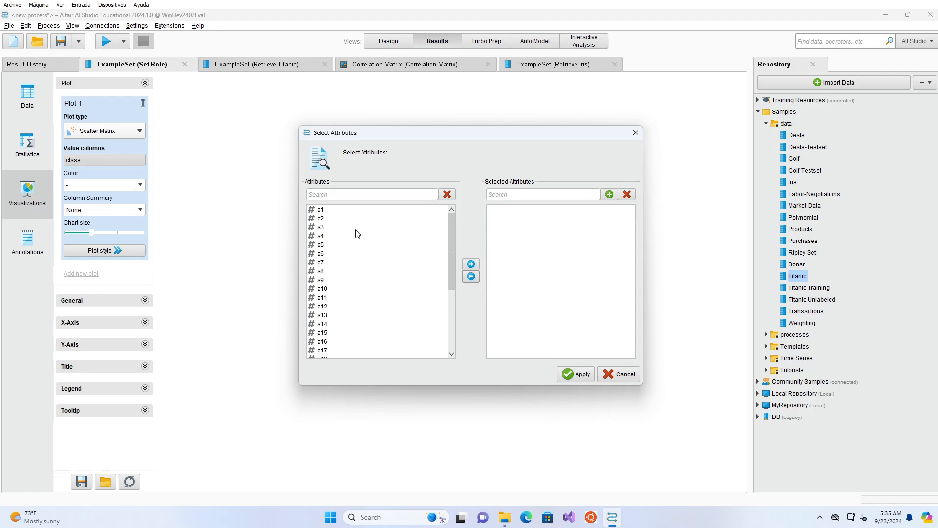
click(343, 211)
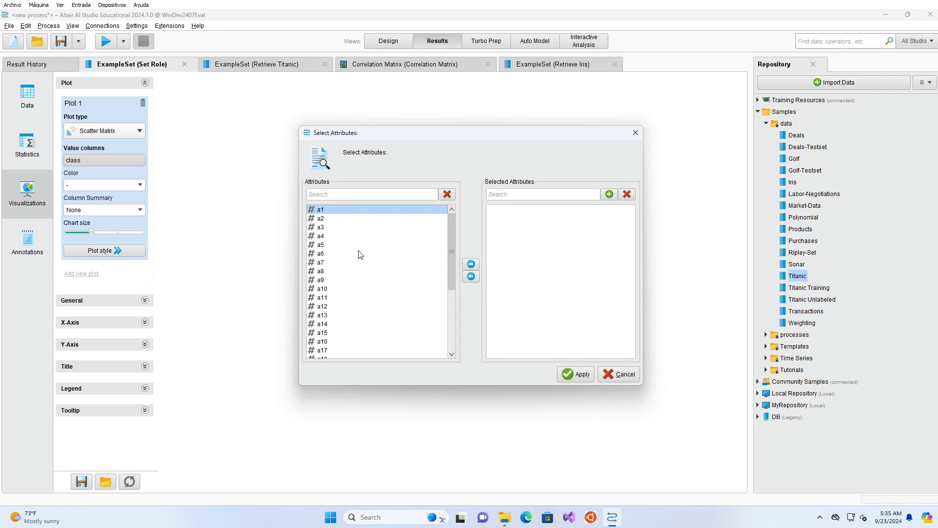
shift+click(328, 257)
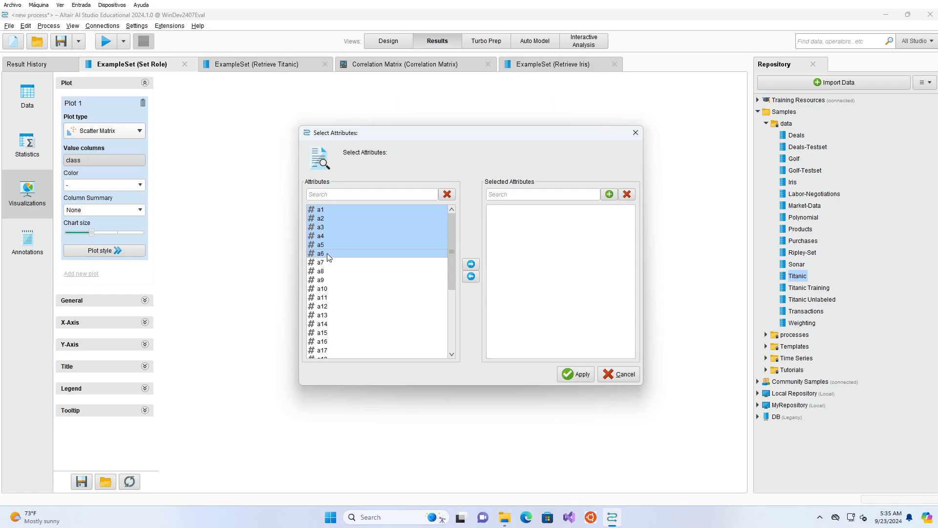
click(471, 264)
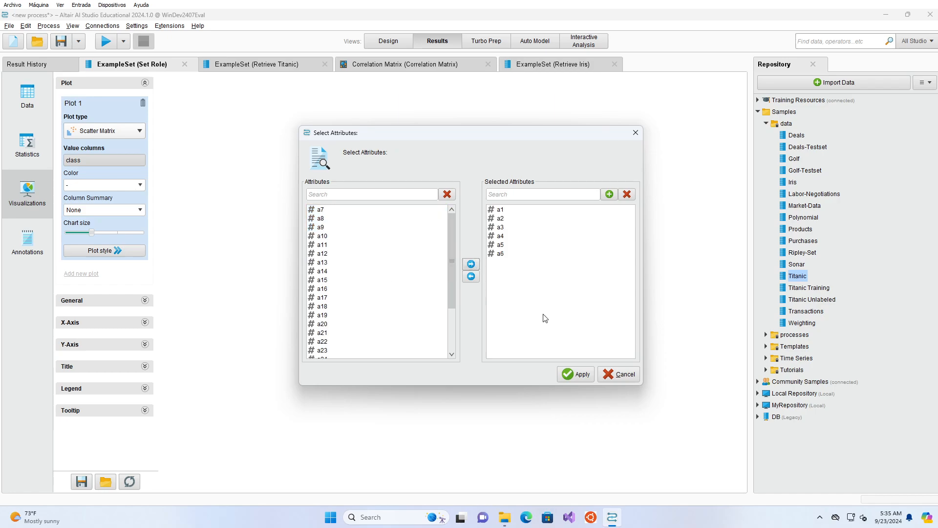
click(568, 376)
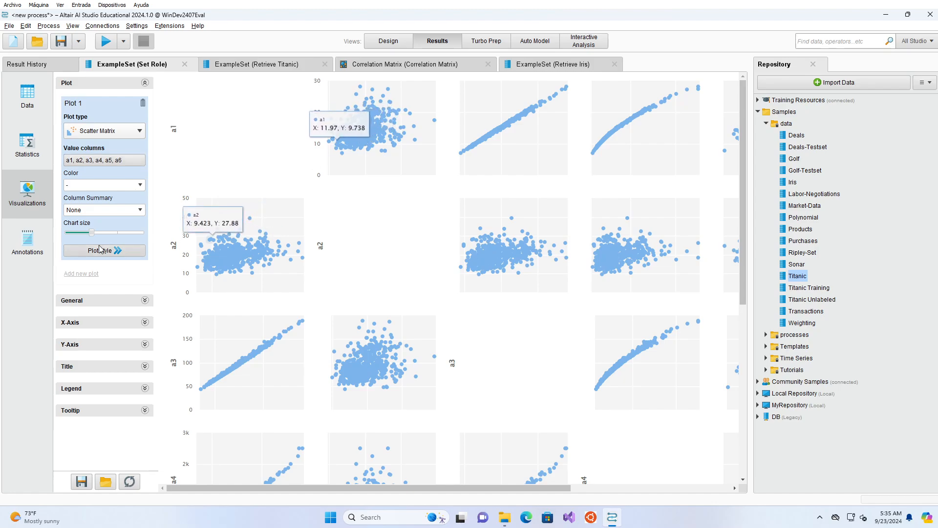
Step: Shrink the scatter matrix to its smallest chart size and change the plot type to Scatter / Bubble
click(72, 235)
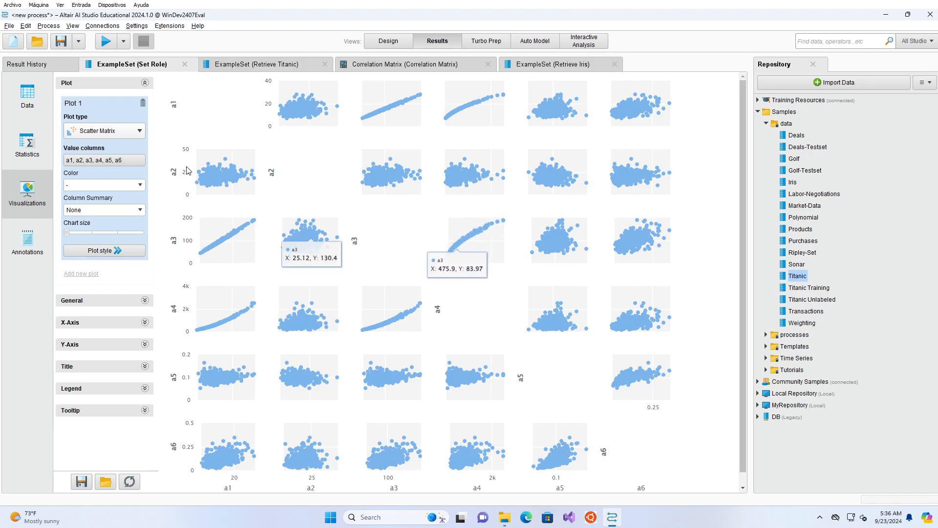
click(140, 133)
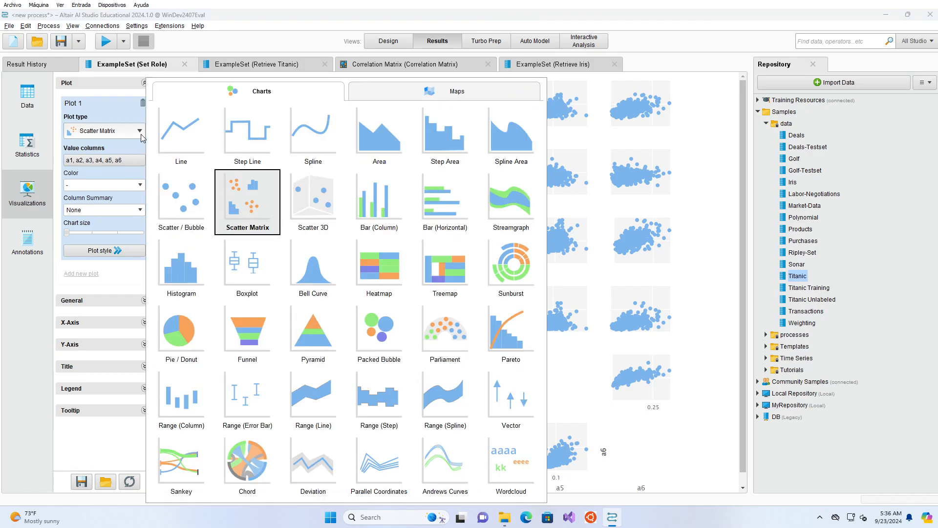
click(187, 201)
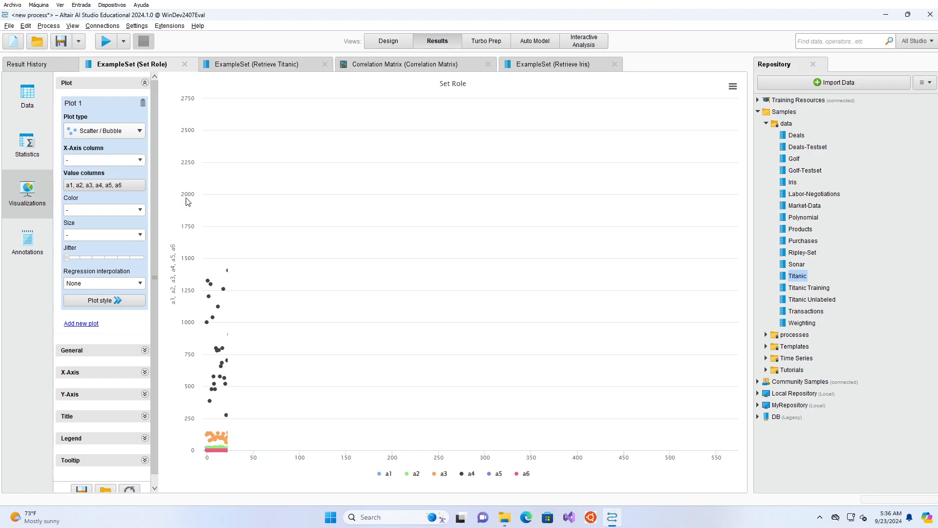
Step: Replace a1 through a6 with only a3 as the scatter plot's value column
click(138, 186)
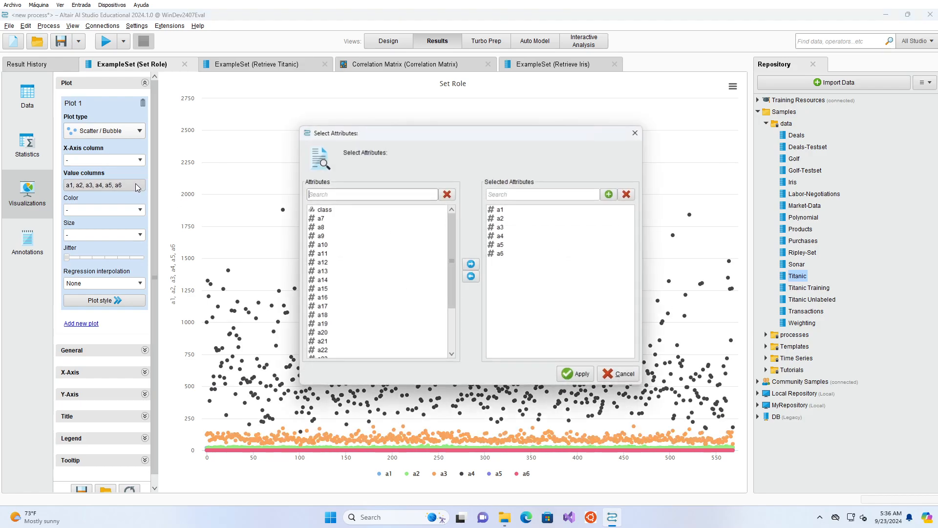
click(517, 209)
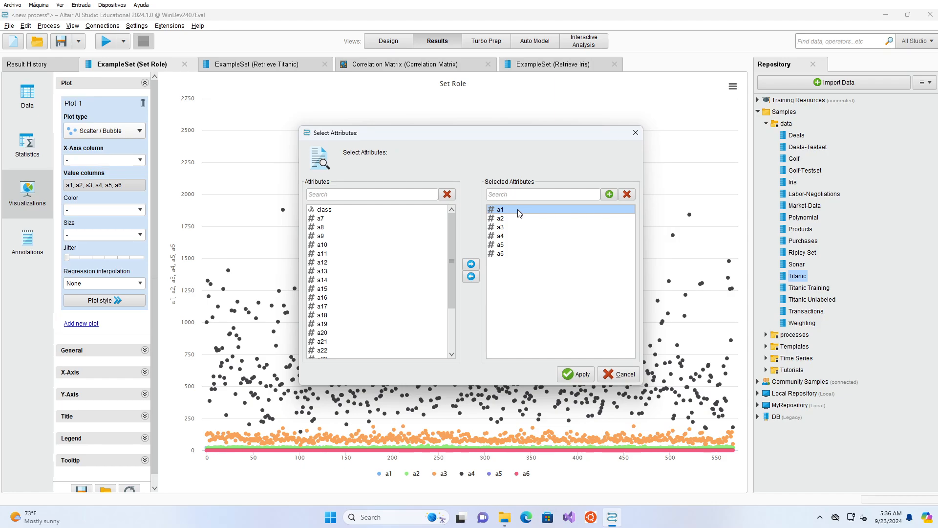
shift+click(516, 254)
click(471, 276)
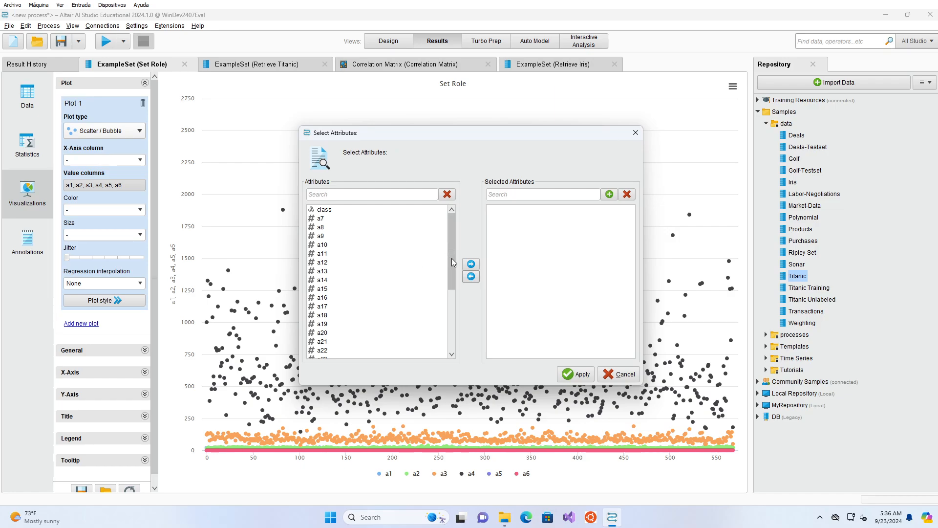
scroll(384, 283, down, 5)
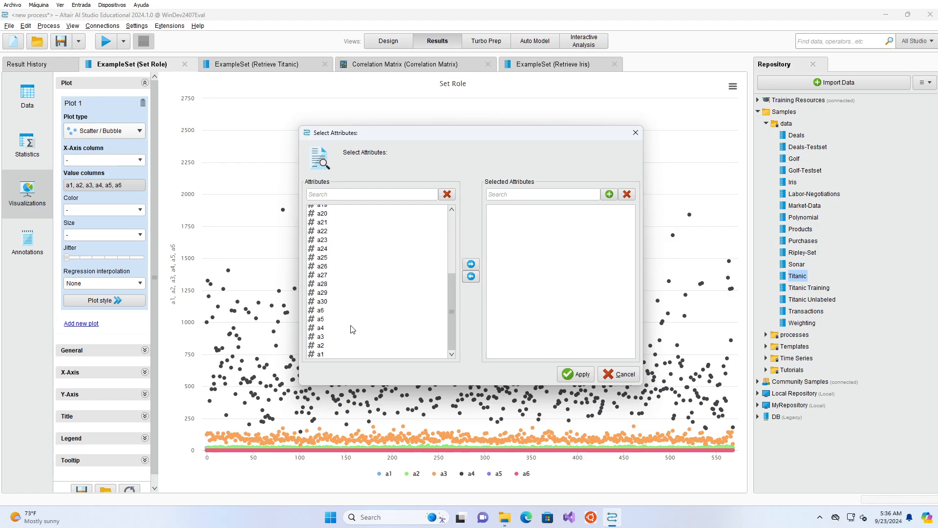
click(336, 345)
click(336, 336)
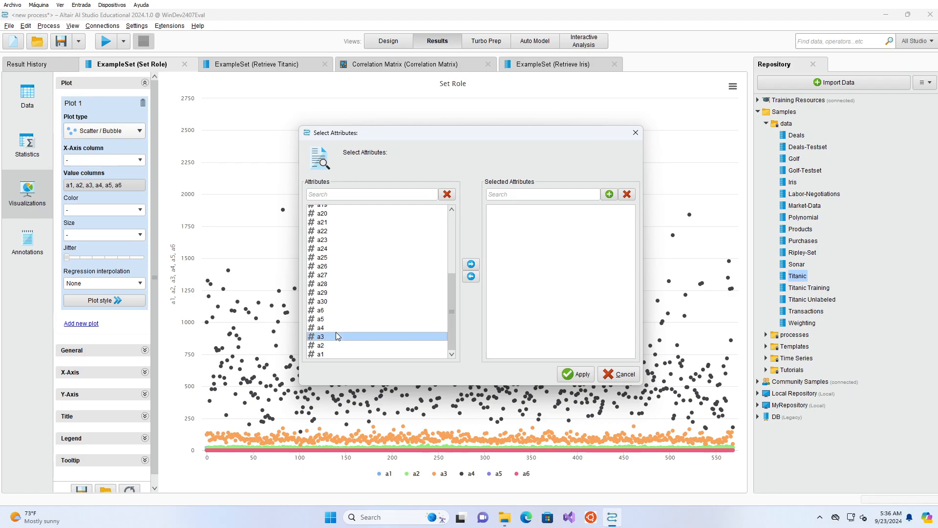
click(472, 264)
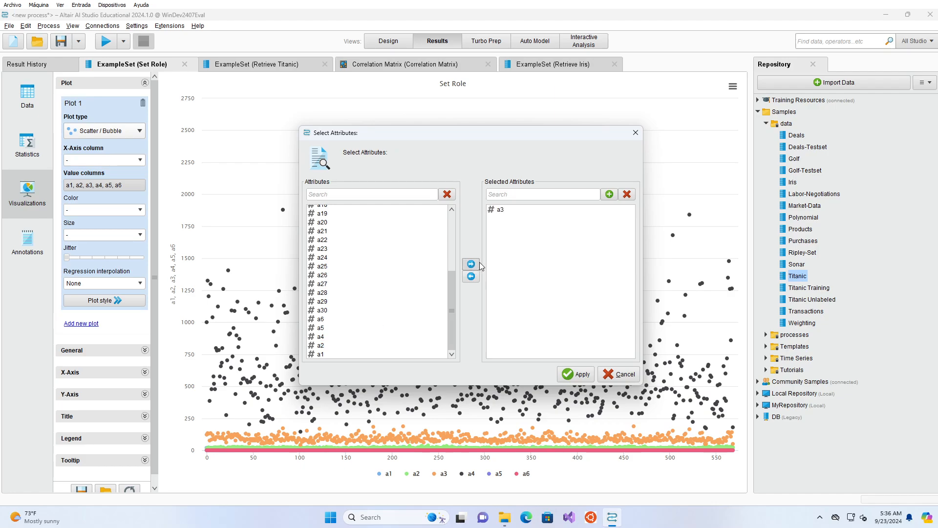
click(582, 374)
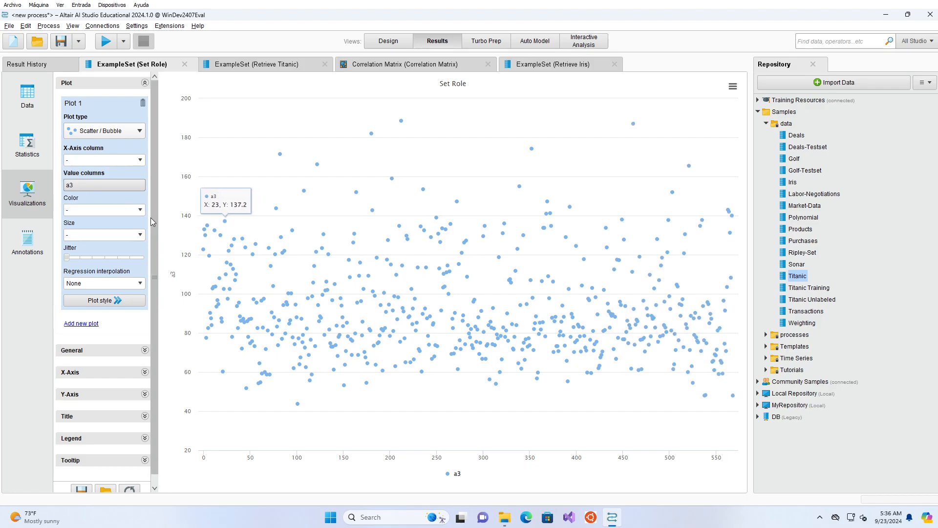
Step: Plot a3 against a4, a1 and finally a2 by changing the X-axis column each time
click(141, 159)
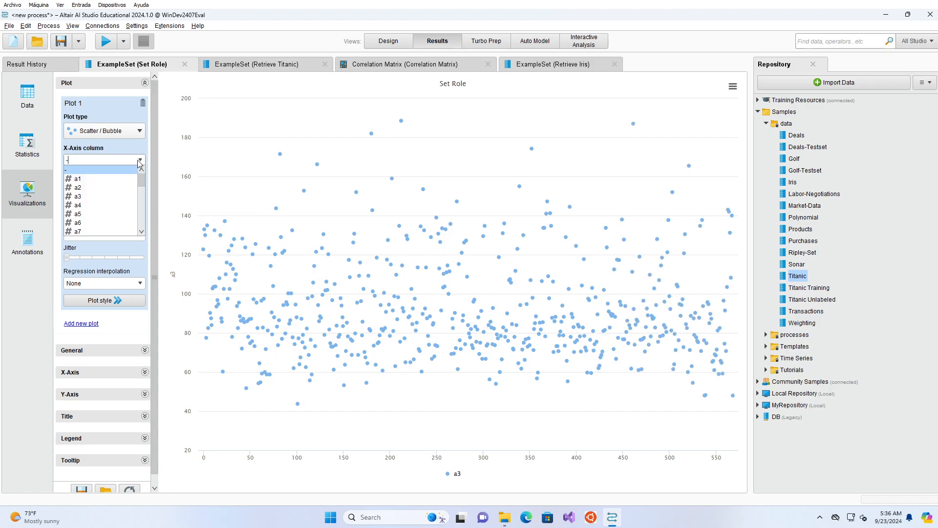
click(103, 206)
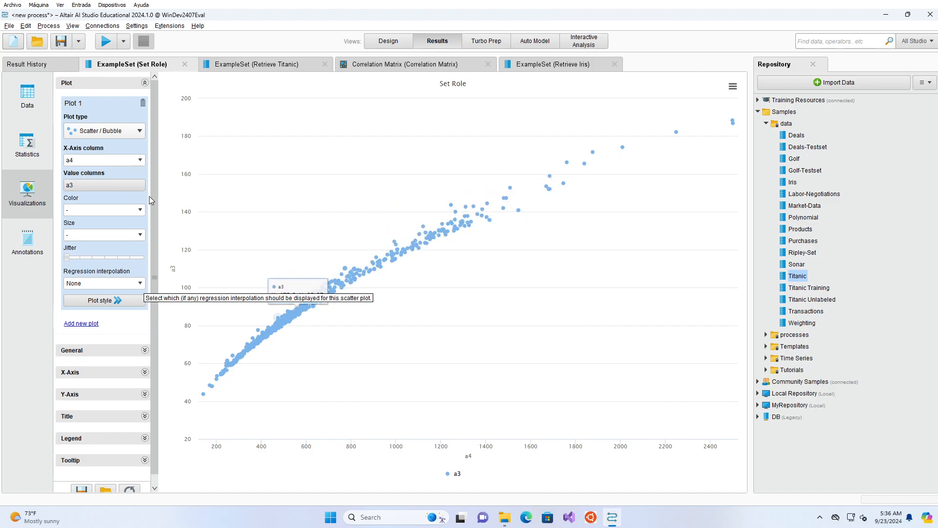
click(140, 161)
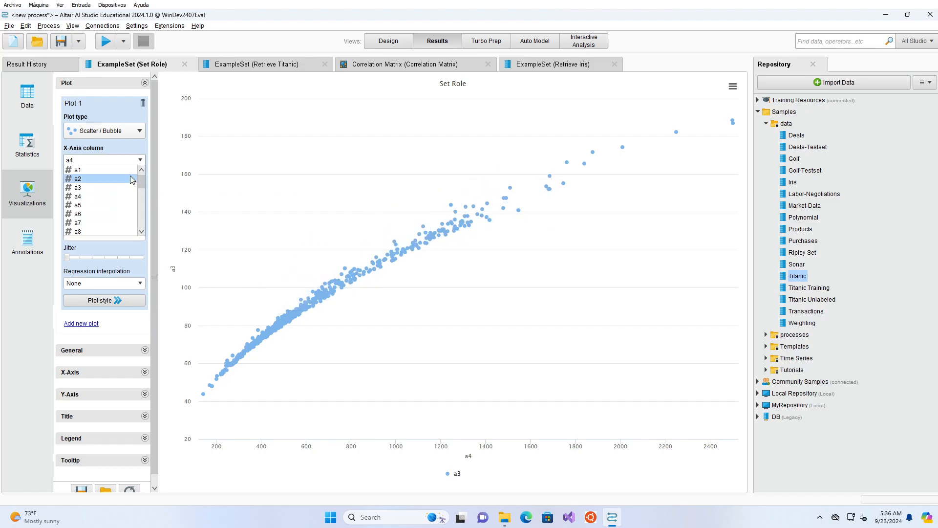
click(110, 172)
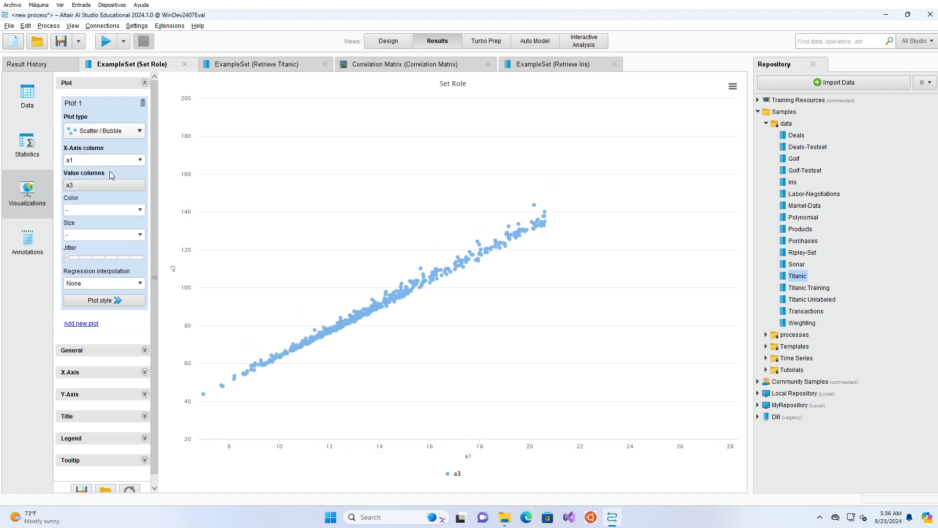
click(140, 160)
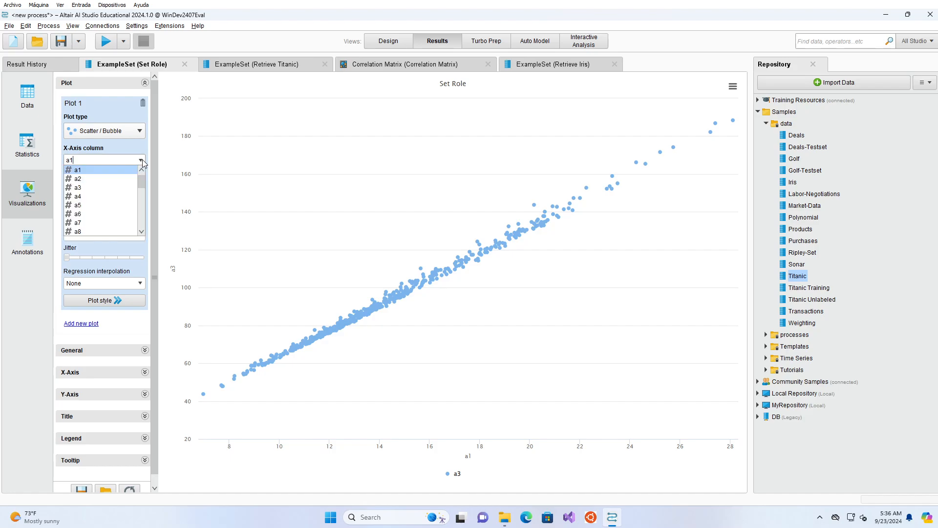
click(102, 179)
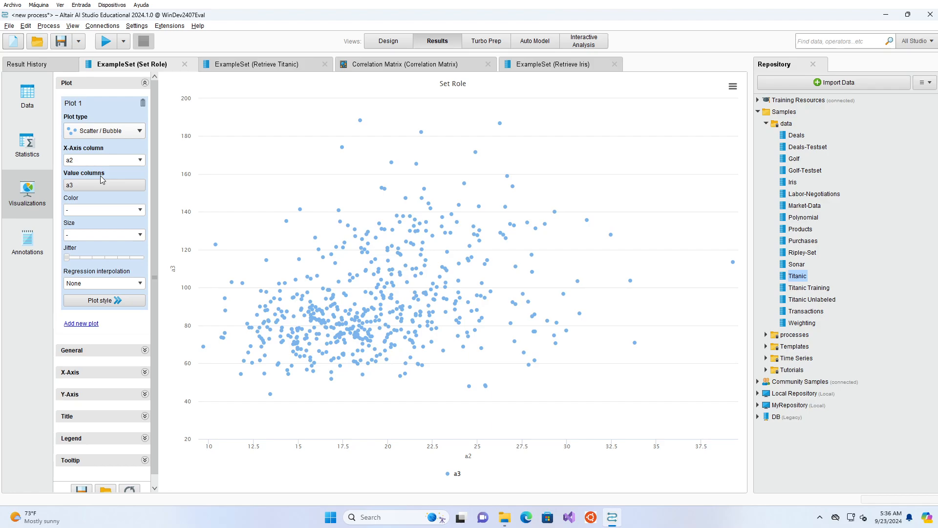
Step: Color the scatter plot's points by class and set the X-axis column to a4
click(140, 210)
scroll(117, 259, down, 8)
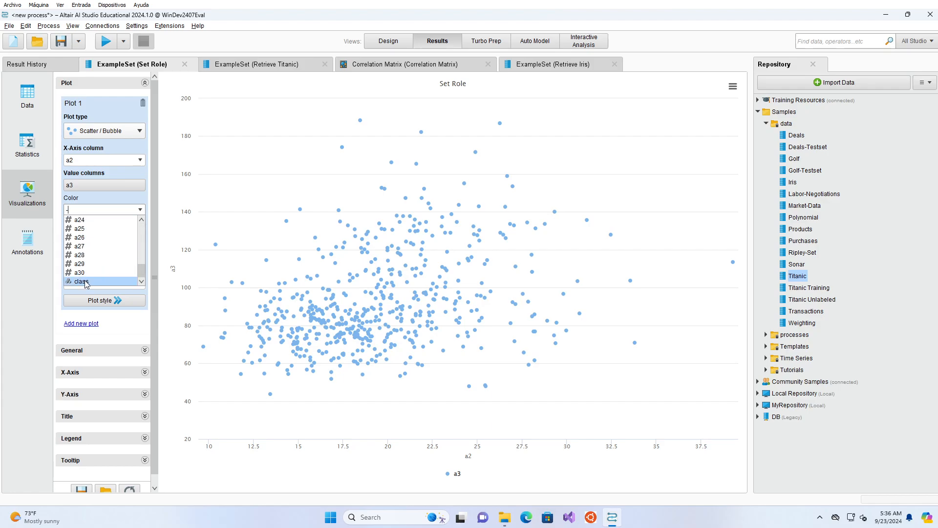
click(81, 282)
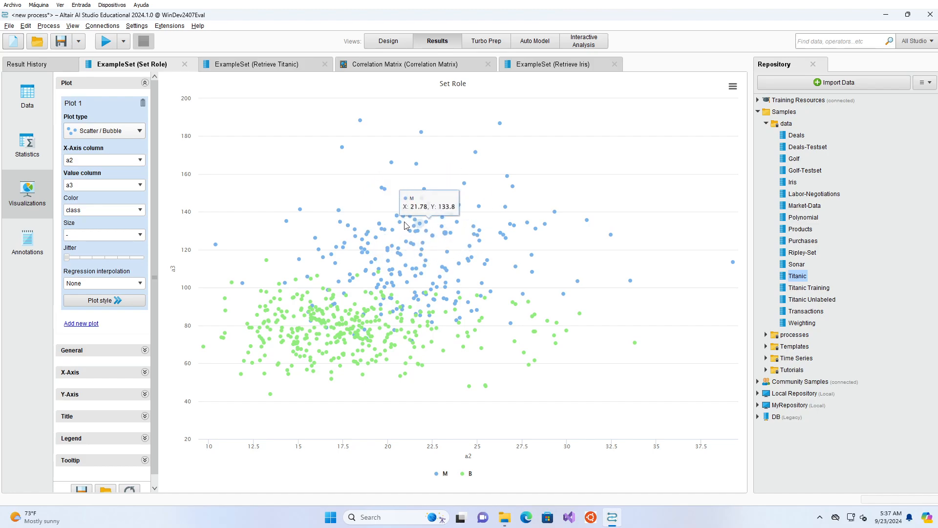
click(140, 164)
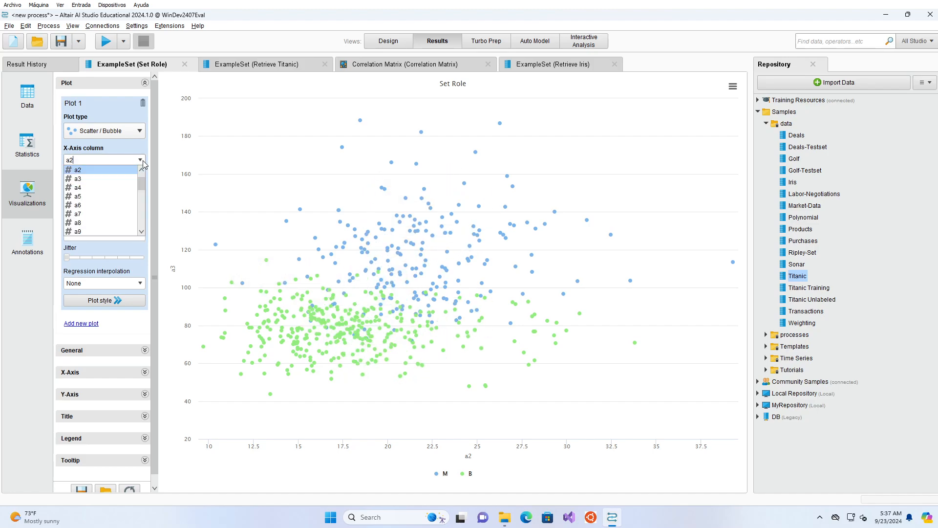
click(122, 187)
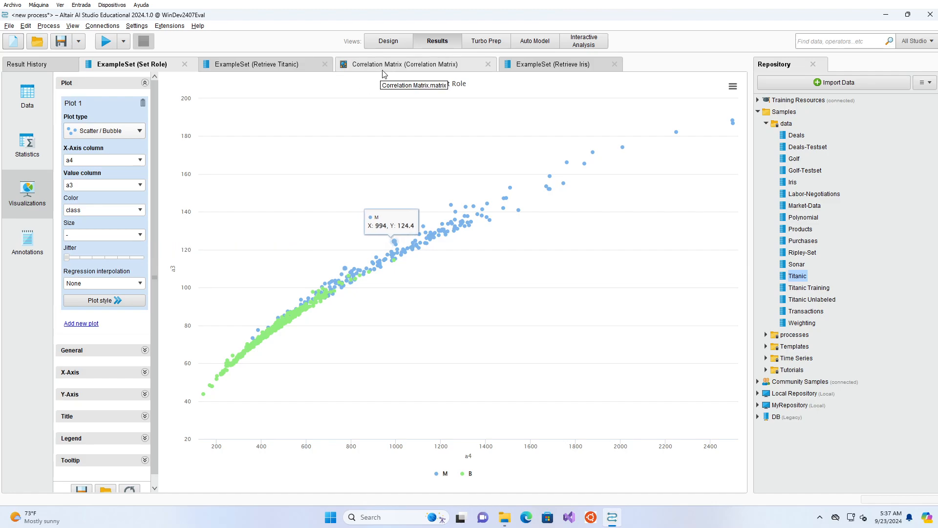
Step: Return to the process design and insert a Correlation Matrix operator on the connection after Set Role
click(390, 47)
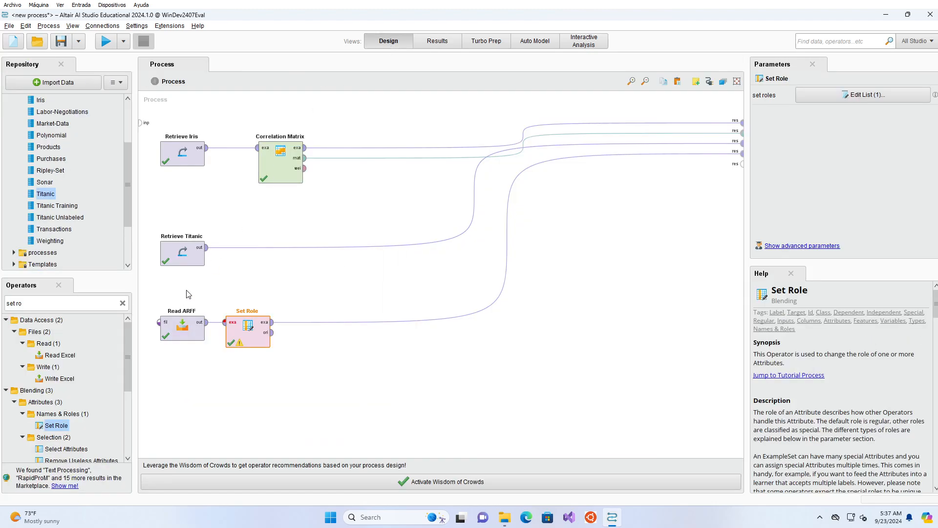
click(122, 303)
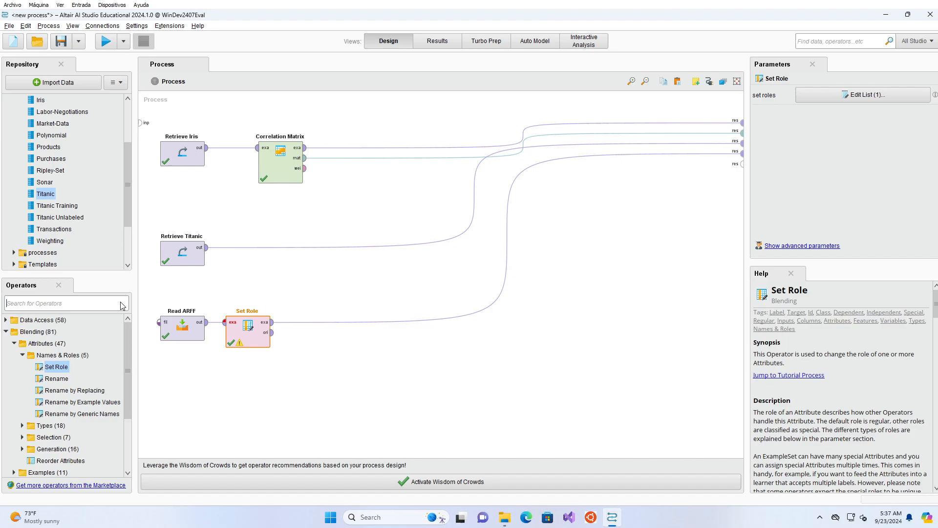
text(corr)
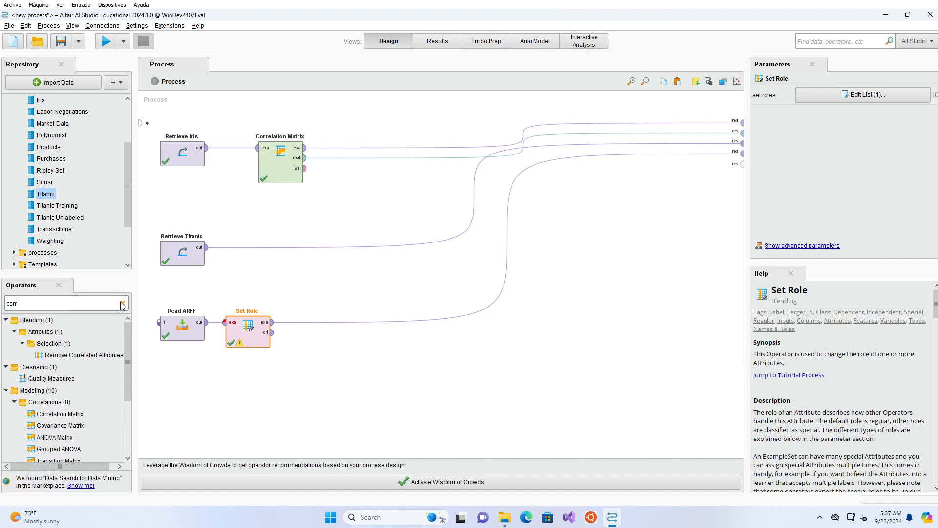
drag(59, 413, 195, 386)
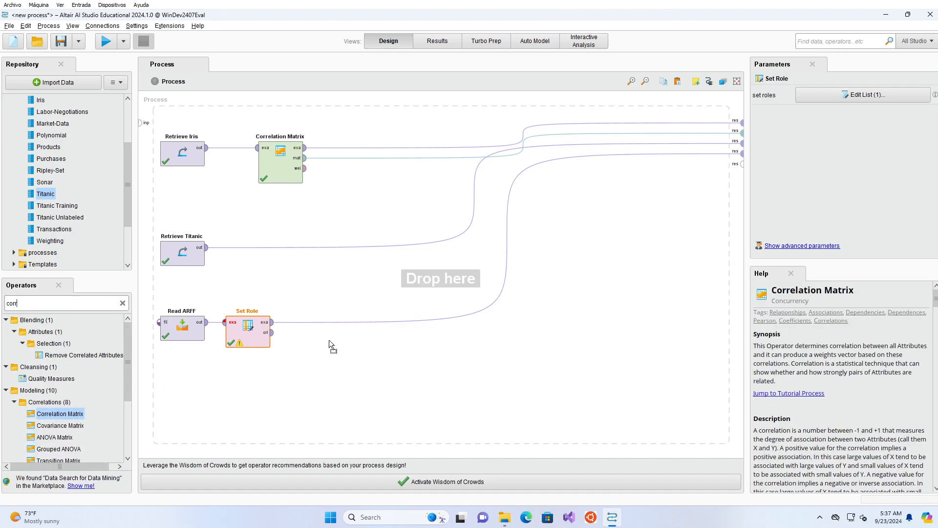
drag(330, 339, 345, 325)
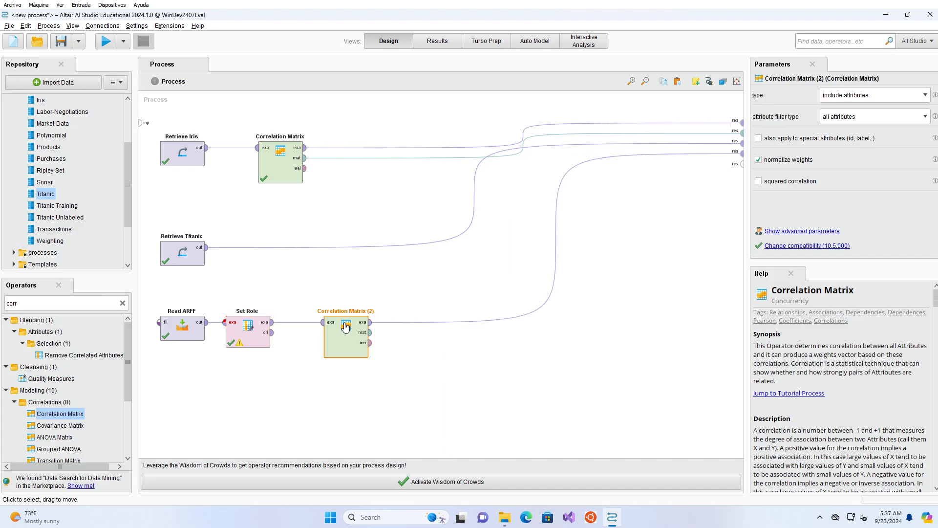
Step: Connect the new correlation operator's matrix output to the free process result port and run the process
click(370, 333)
click(742, 165)
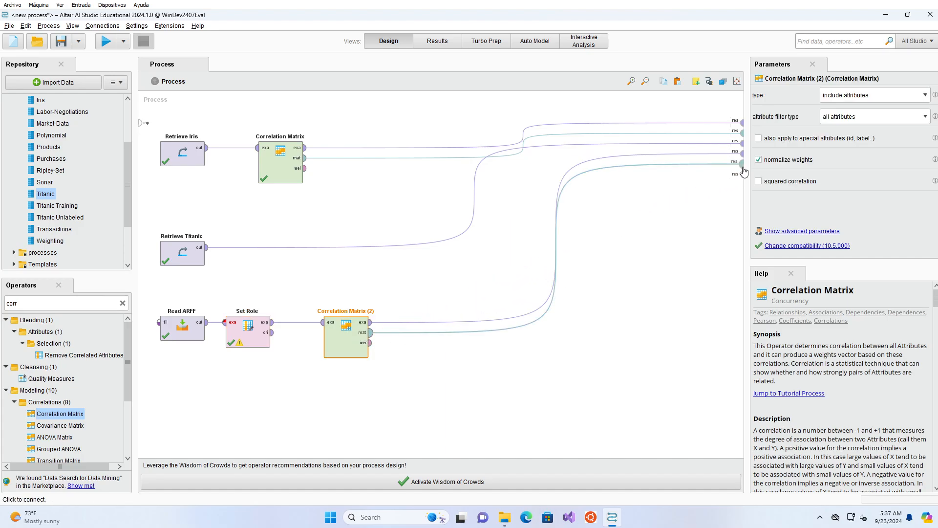
click(105, 42)
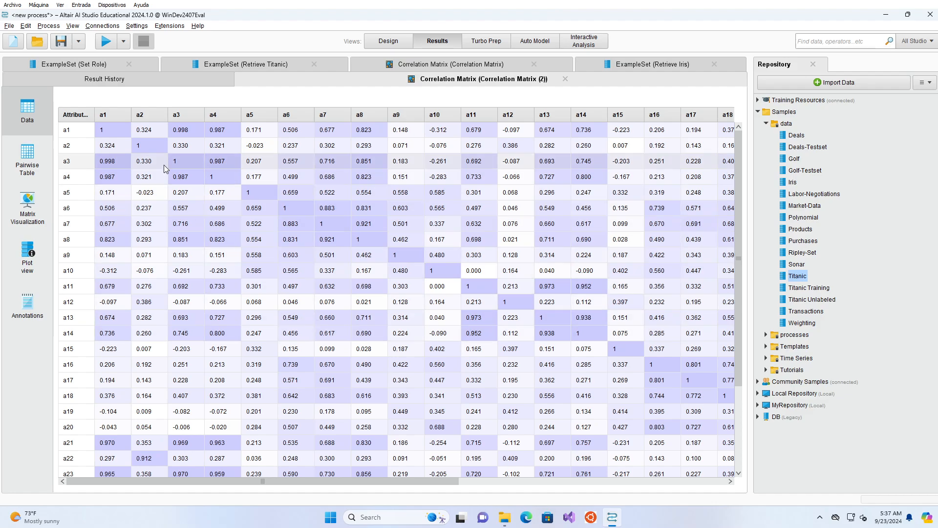
Step: Examine the wdbc correlations of a1 with a2 and a3, and view the whole matrix as a heatmap
click(153, 131)
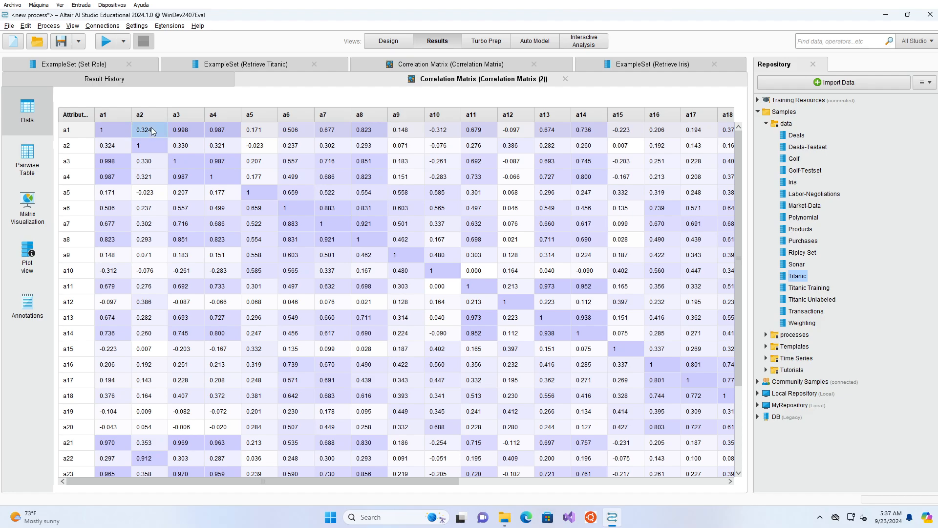
click(198, 130)
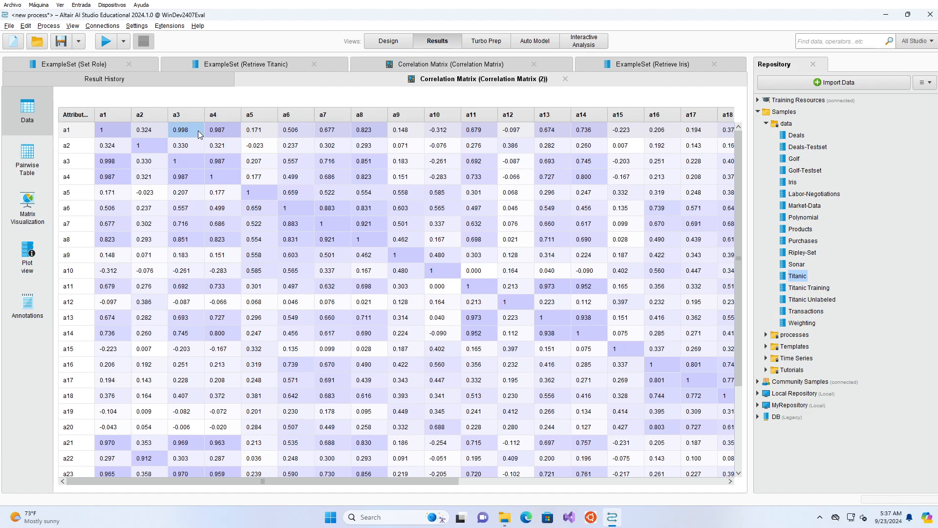
click(30, 215)
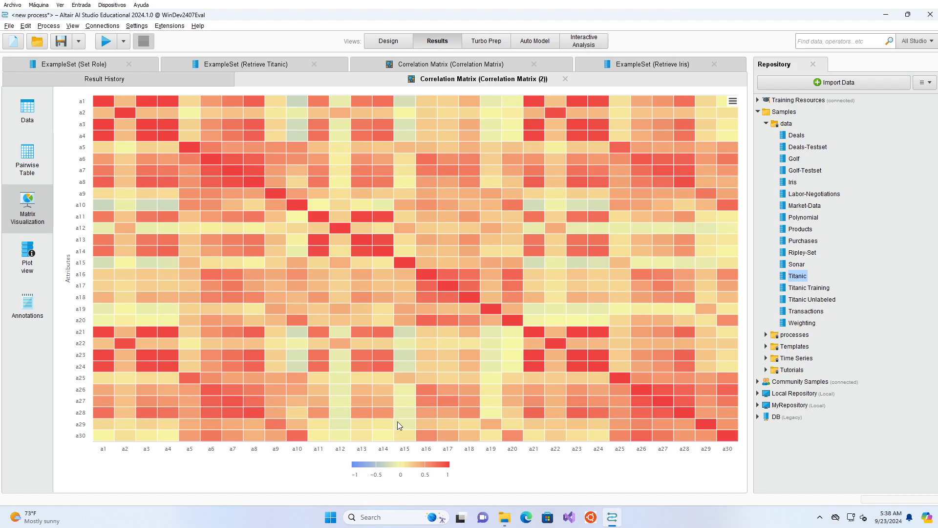
Step: Switch the Iris visualization to a boxplot and examine the a1 quartiles of each label group
mouse_move(405, 336)
click(85, 69)
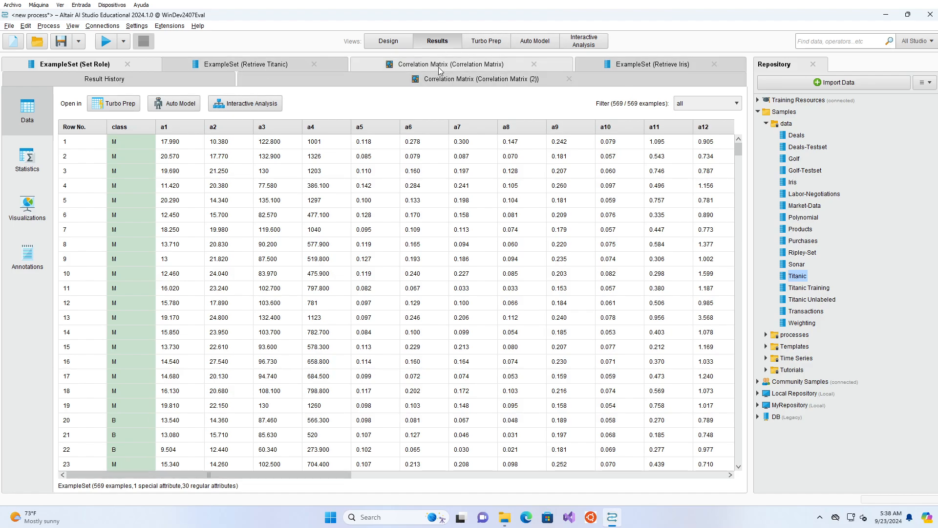
click(643, 68)
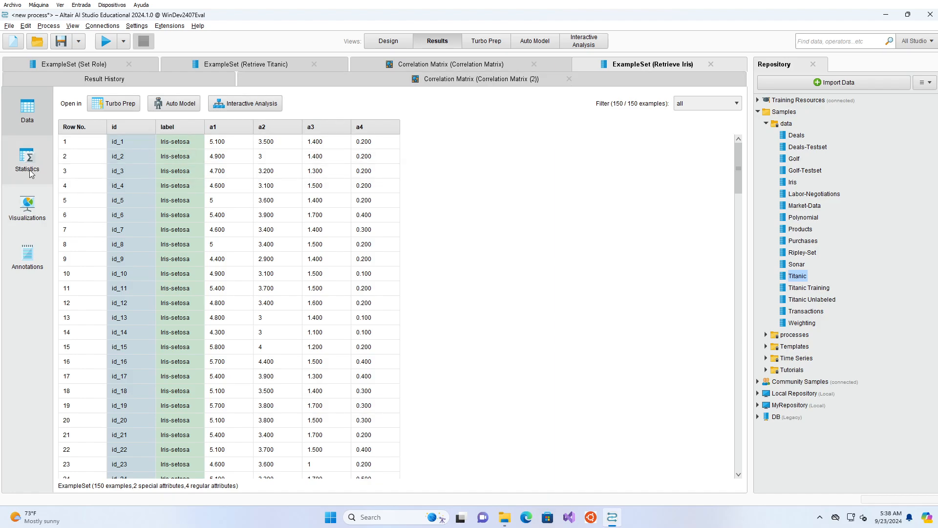
click(32, 213)
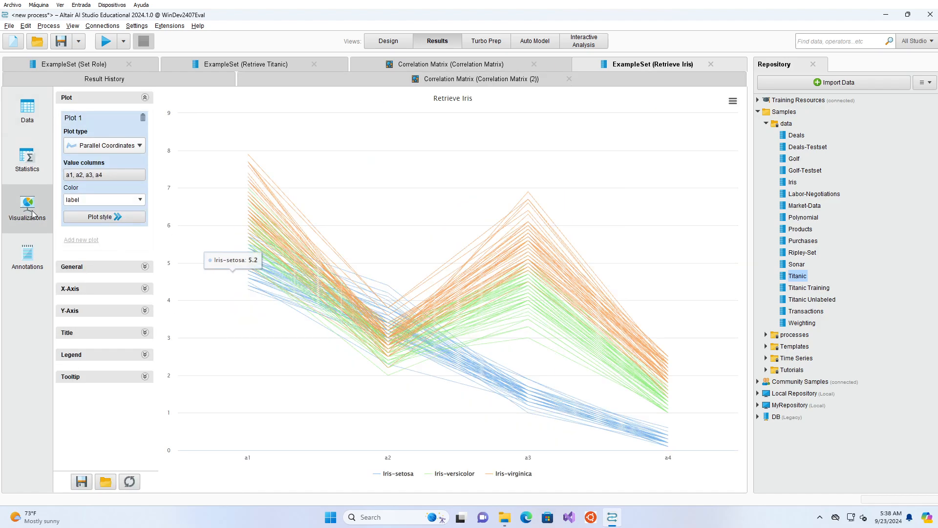
click(122, 150)
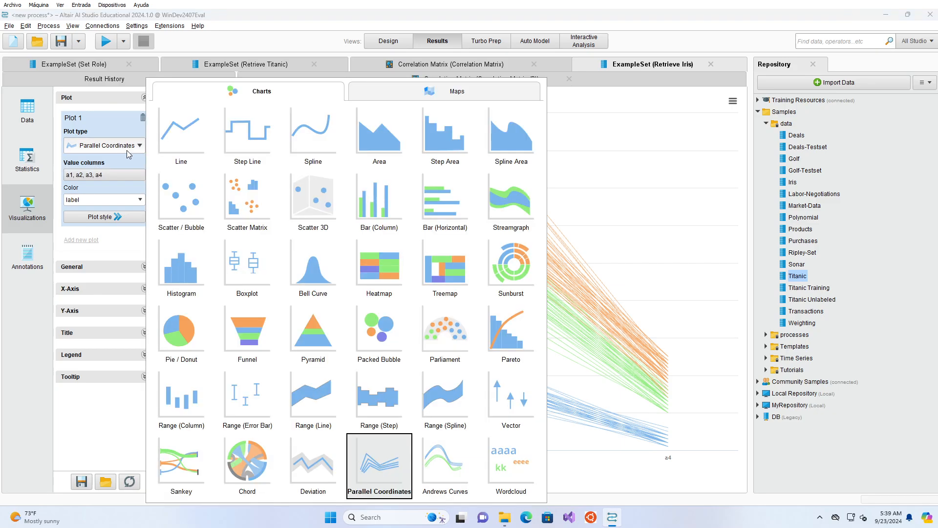
click(250, 282)
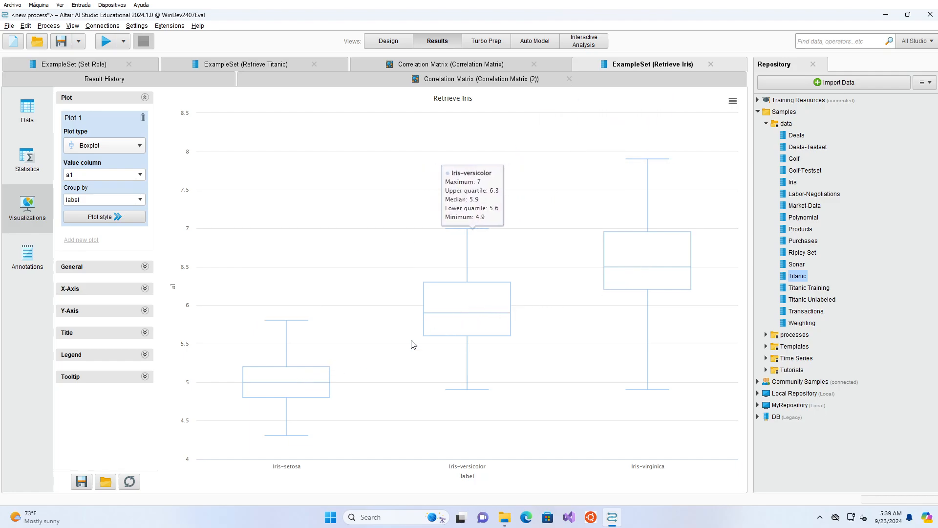
mouse_move(300, 388)
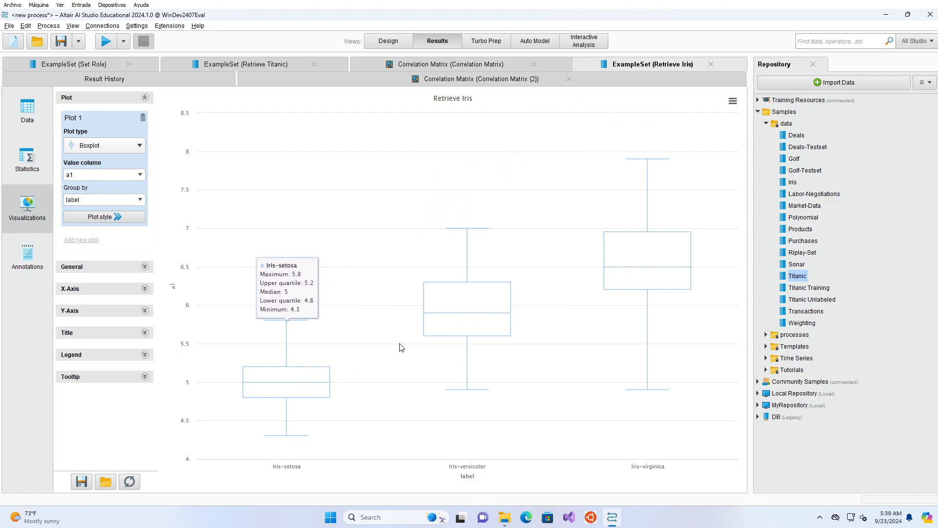
mouse_move(637, 276)
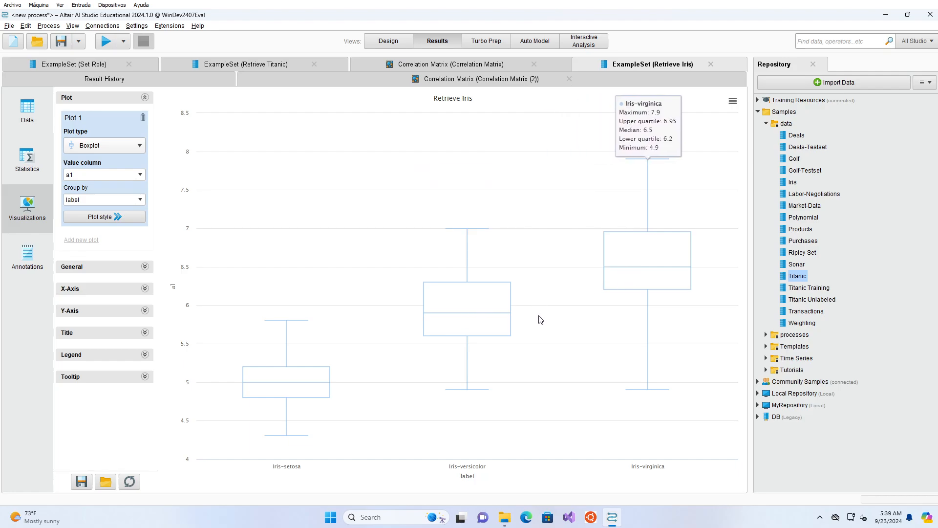
Step: Set the Iris boxplot's value column to a2, a3 and finally a4, comparing the quartiles of the label groups
click(140, 175)
click(98, 205)
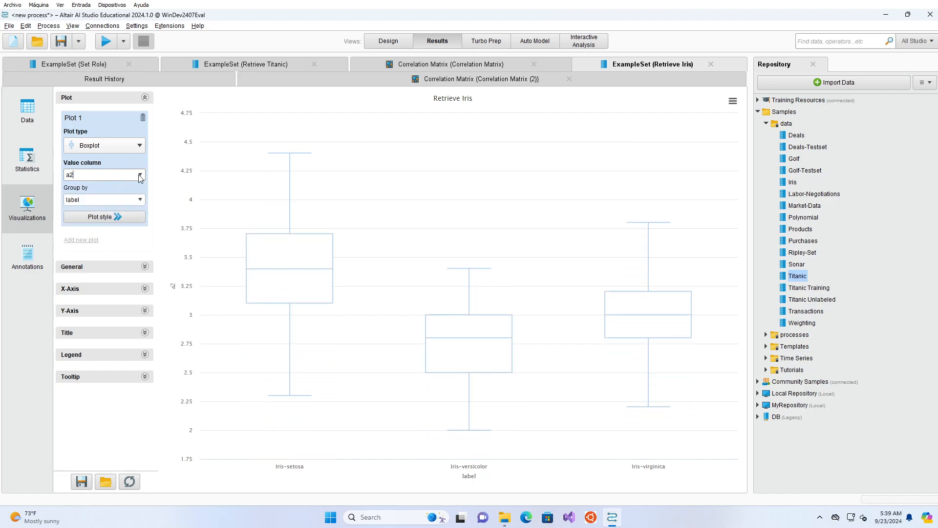
click(140, 174)
click(104, 210)
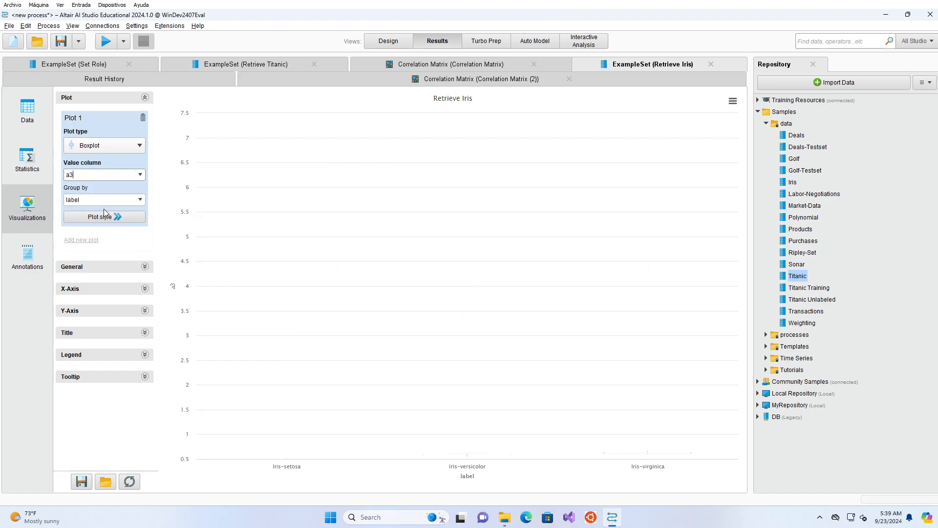
click(140, 175)
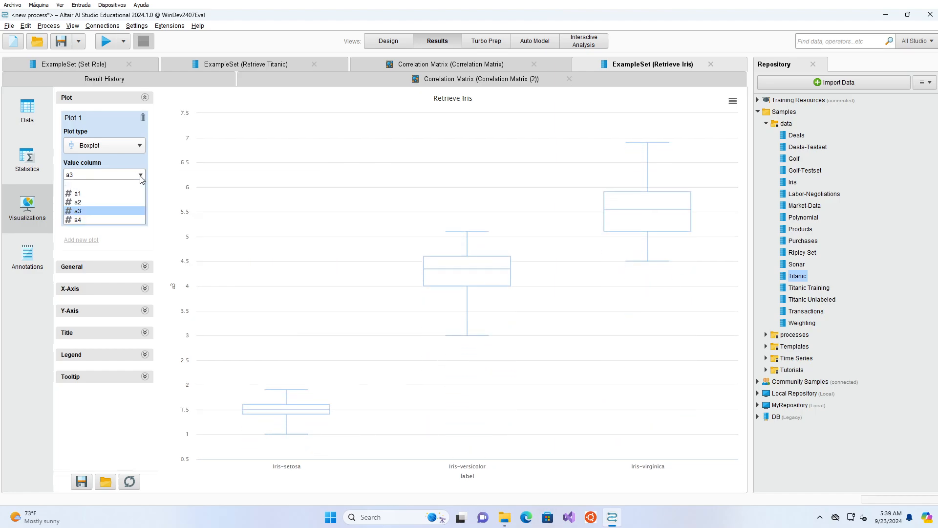
click(105, 219)
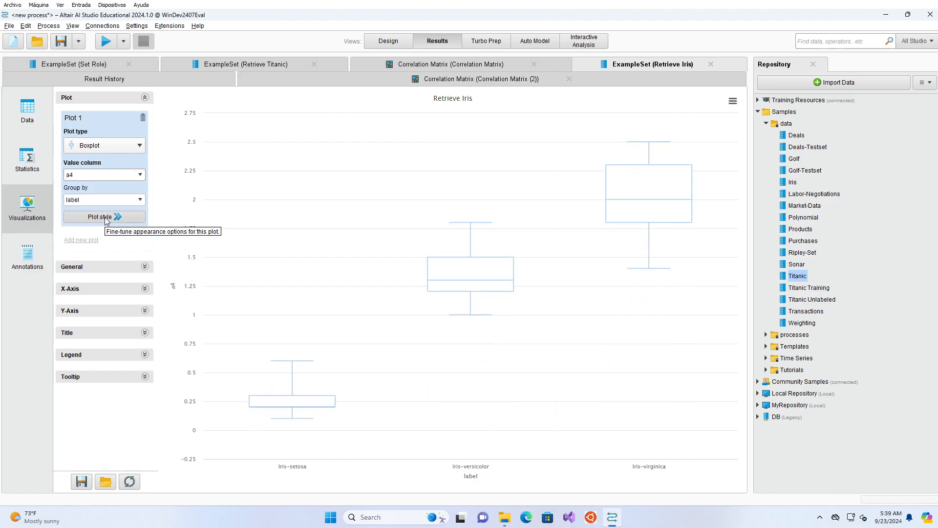
mouse_move(321, 432)
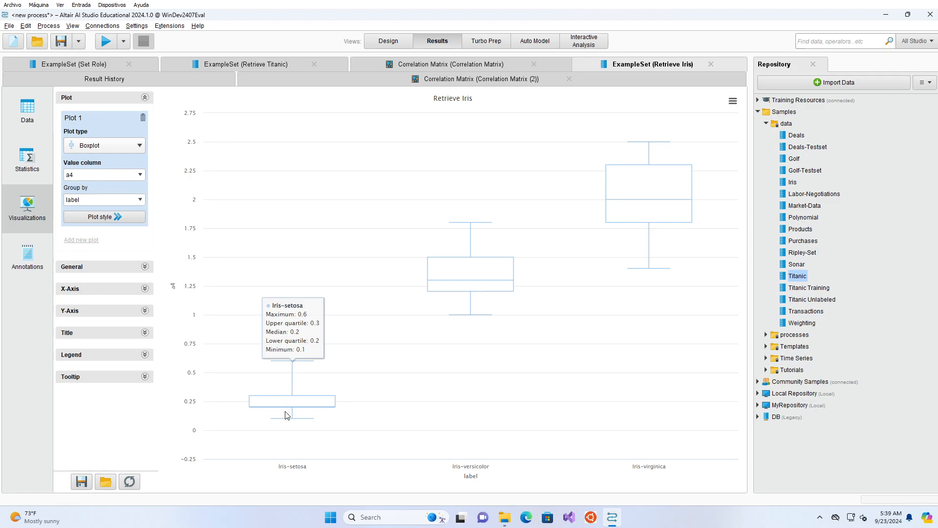
mouse_move(459, 288)
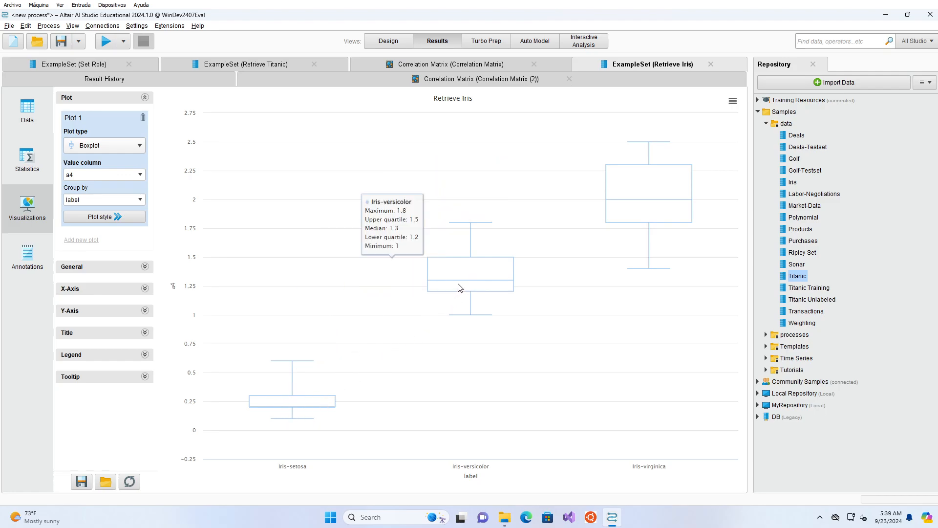
mouse_move(318, 404)
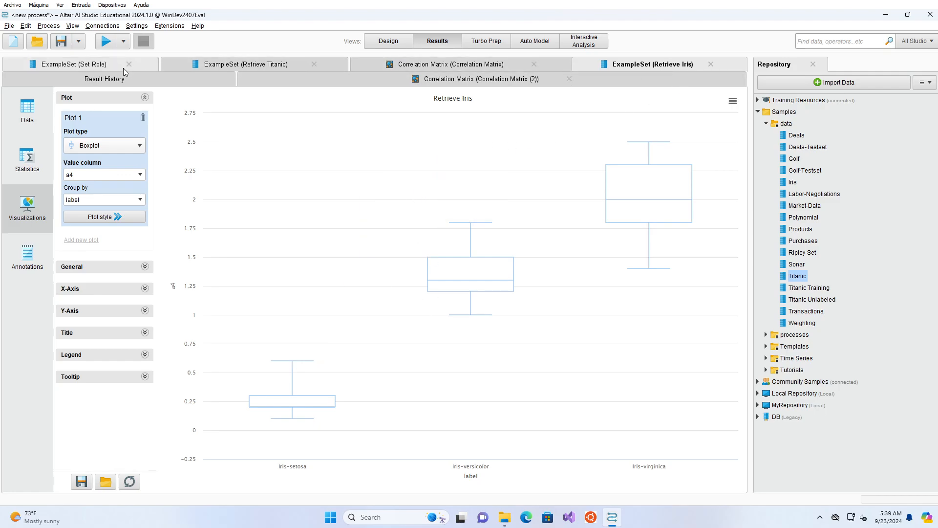
Step: Open the Set Role example set's visualization and change its plot type to Boxplot
click(107, 64)
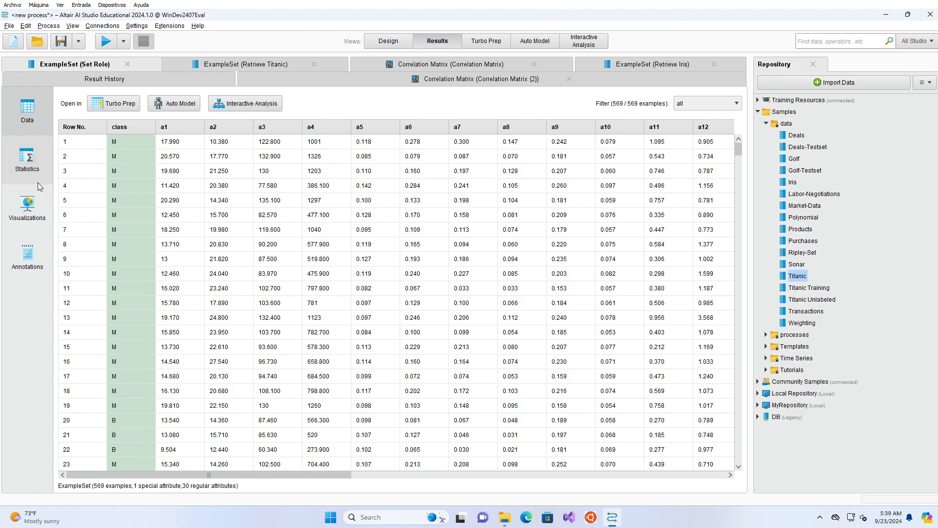
click(33, 209)
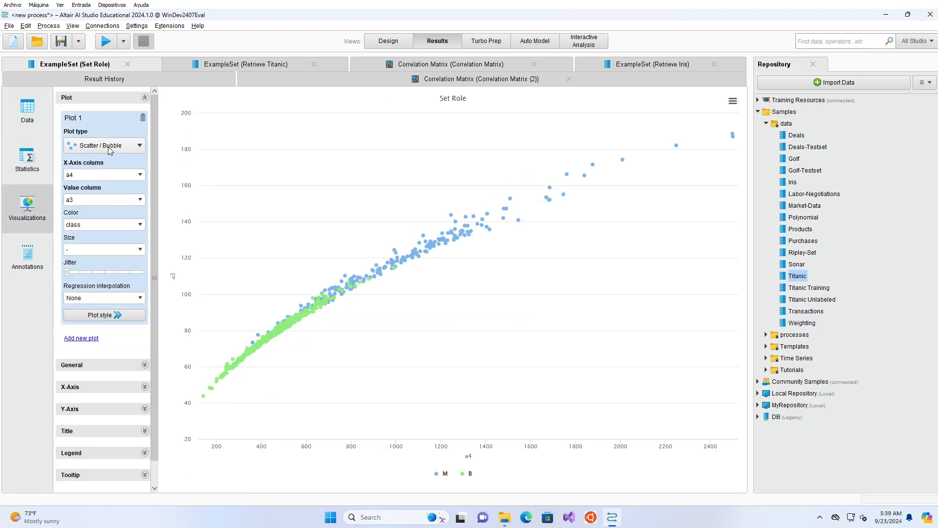
click(133, 145)
click(245, 256)
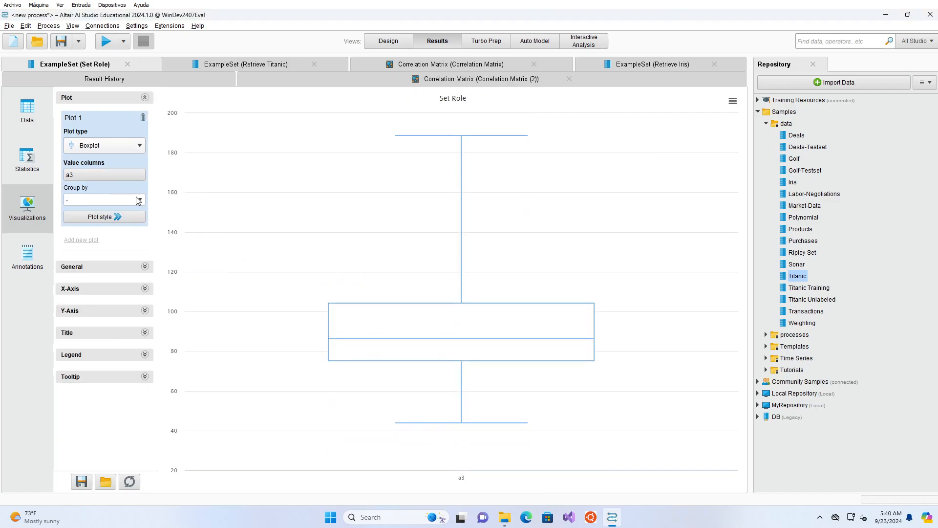
Step: Add attributes a1, a2 and a4 through a9 to the boxplot's value columns and apply the selection
click(127, 175)
click(330, 210)
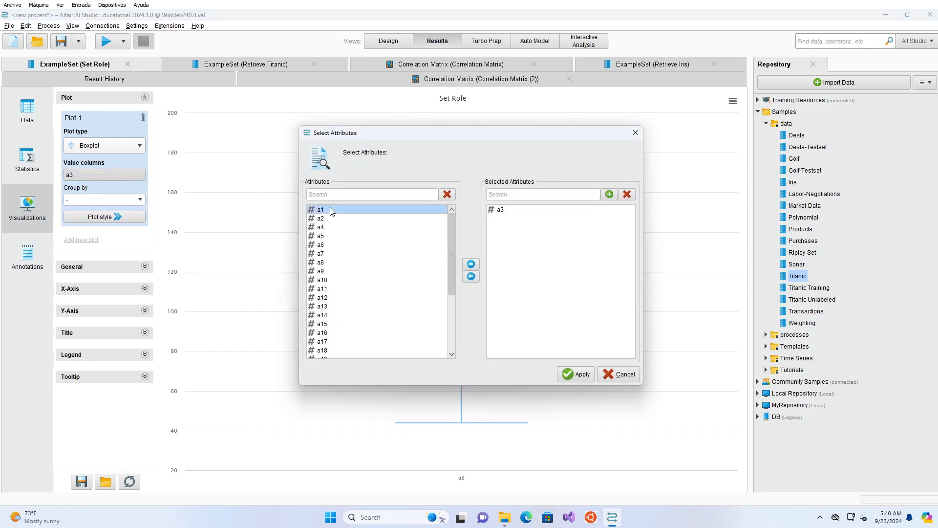
shift+click(345, 271)
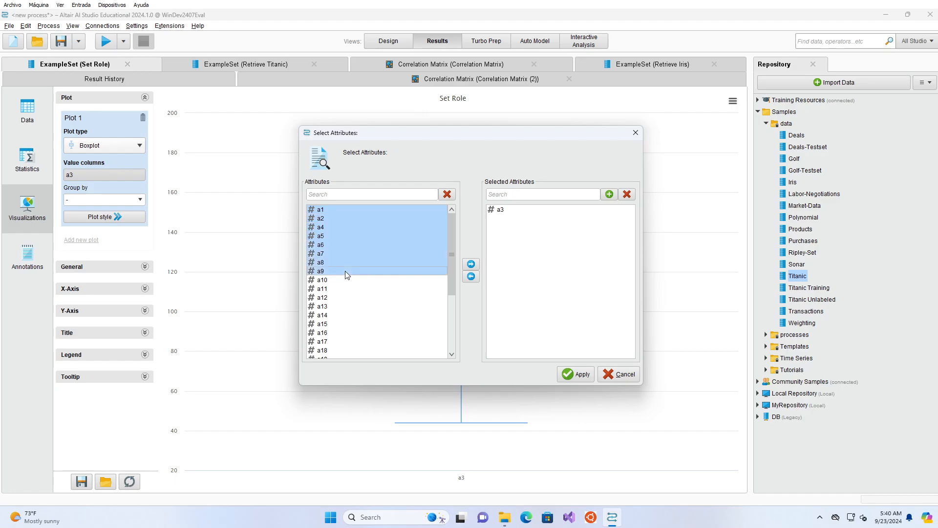
click(469, 266)
click(577, 374)
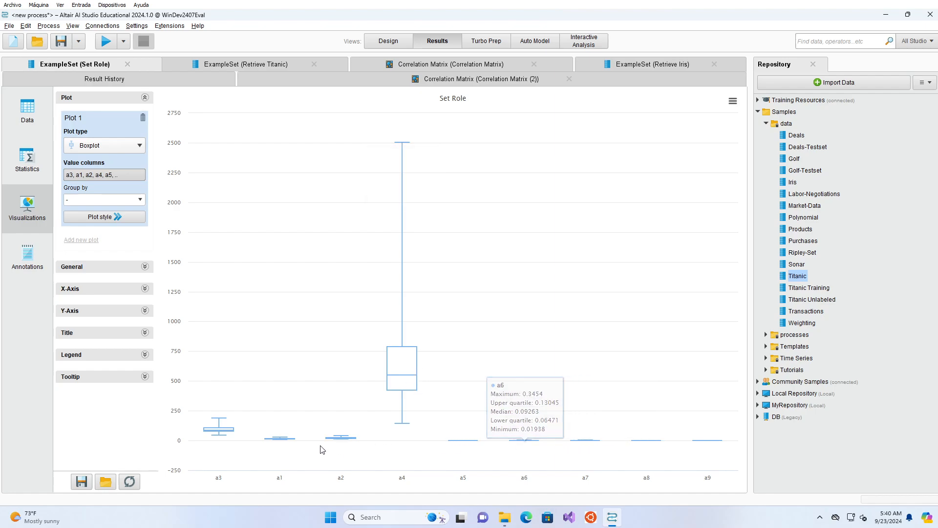
Step: Remove a4 from the boxplot's value columns and apply the selection
click(105, 175)
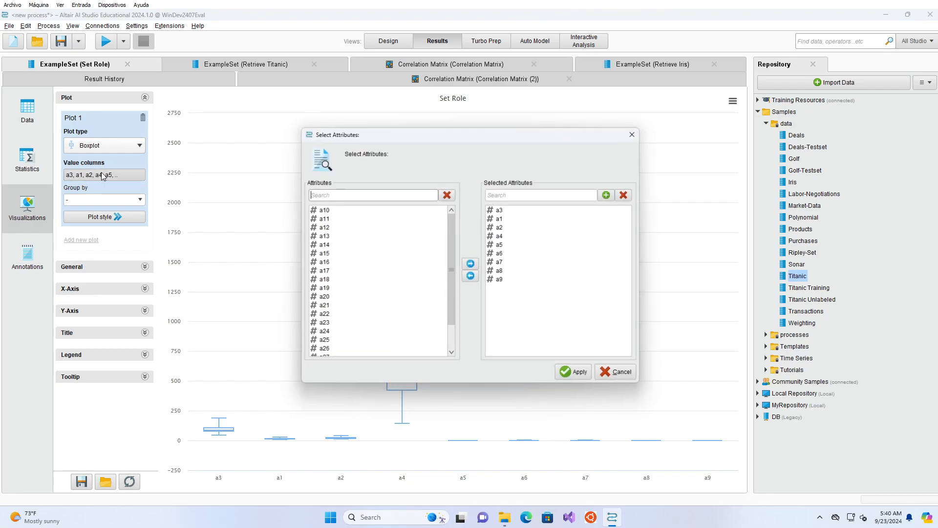
click(517, 239)
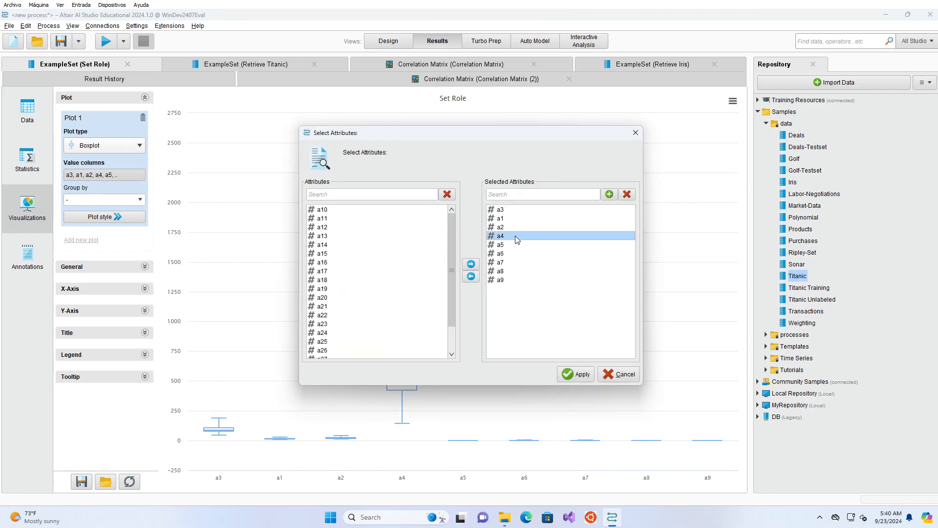
click(471, 277)
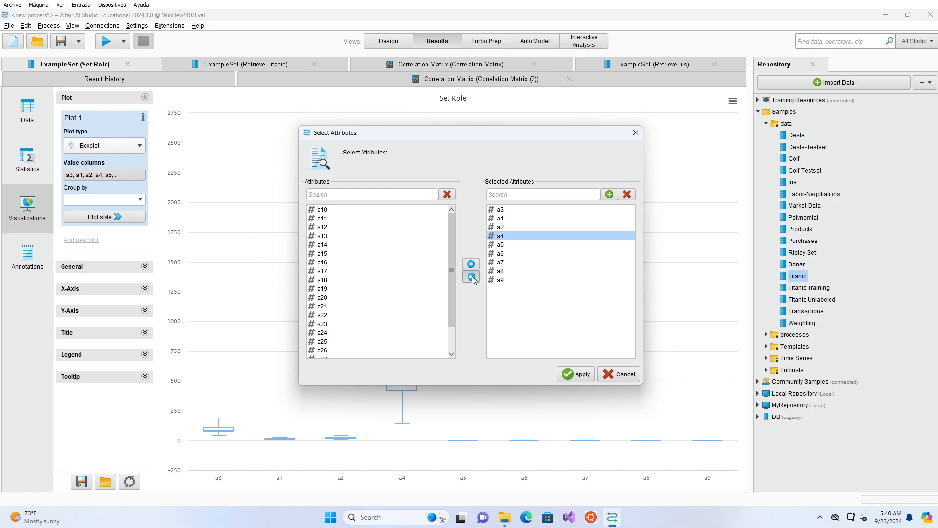
click(571, 372)
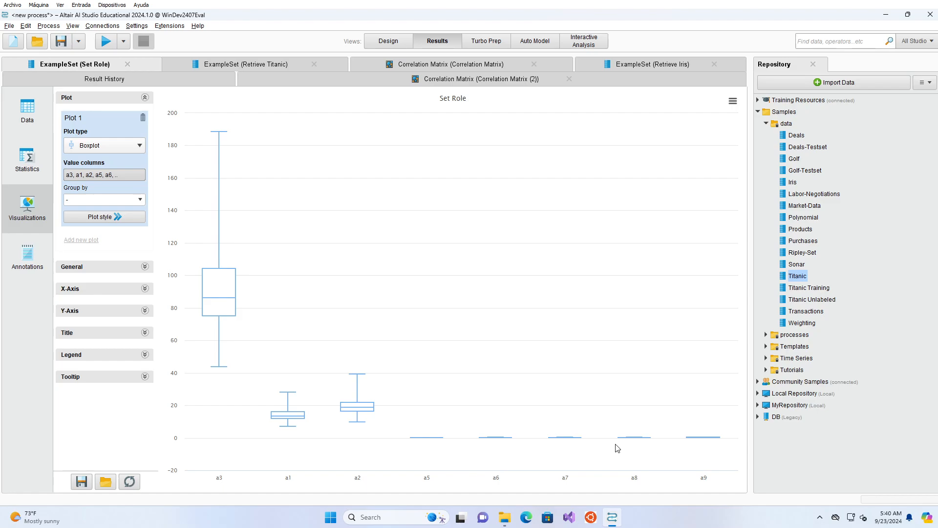
Step: Remove a3, a1 and a2 from the boxplot's value columns and apply the selection
click(113, 175)
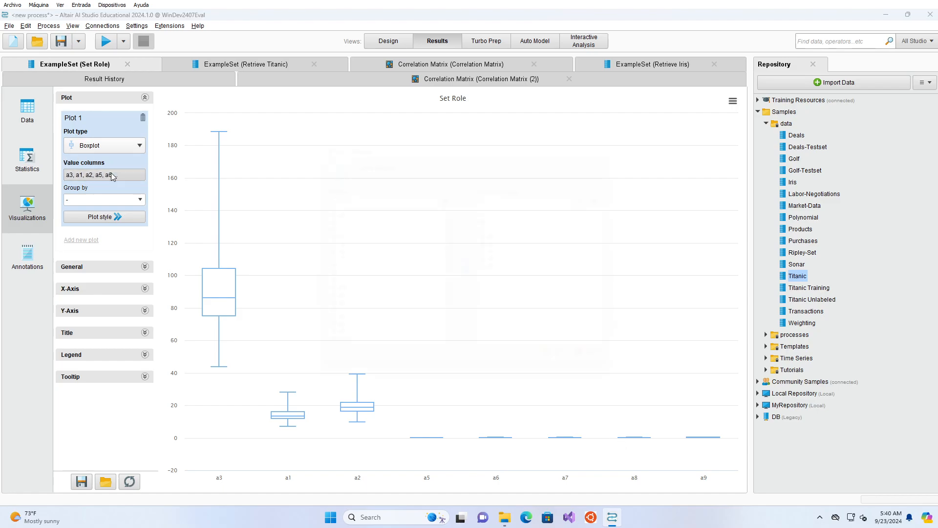
click(528, 210)
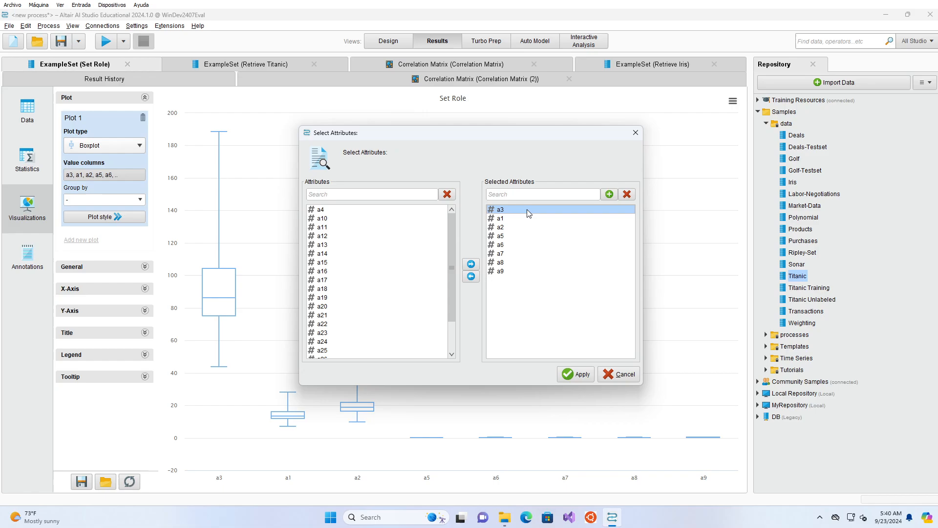
shift+click(516, 229)
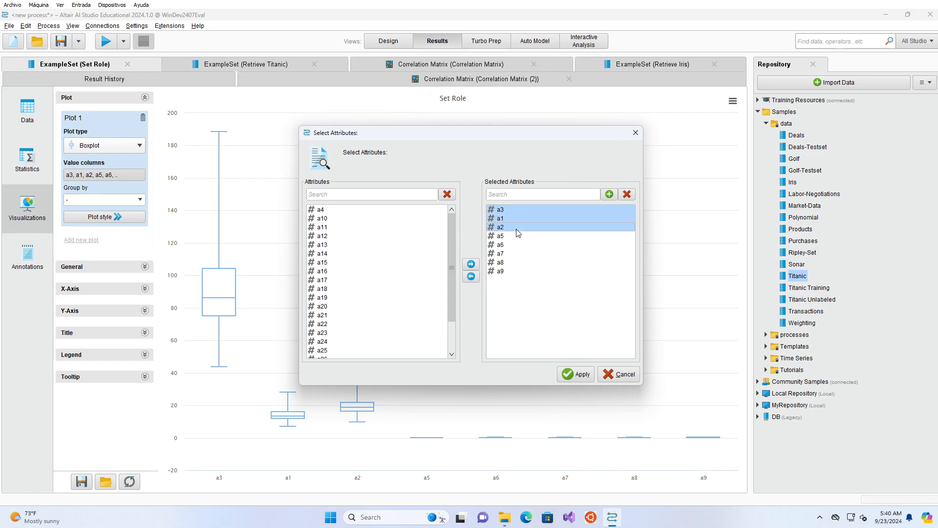
click(471, 276)
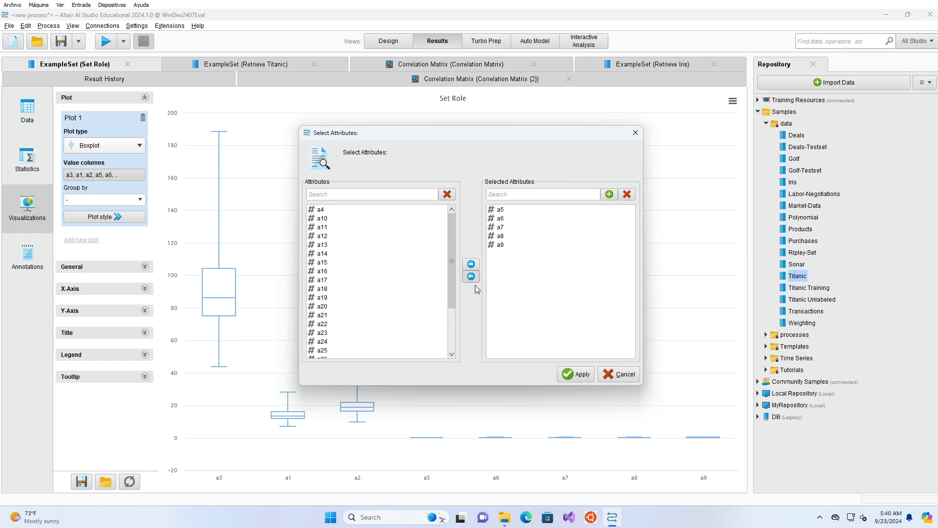
click(568, 368)
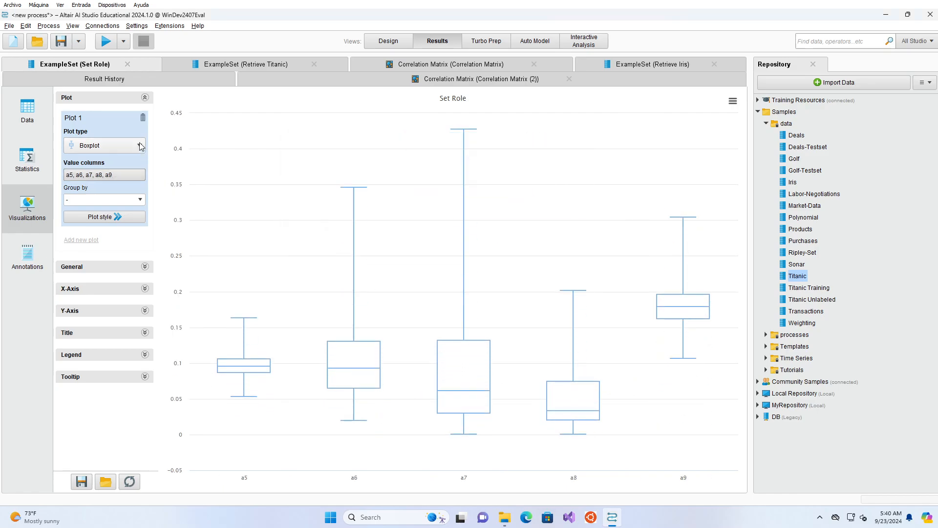
Step: Add attributes a16, a18, a23, a25 and a28 to the boxplot's value columns and apply the selection
click(110, 177)
scroll(365, 308, down, 4)
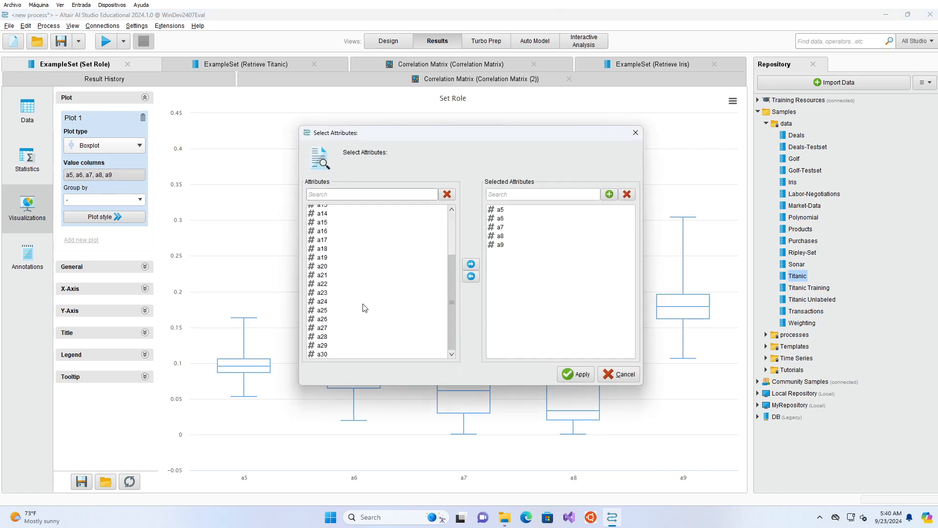
click(331, 338)
ctrl+click(331, 292)
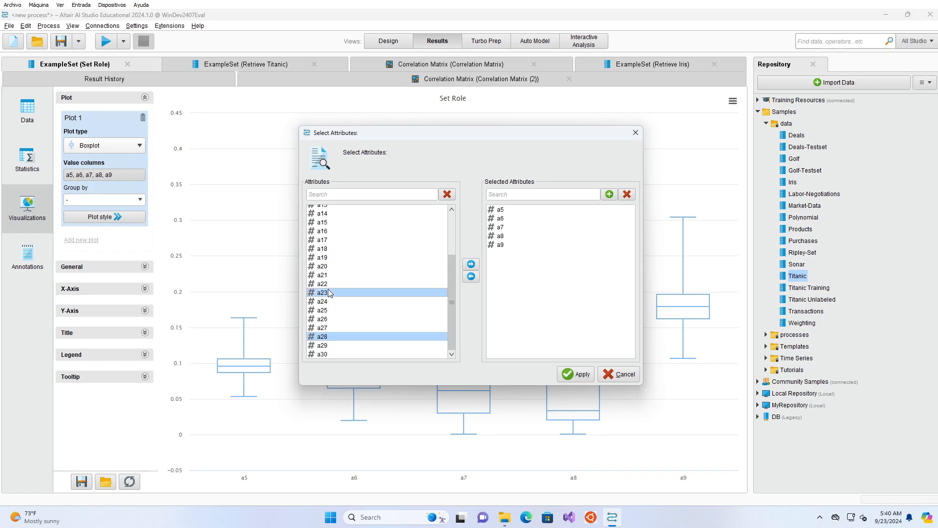
ctrl+click(333, 249)
ctrl+click(335, 231)
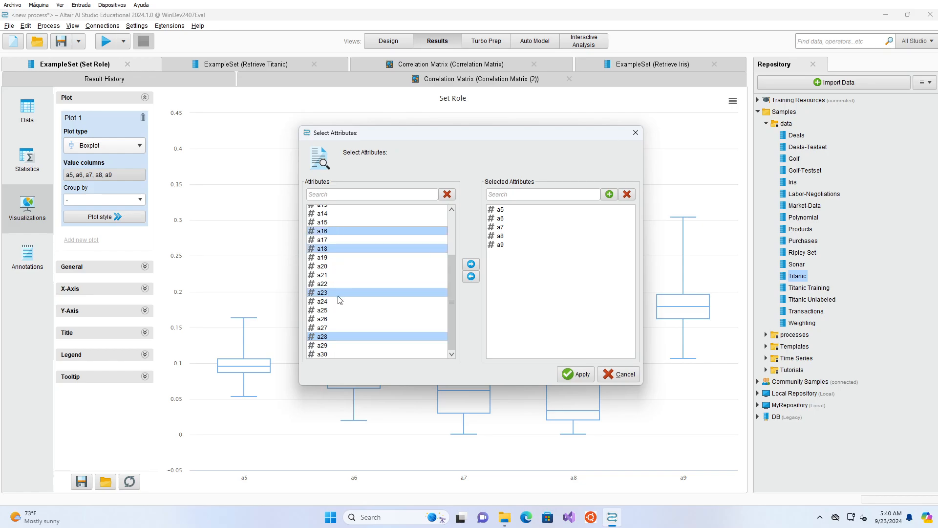
ctrl+click(337, 311)
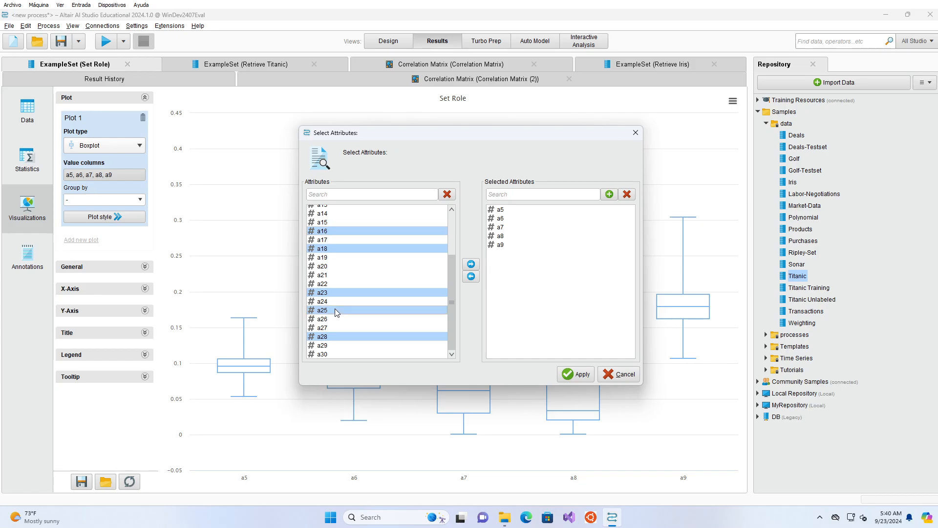
click(470, 264)
click(571, 379)
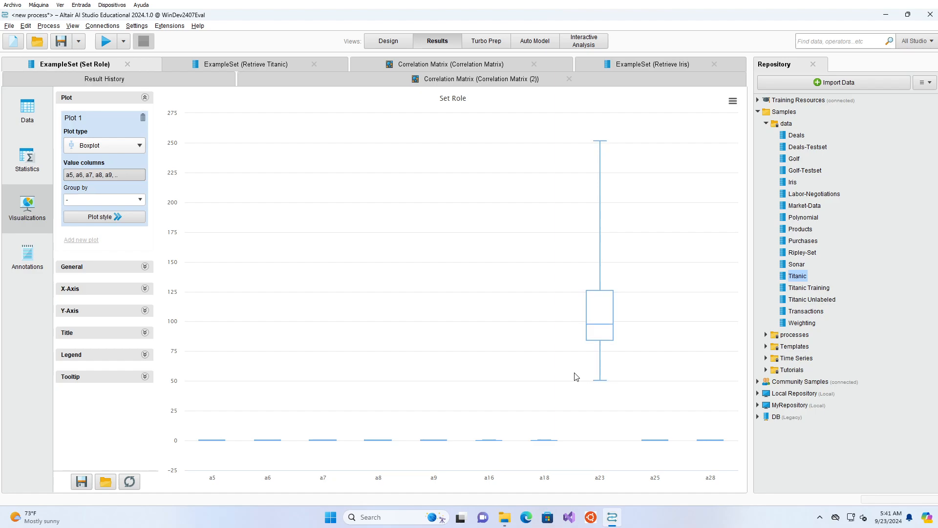
Step: Remove a23 from the boxplot's value columns and apply the selection
click(121, 175)
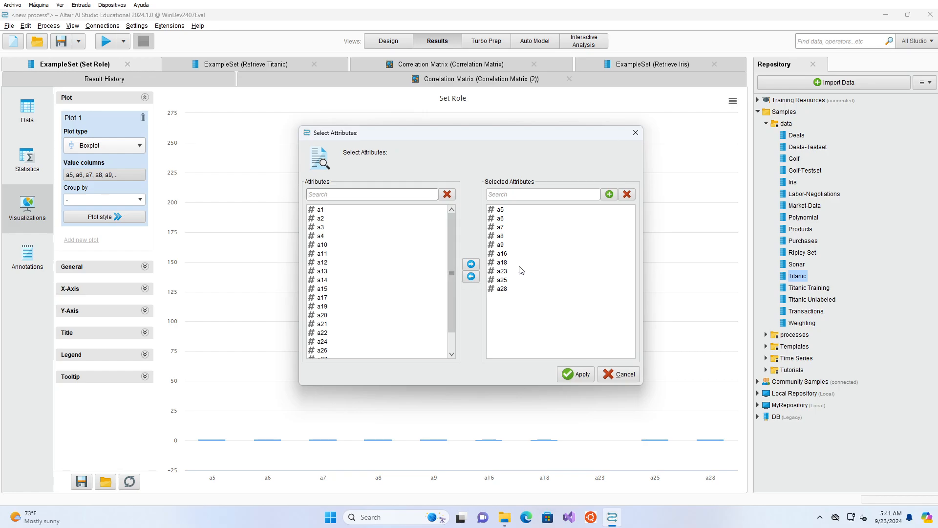
click(519, 266)
click(516, 270)
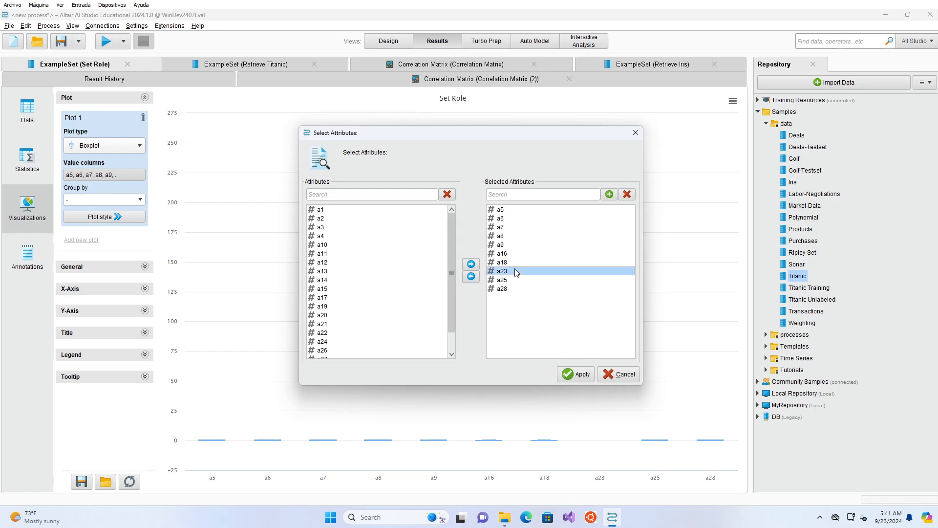
click(471, 277)
click(567, 375)
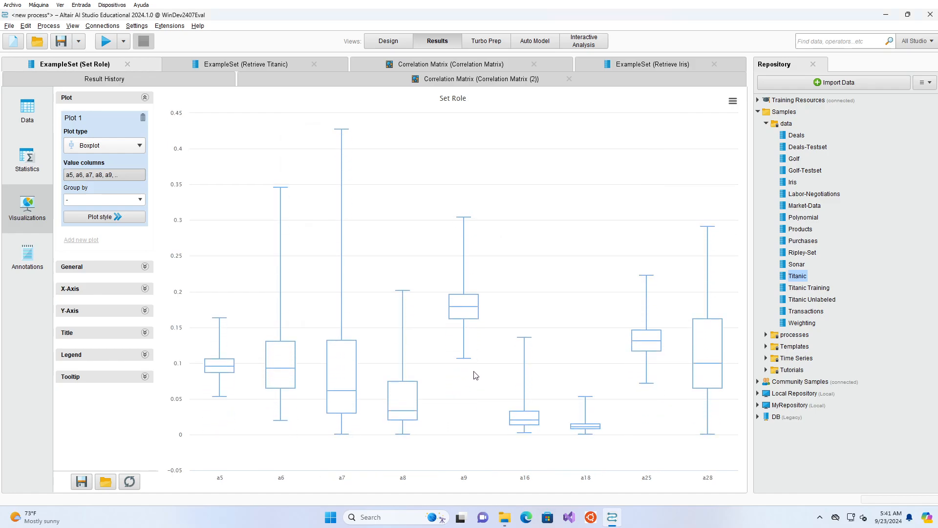
Step: Review the available plot types without changing the boxplot, and show the attribute statistics of the Set Role dataset
mouse_move(461, 342)
click(135, 149)
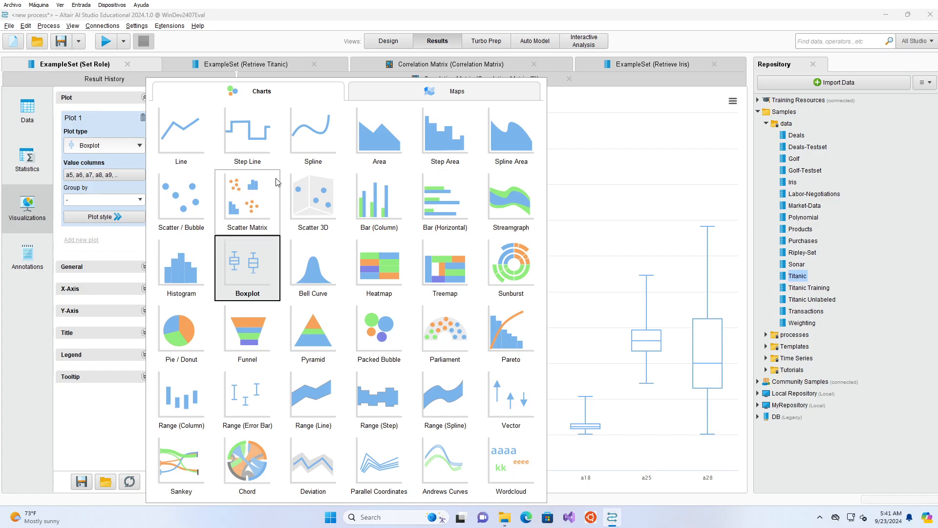
click(582, 168)
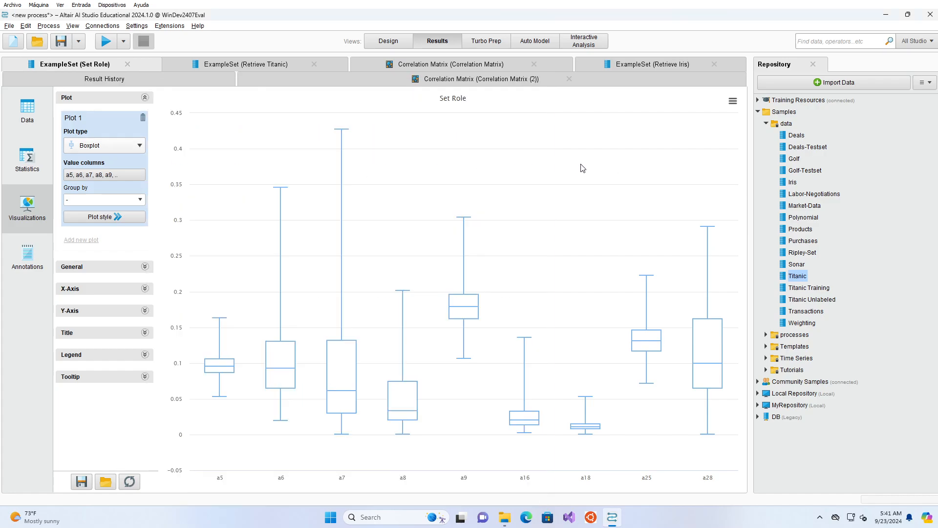
click(37, 170)
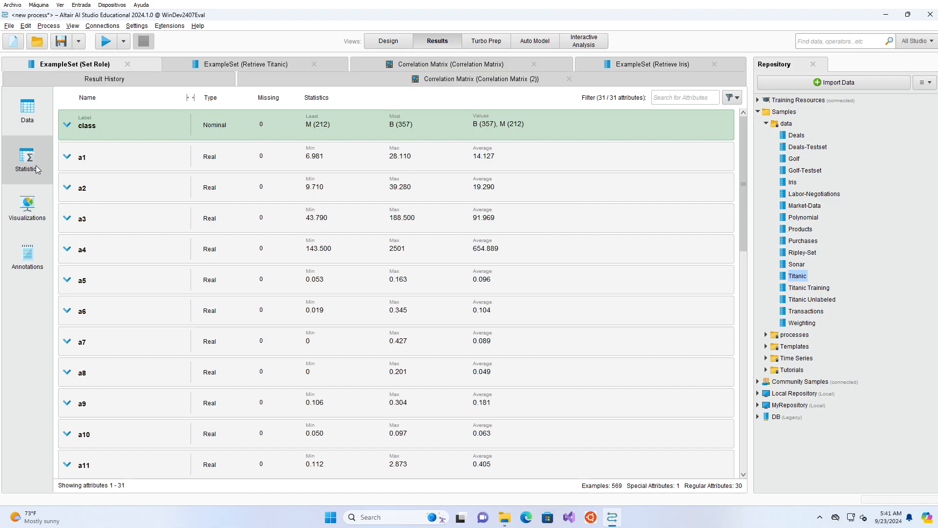
Step: Return to the process design and save the process as DataExploration in MyRepository
click(386, 49)
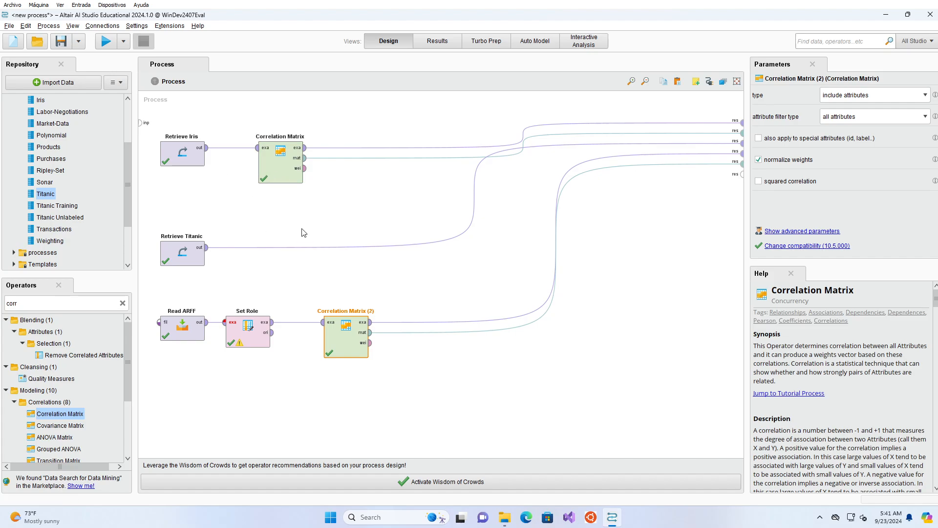
click(81, 42)
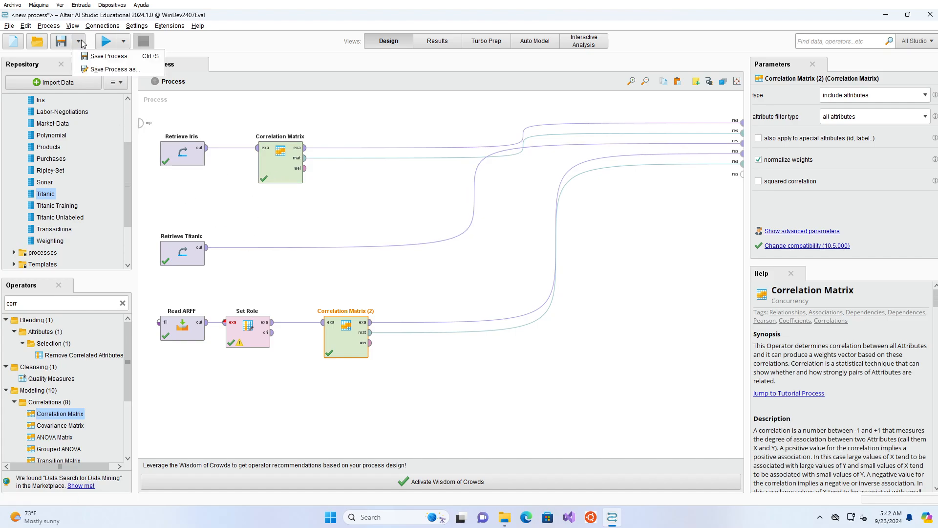
click(116, 69)
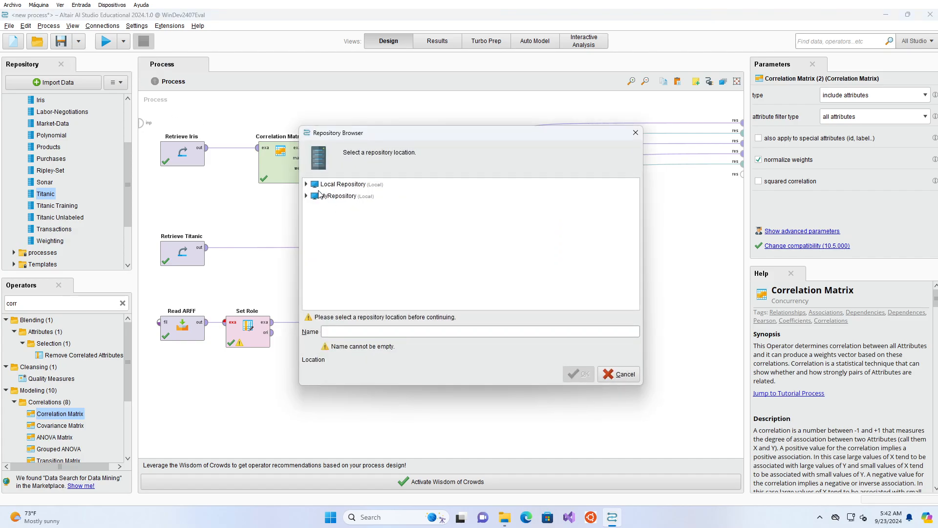
click(307, 196)
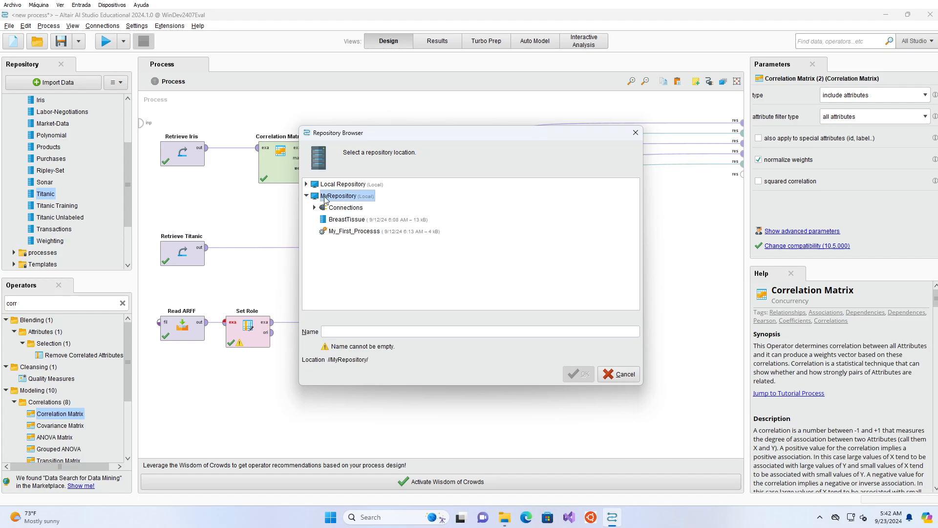
click(340, 331)
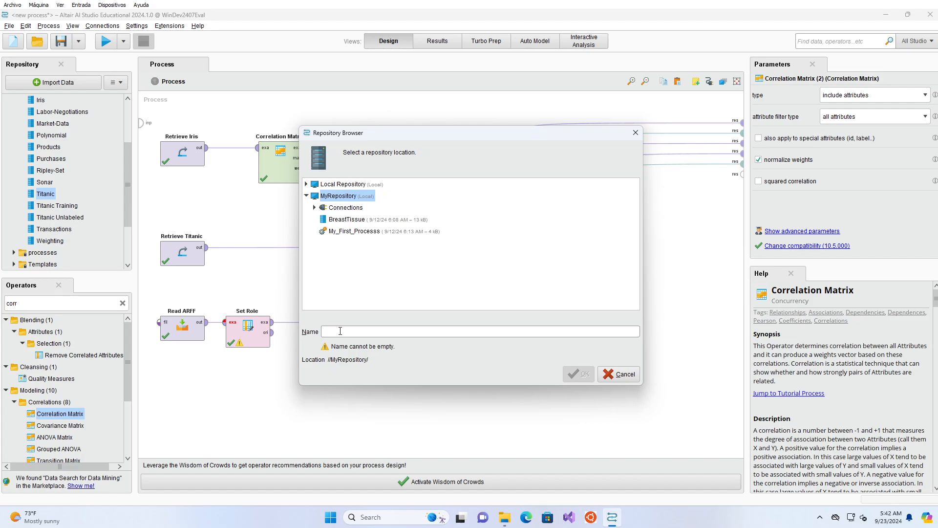
text(DataExploration)
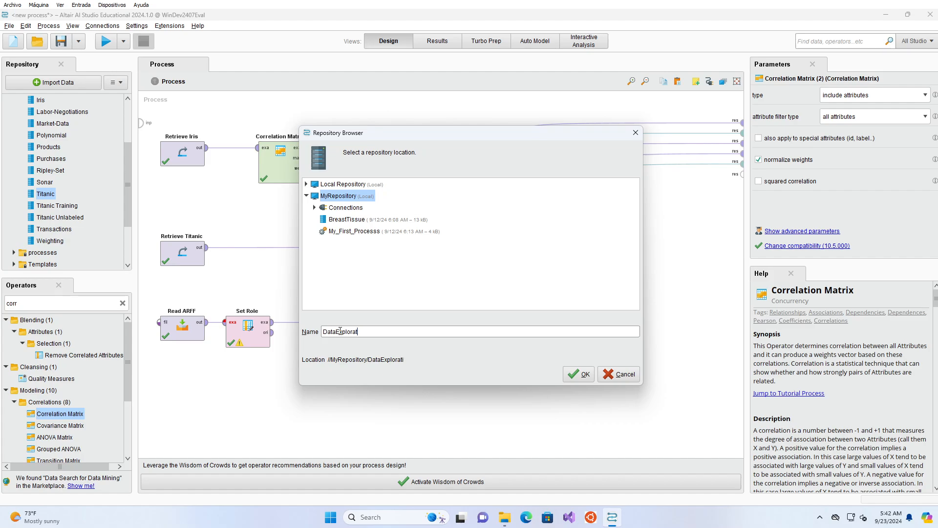
click(571, 373)
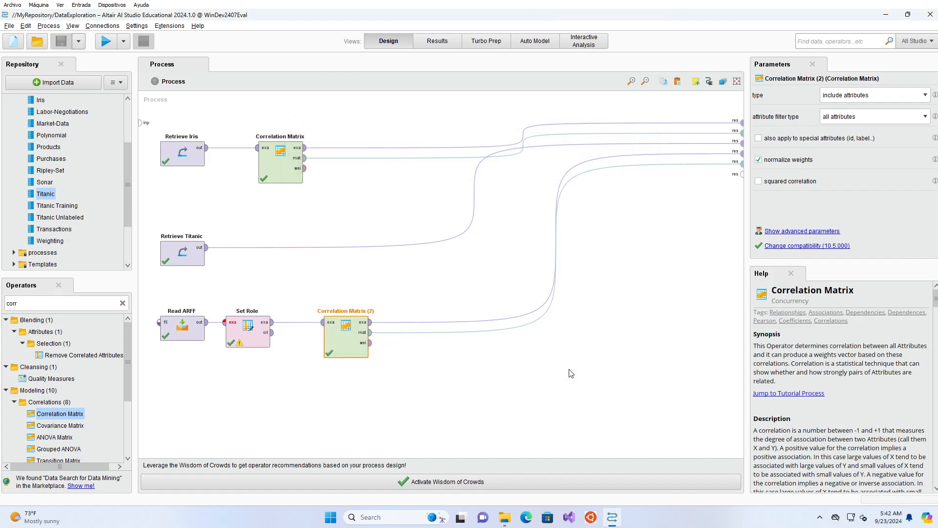